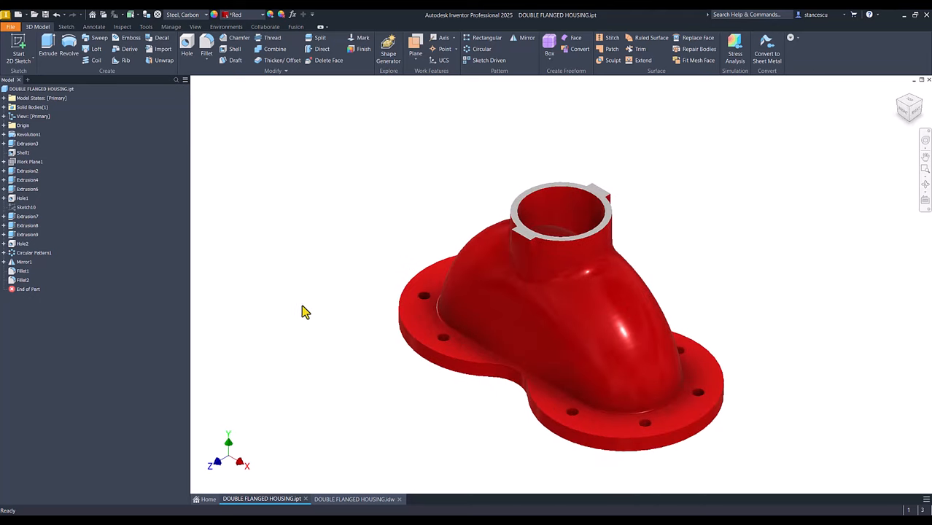
- Review the dimensions on the DOUBLE FLANGED HOUSING.idw drawing, including the section A-A height and the lower view's spacing
click(357, 502)
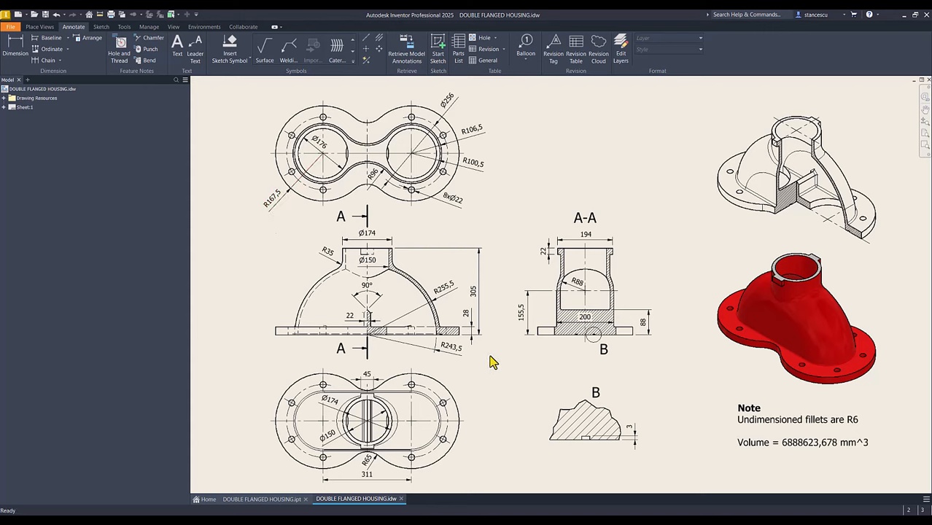
click(544, 334)
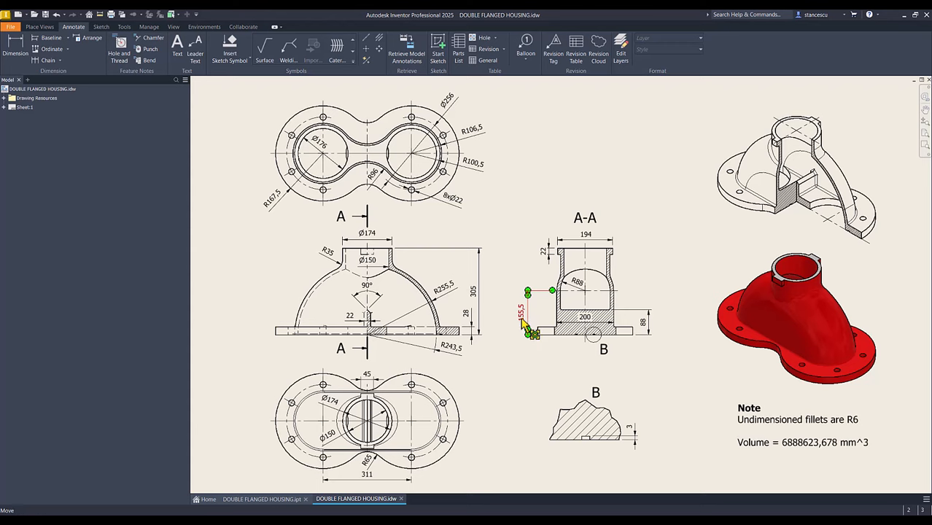
drag(523, 325, 523, 319)
click(439, 343)
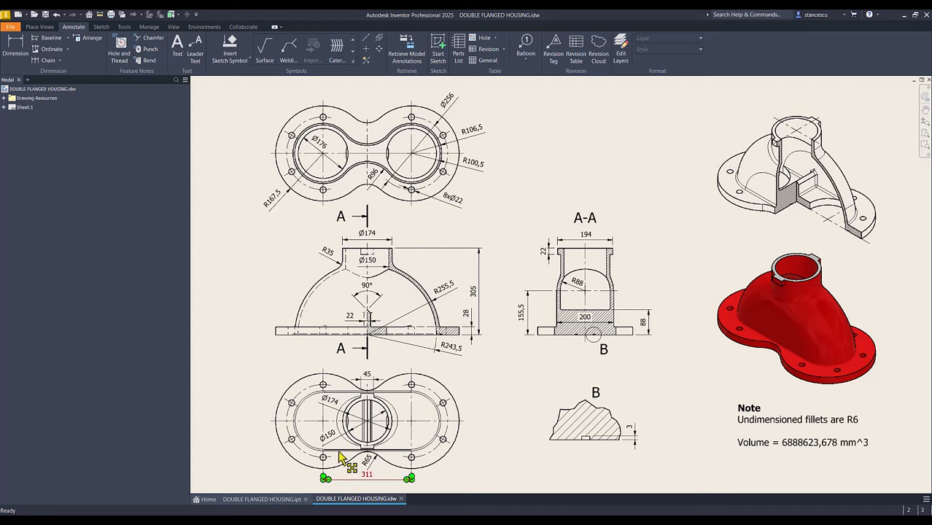
- Create a new part from the metric Standard (mm).ipt template
click(17, 14)
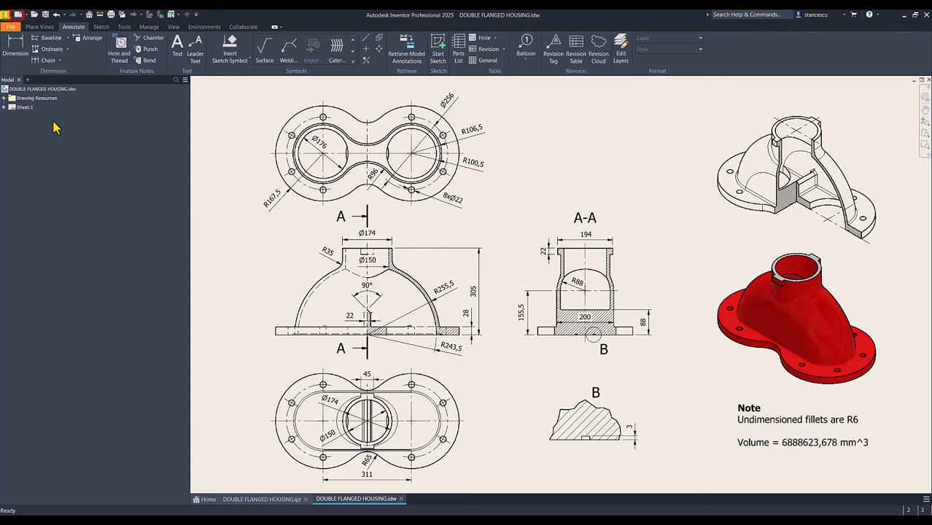
click(251, 167)
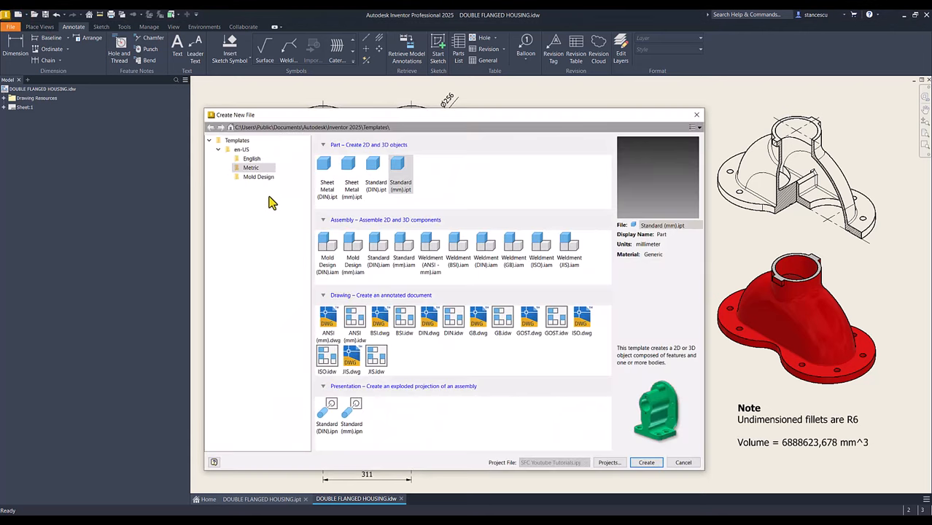
double_click(401, 172)
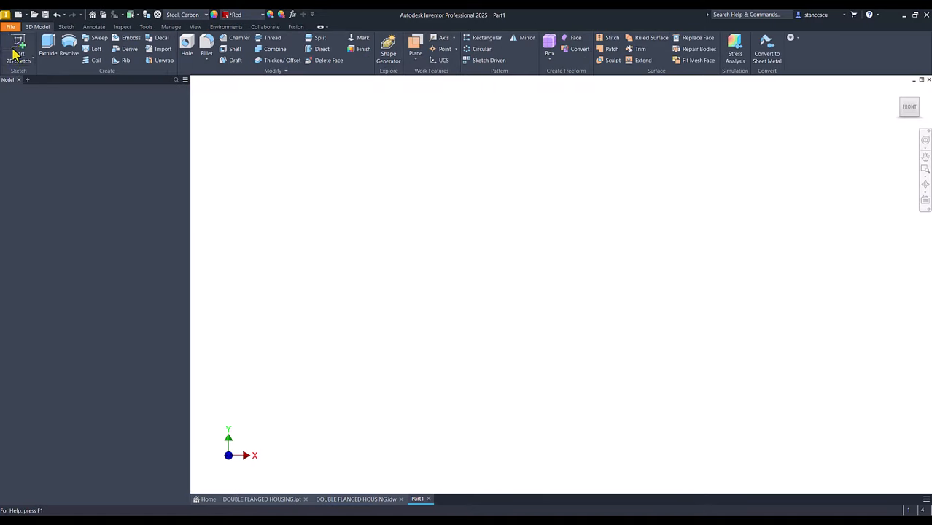
- Start a 2D sketch on the XZ plane and rotate the view so the X axis runs horizontally
click(16, 51)
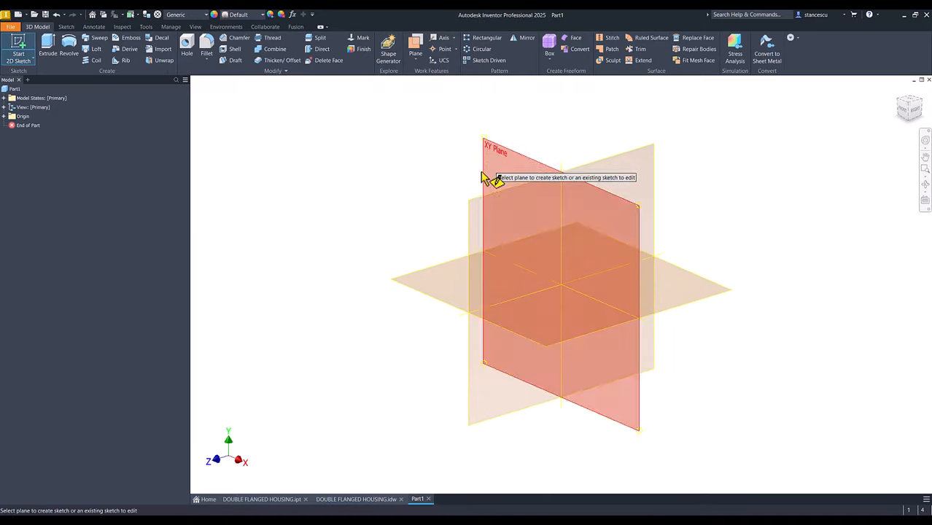
click(456, 264)
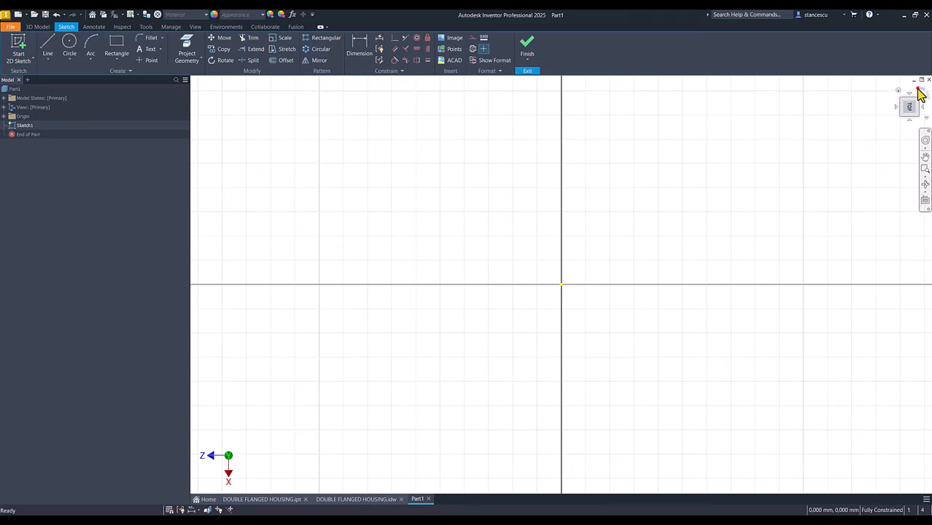
click(919, 89)
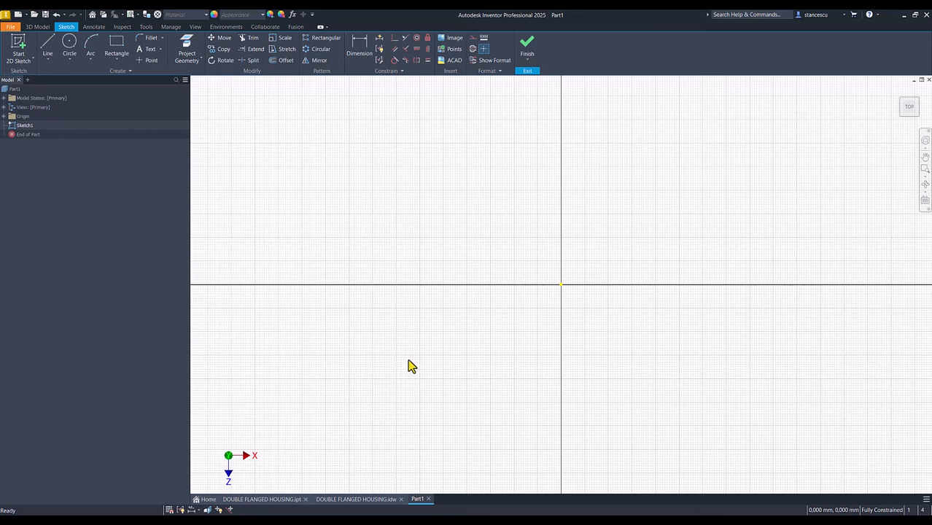
- Project the origin's Z axis into the sketch and convert the projected line to a centerline
click(187, 53)
click(4, 116)
click(30, 172)
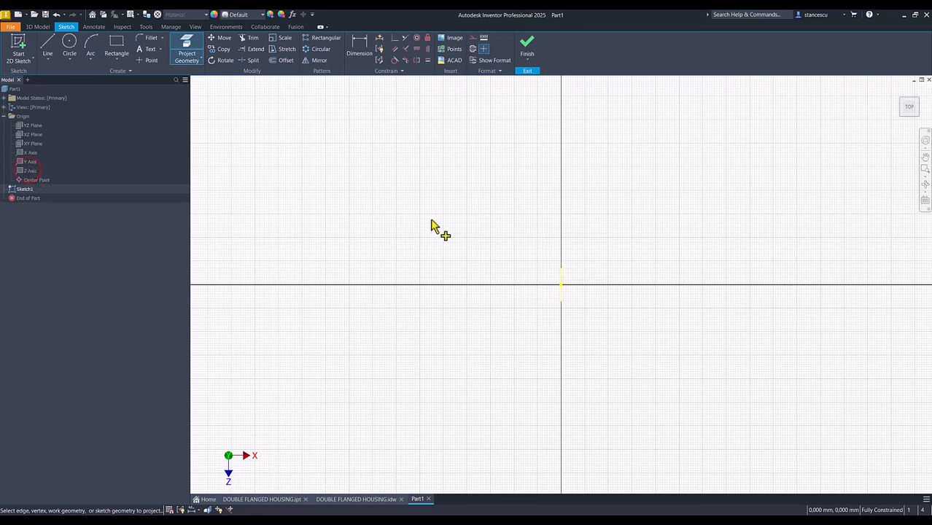
key(Escape)
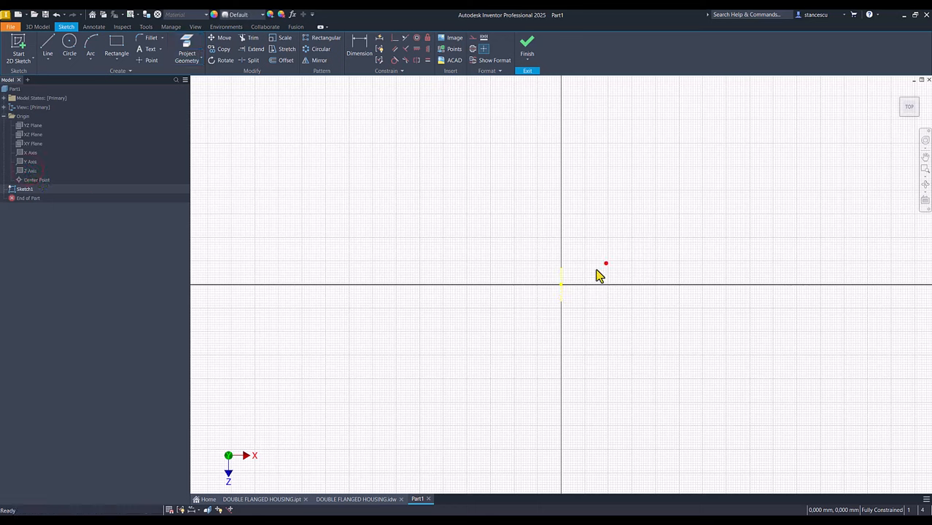
click(607, 263)
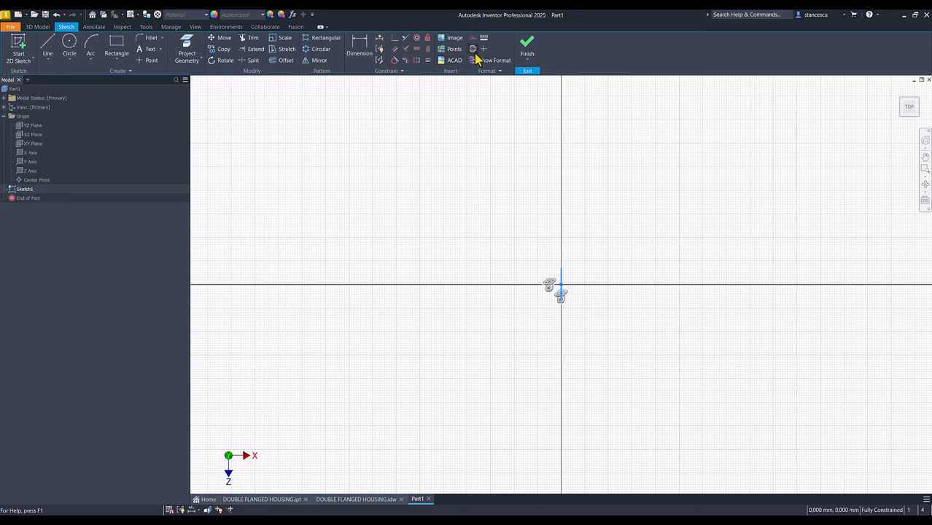
click(411, 188)
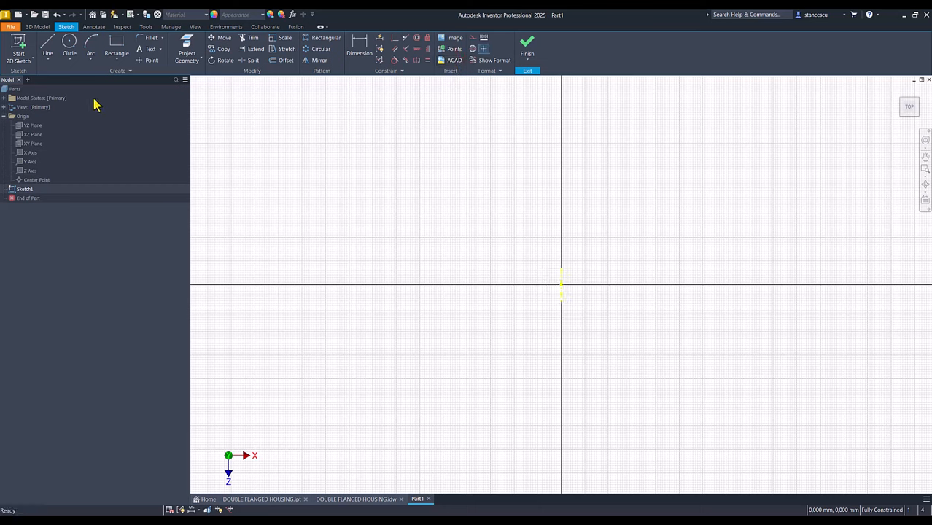
- Draw a center-point circle on the positive X side of the centerline with a diameter of 200 mm
click(69, 45)
click(669, 263)
right_click(701, 302)
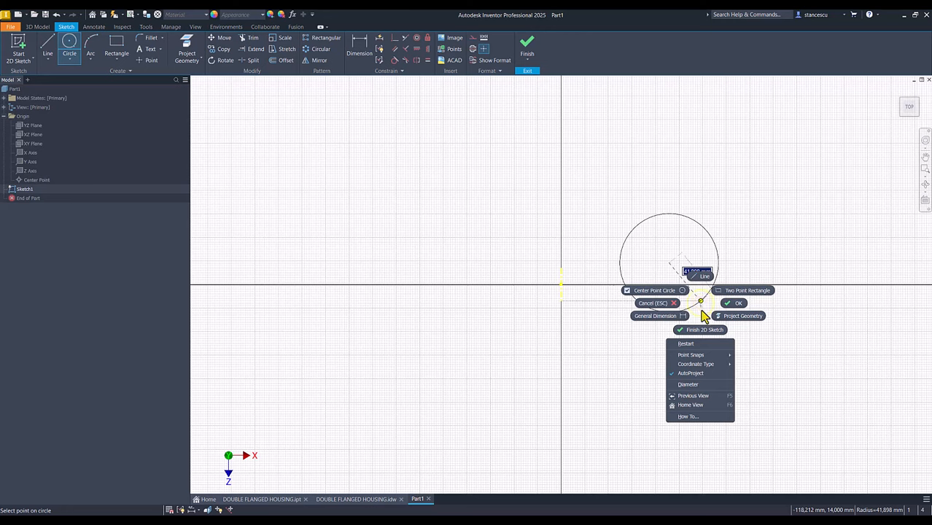
click(695, 385)
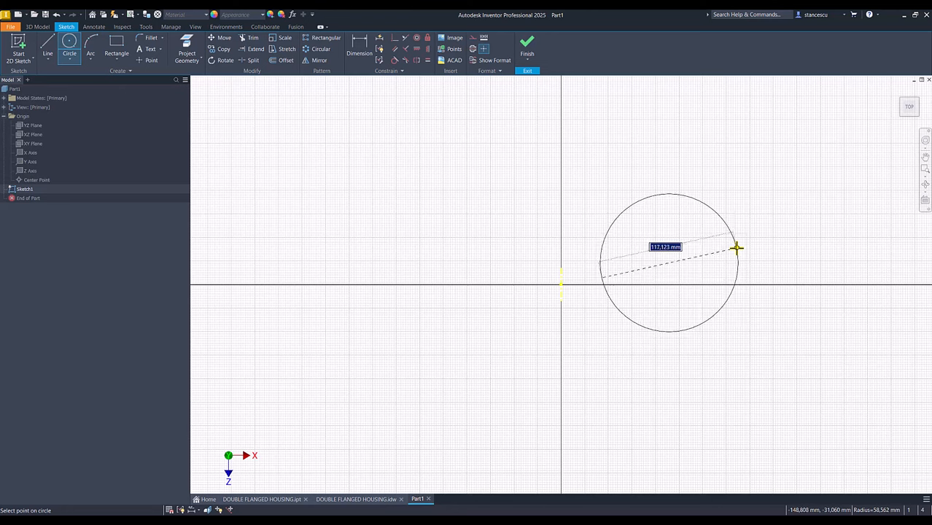
text(200)
key(Return)
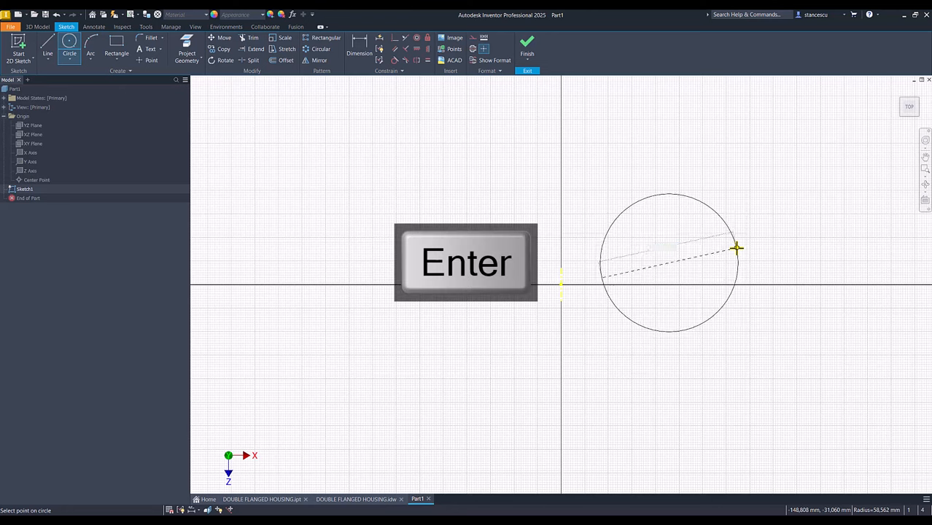
- Dimension the circle's center from the centerline as a plain linear distance of 155,5 mm, with the linear diameter option off
key(d)
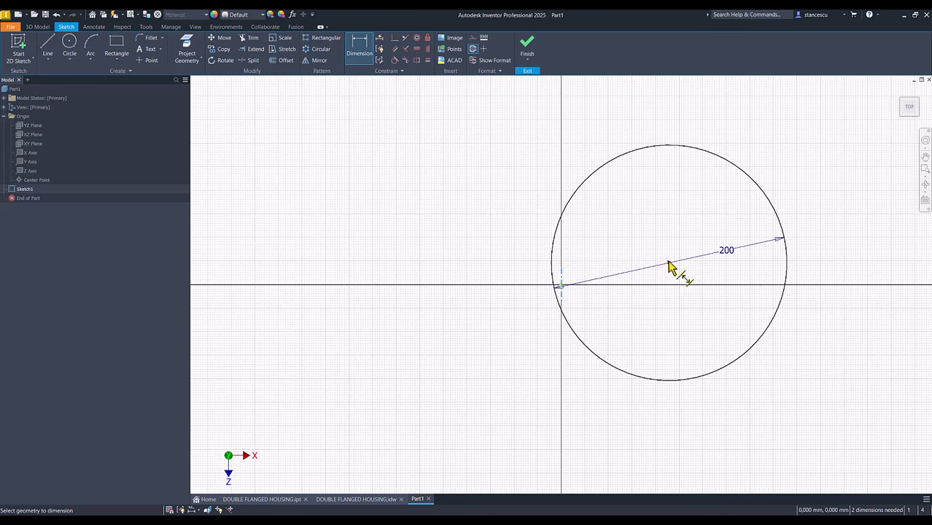
click(670, 263)
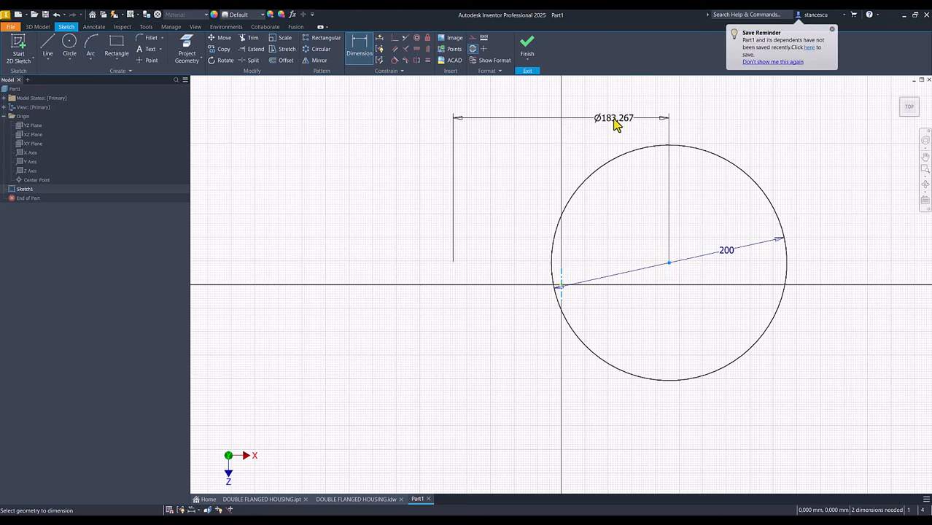
right_click(614, 123)
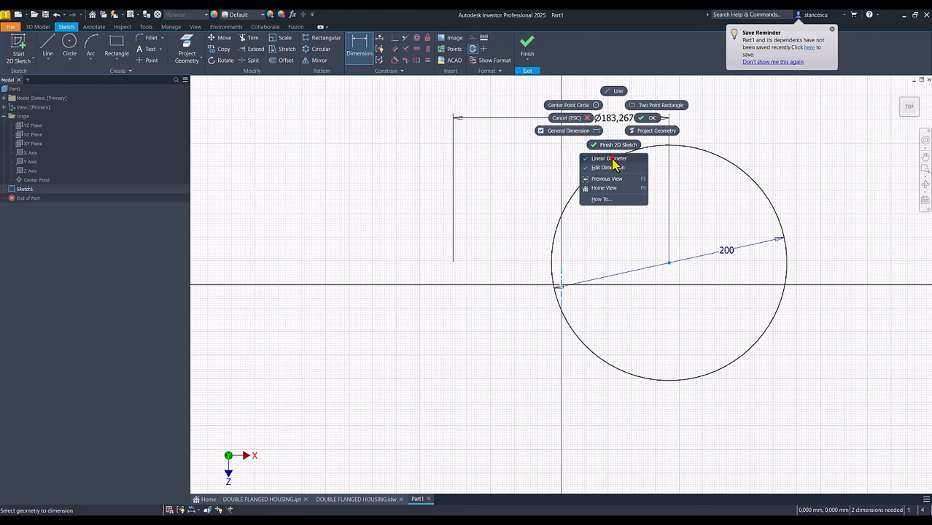
click(612, 158)
click(593, 120)
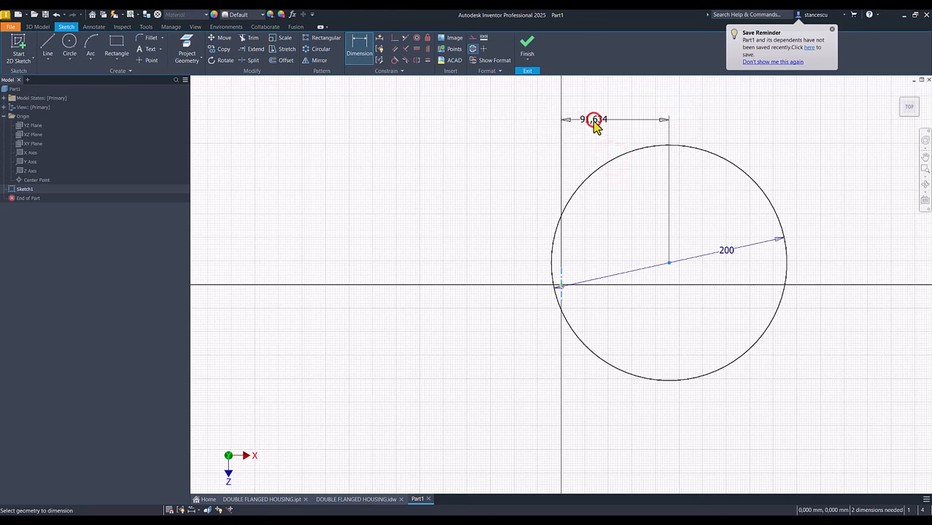
text(155,5)
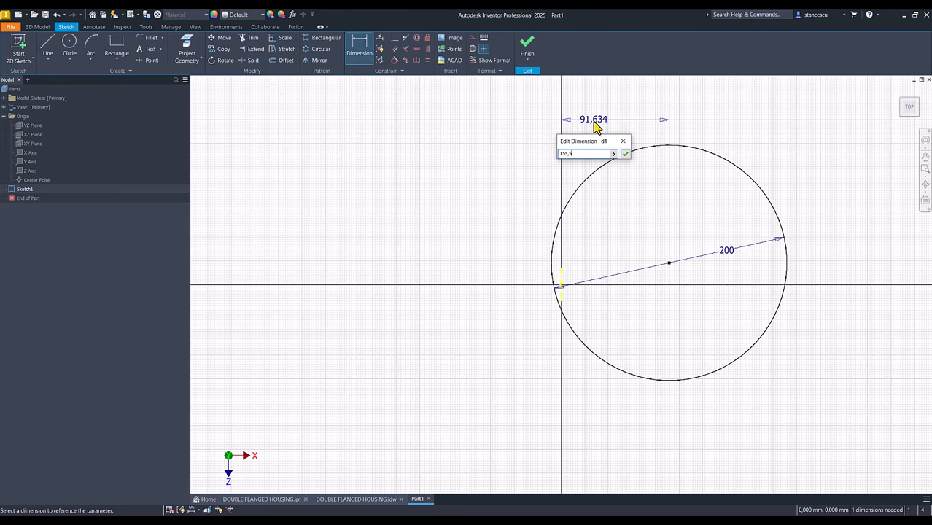
click(627, 156)
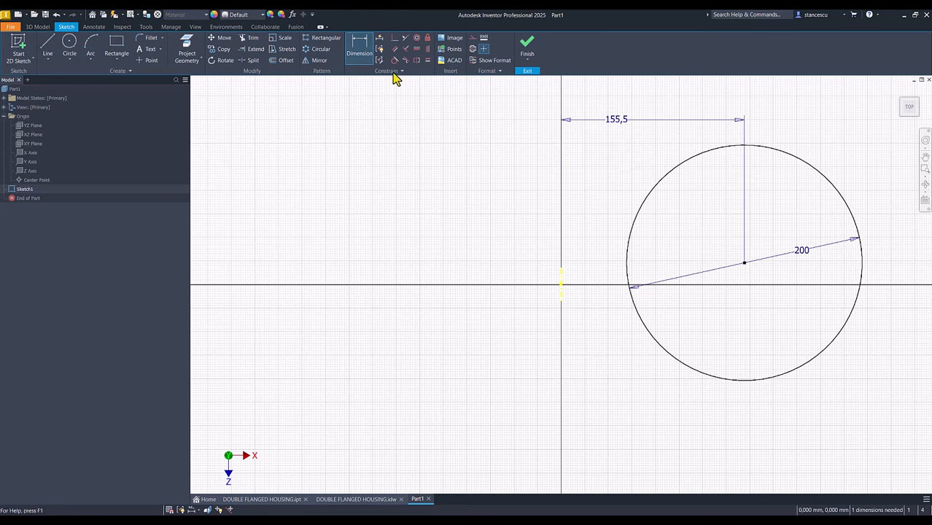
- Align the circle's center horizontally with the sketch origin and finish the sketch
click(417, 49)
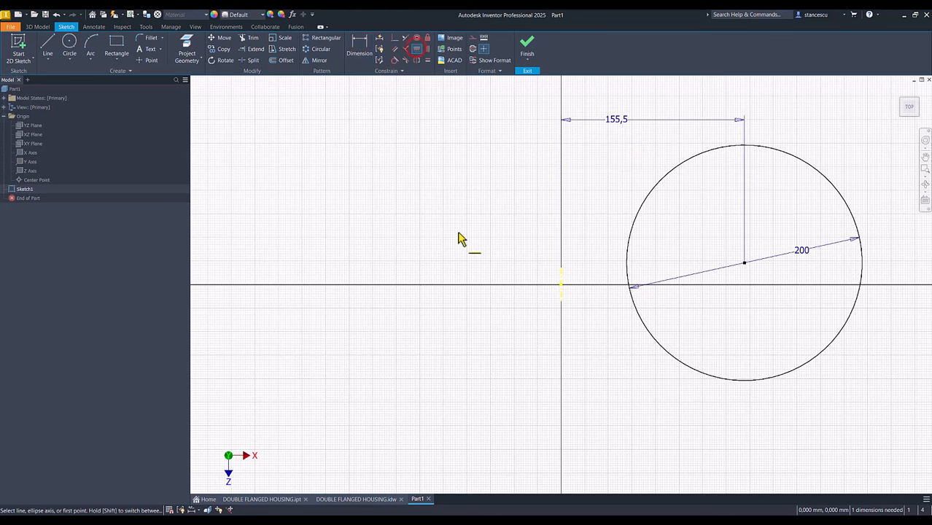
click(560, 285)
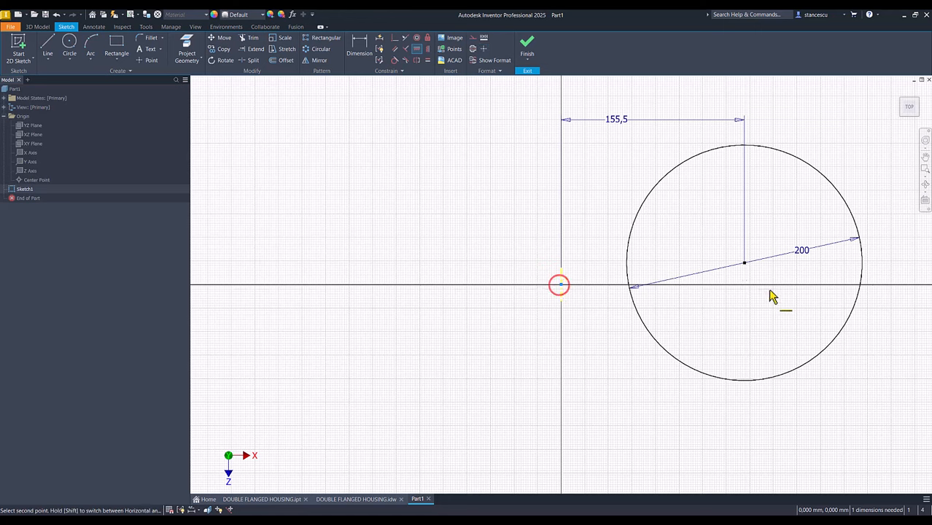
click(744, 262)
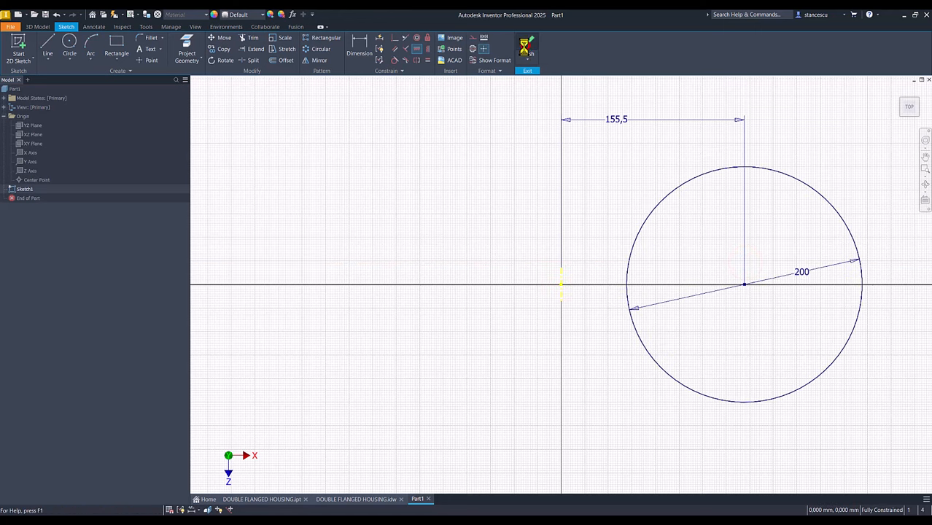
- Revolve the 200 mm circle 180 degrees around the centerline to create the curved solid body
key(F6)
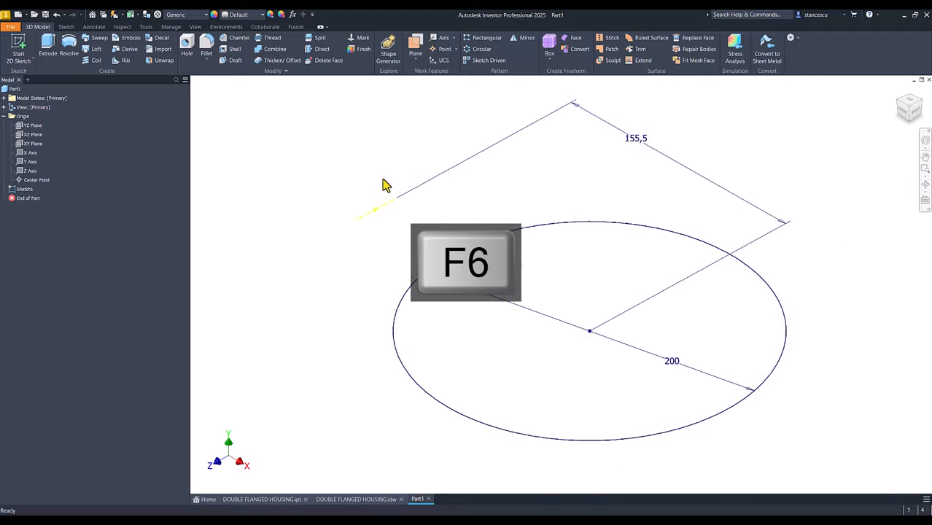
click(68, 48)
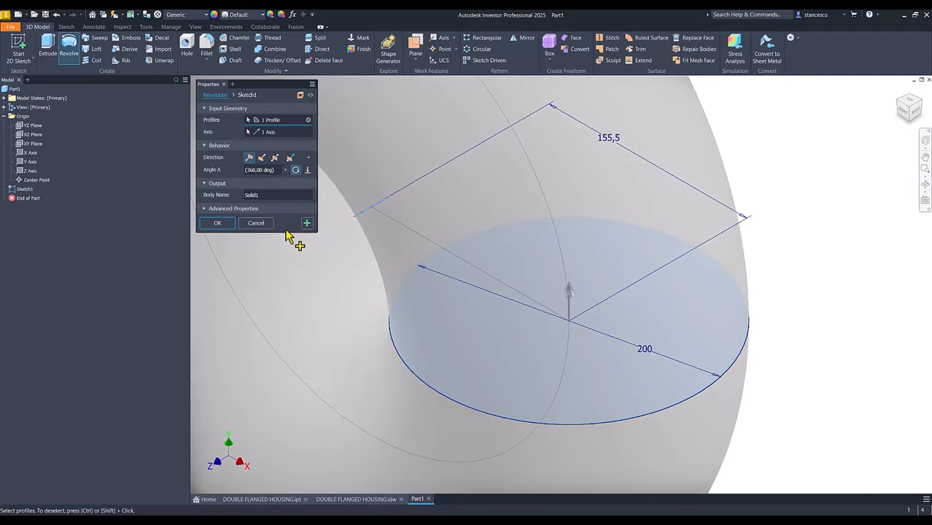
click(257, 170)
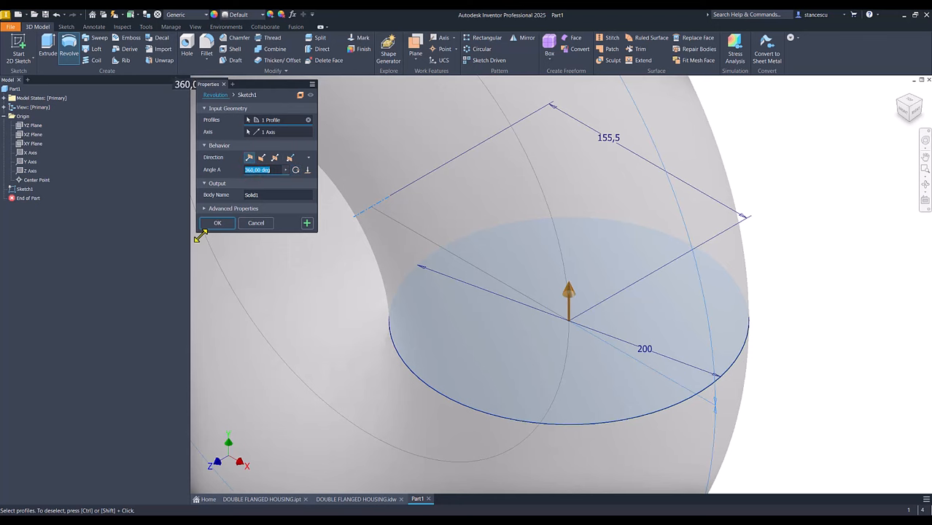
text(180)
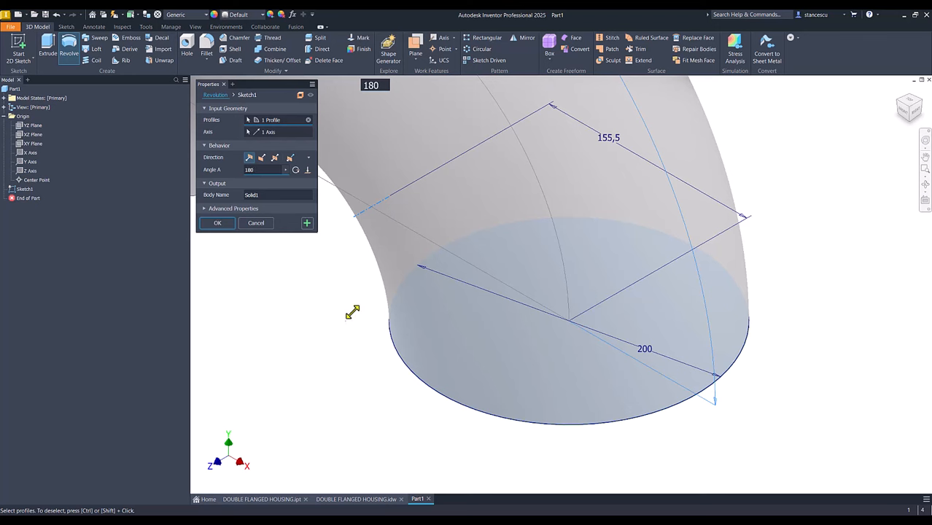
key(F6)
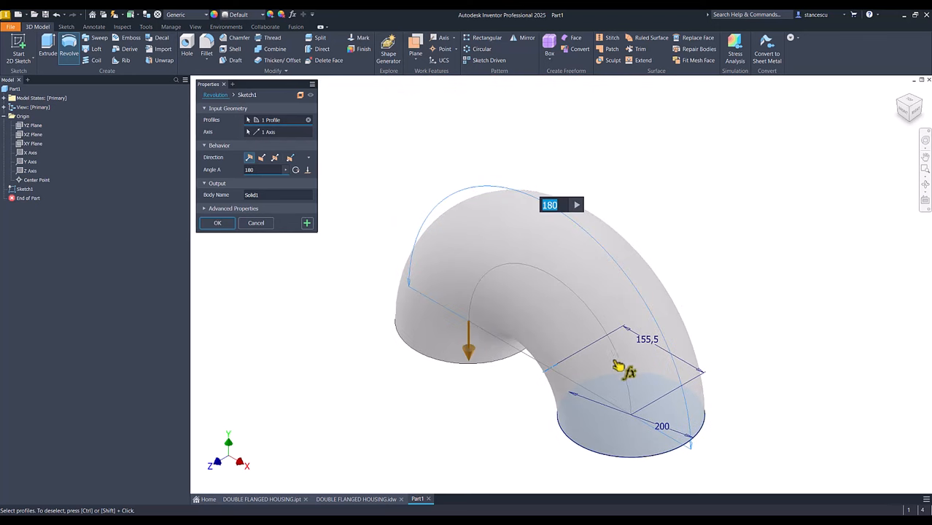
click(218, 224)
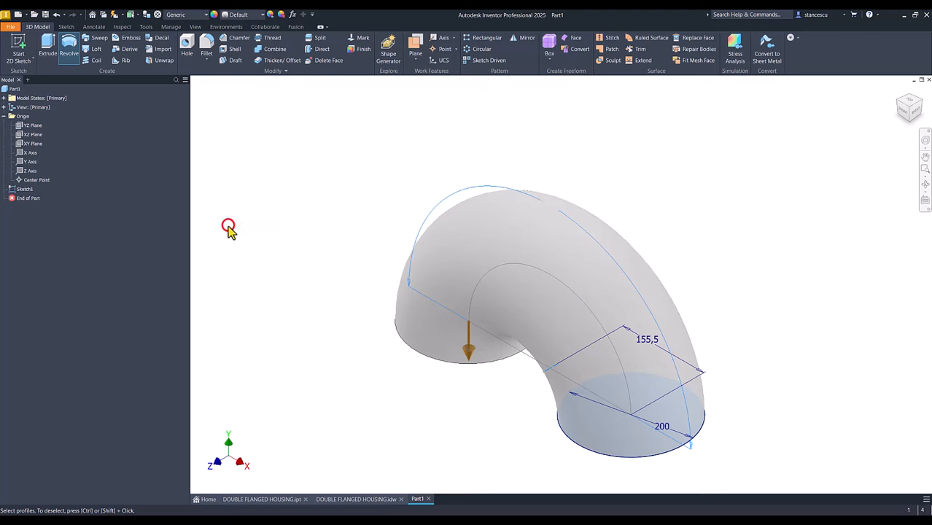
- Examine the flat side of the finished housing model, and return to the DOUBLE FLANGED HOUSING.idw drawing
click(285, 500)
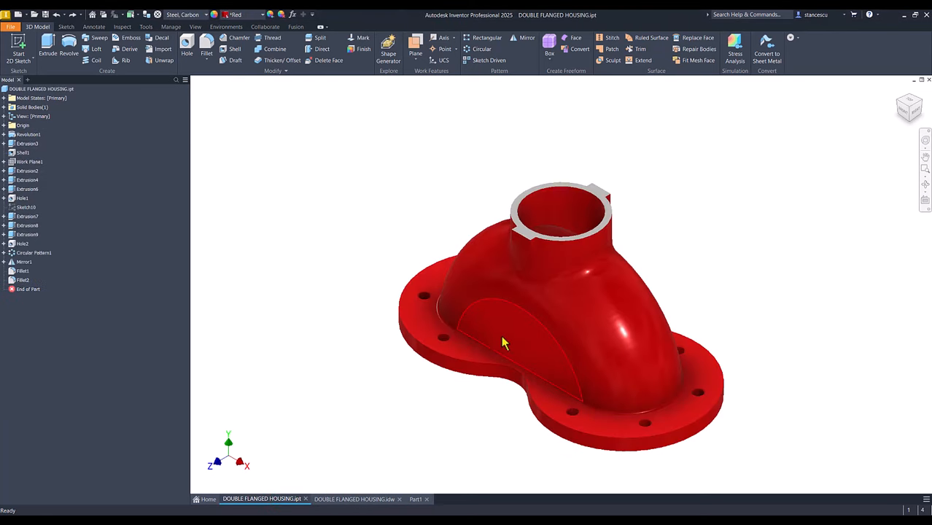
shift+middle_drag(504, 343, 644, 343)
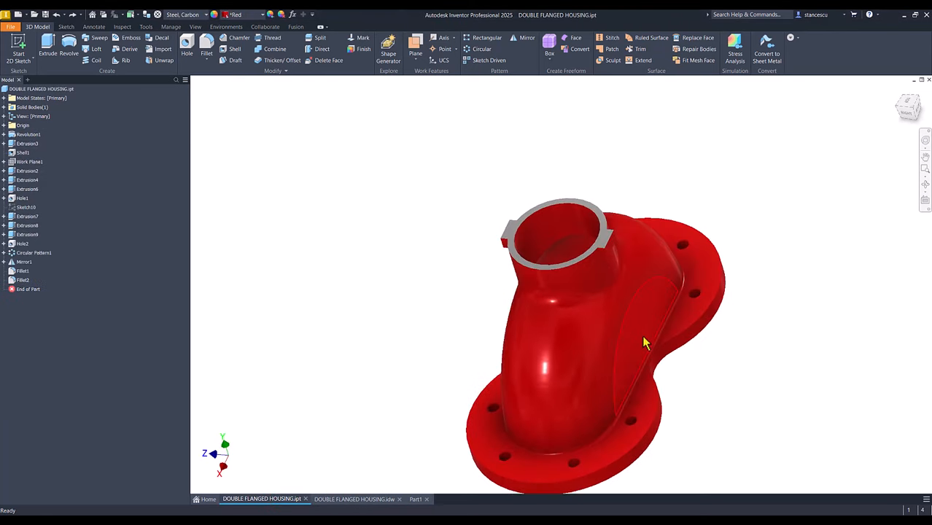
key(F6)
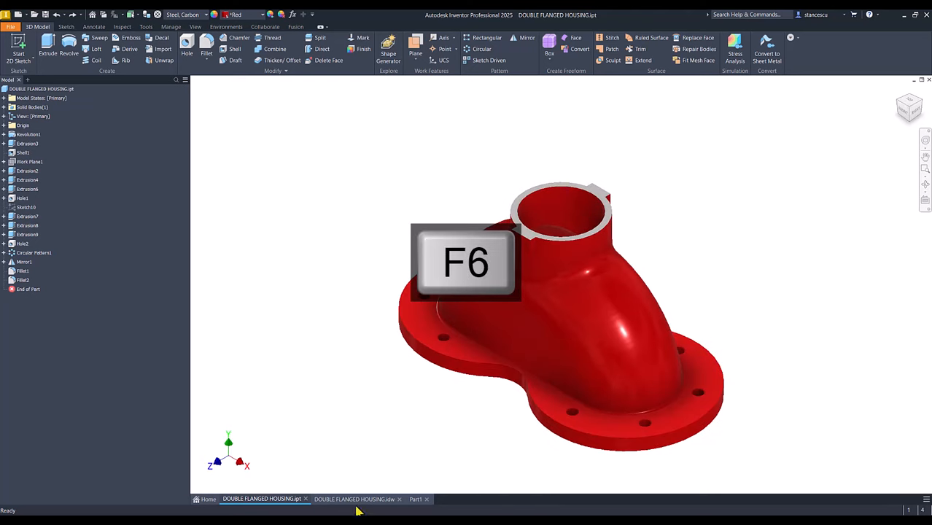
click(353, 500)
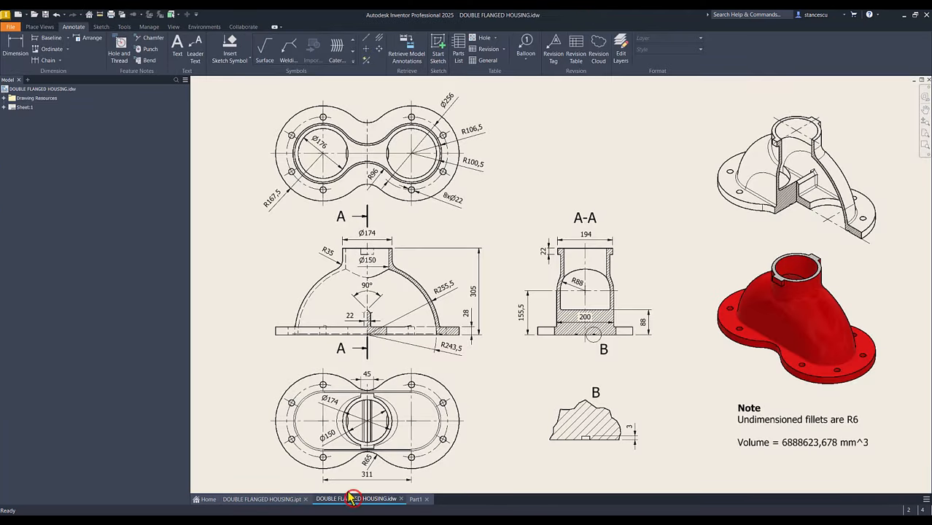
- Check the 155,5 dimension in section view A-A of the drawing, and return to the new part
click(528, 324)
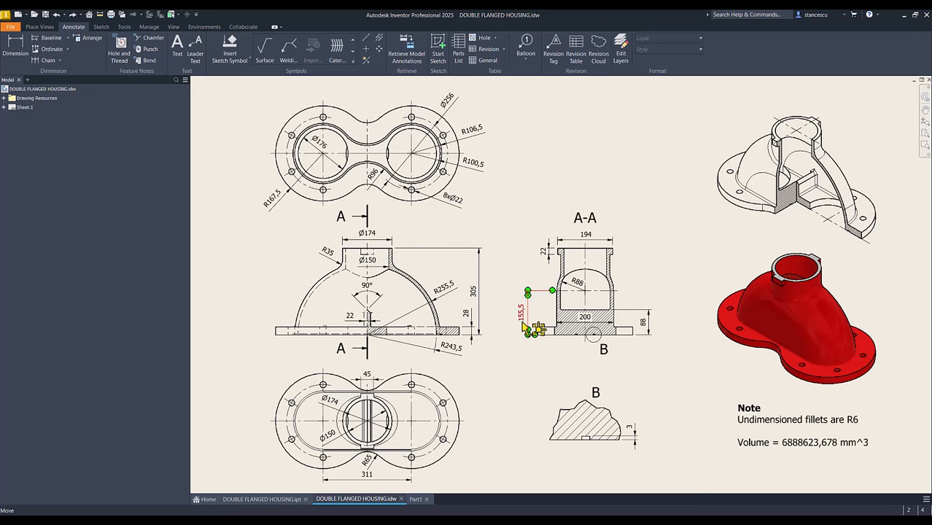
click(526, 344)
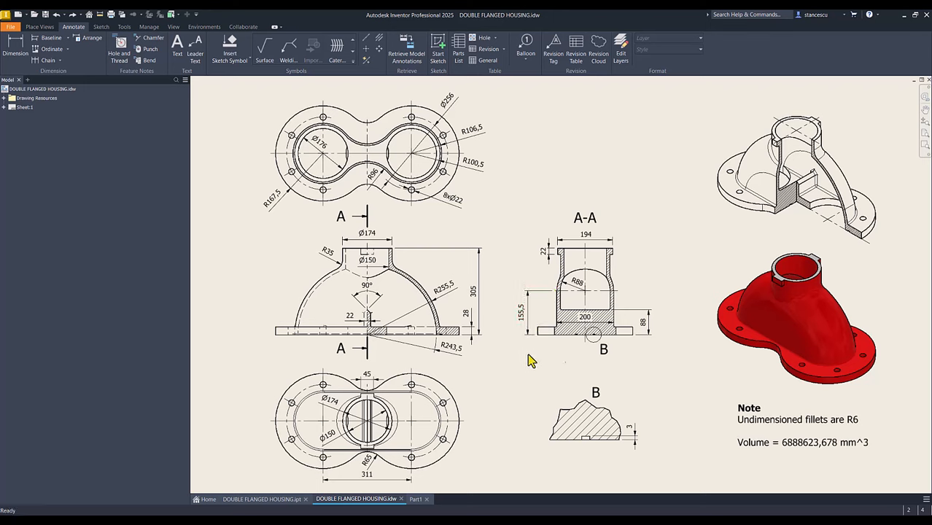
click(588, 326)
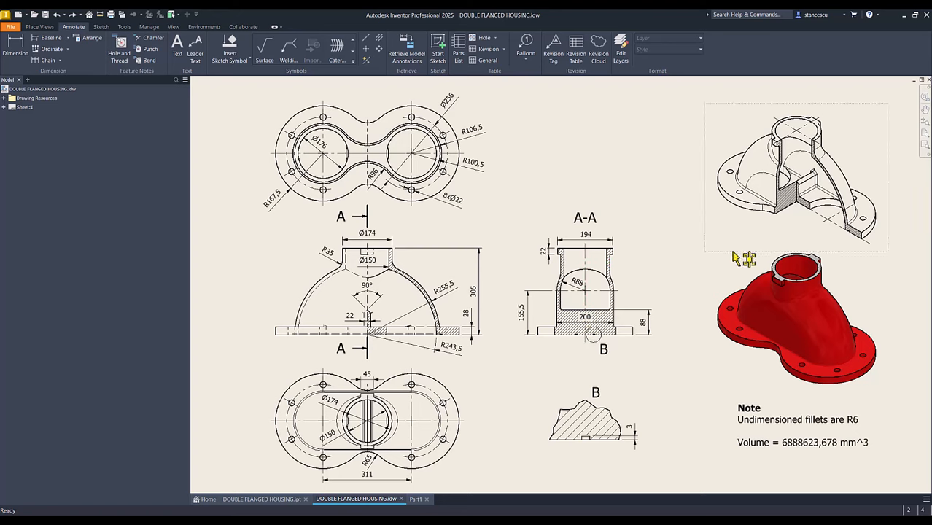
click(413, 499)
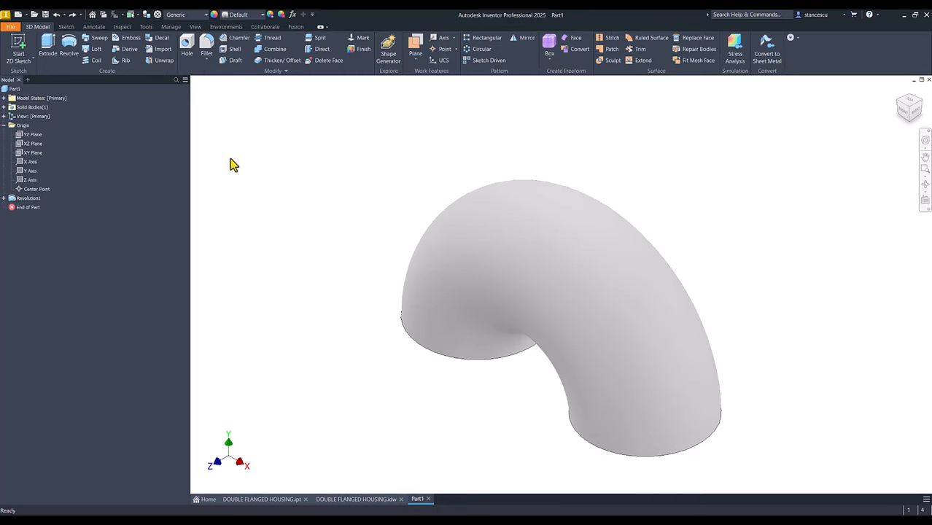
- Start a sketch on the XY plane with the solid sliced open at the sketch plane
click(27, 153)
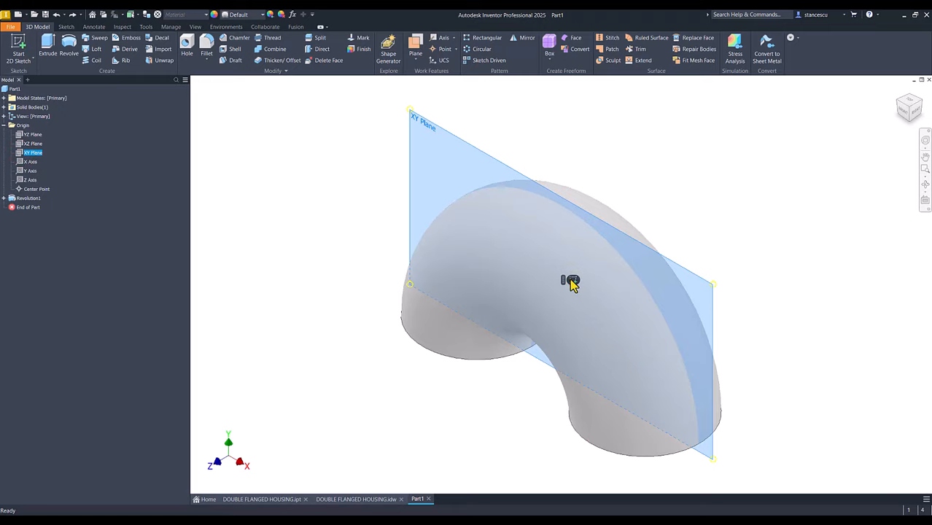
key(s)
key(F7)
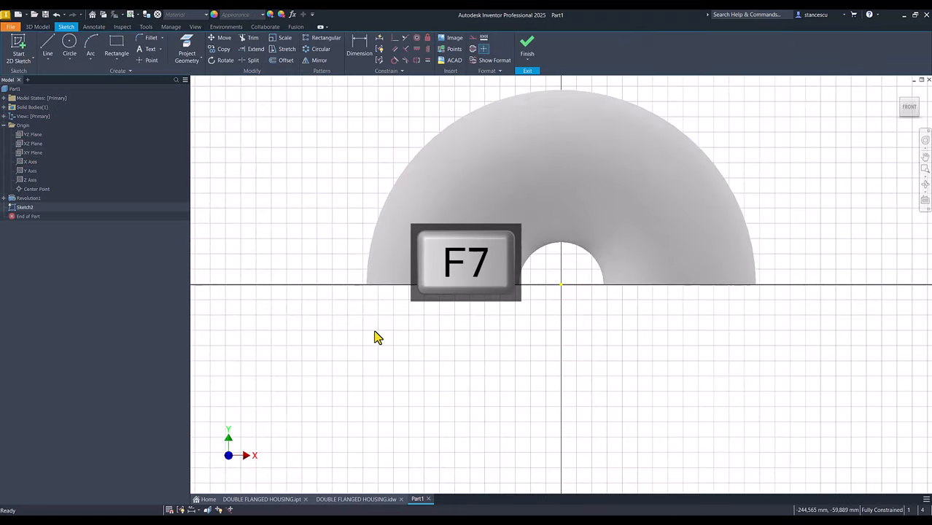
key(Home)
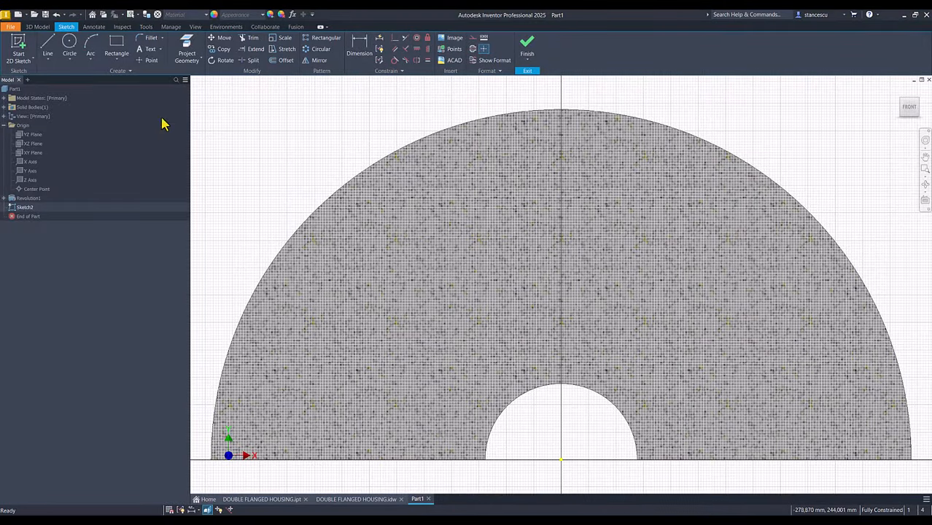
- Sketch a circle of radius 155,5 mm centered on the sketch origin
click(67, 45)
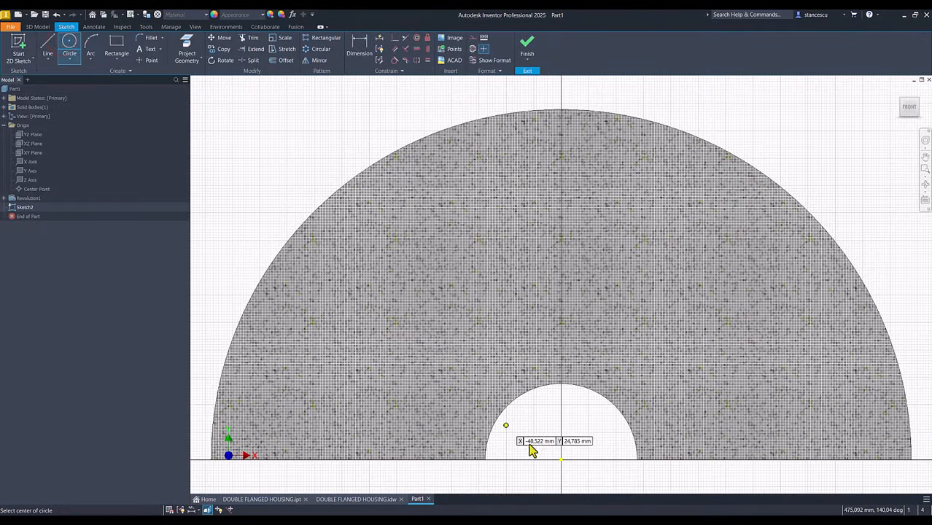
click(561, 459)
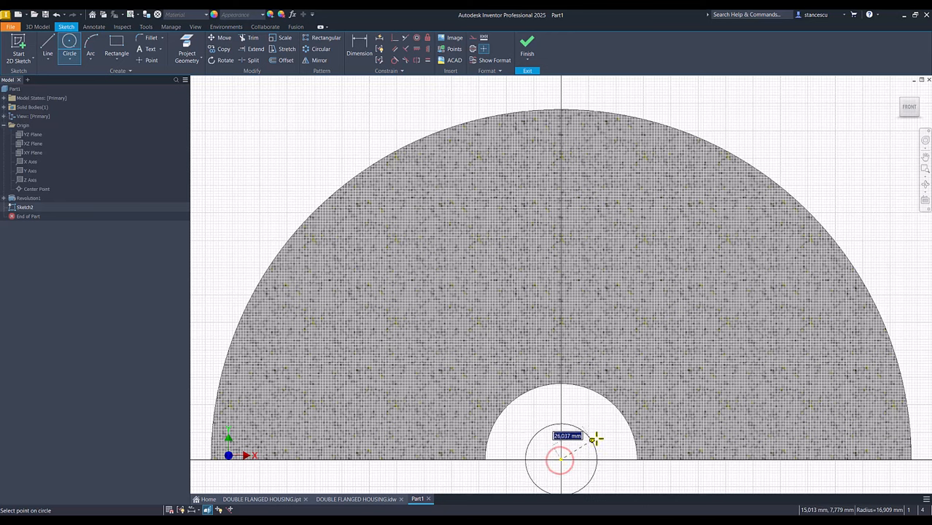
text(155,5)
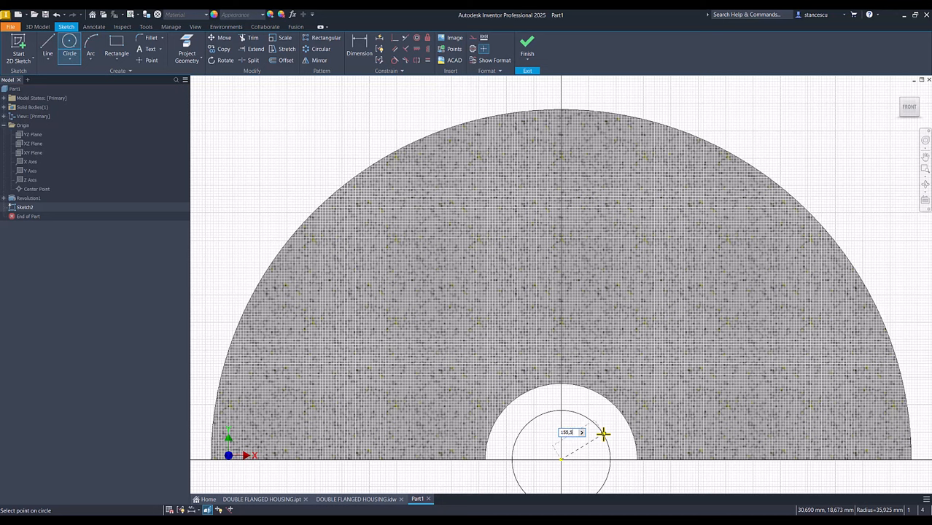
key(Return)
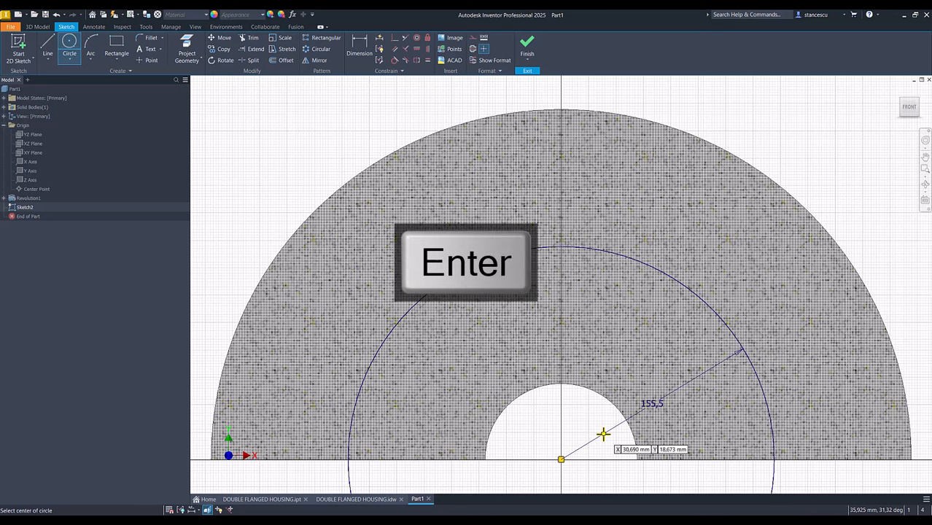
- Draw a horizontal line from one side of the circle to the other, slightly below its center
click(48, 45)
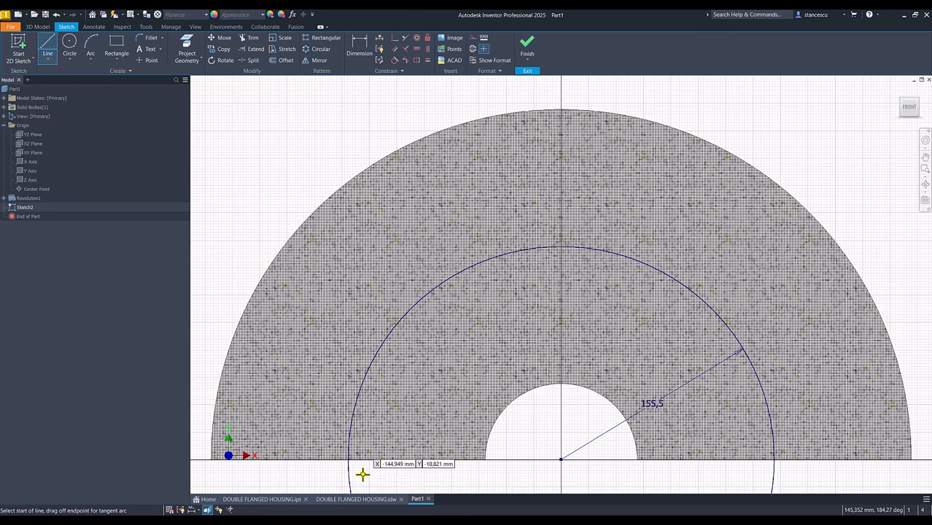
mouse_move(364, 472)
middle_down()
mouse_move(357, 367)
mouse_move(353, 380)
middle_up()
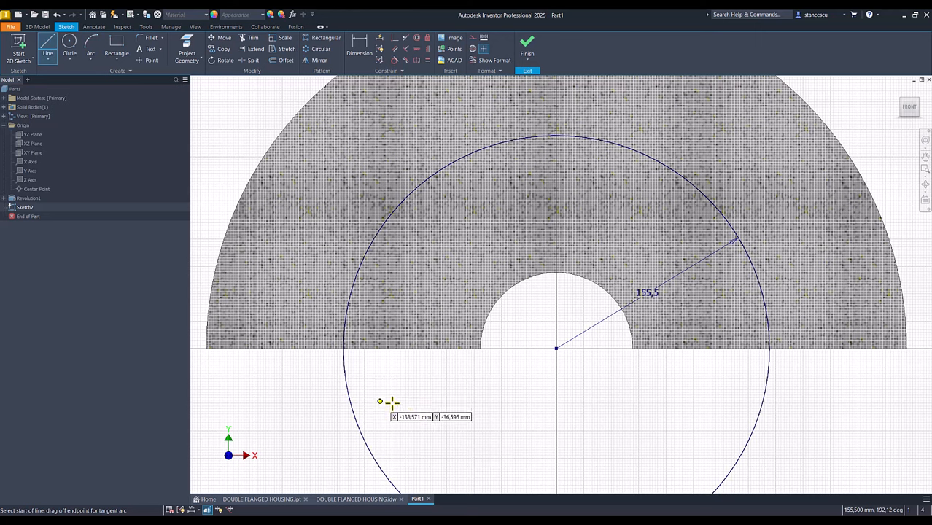
click(348, 397)
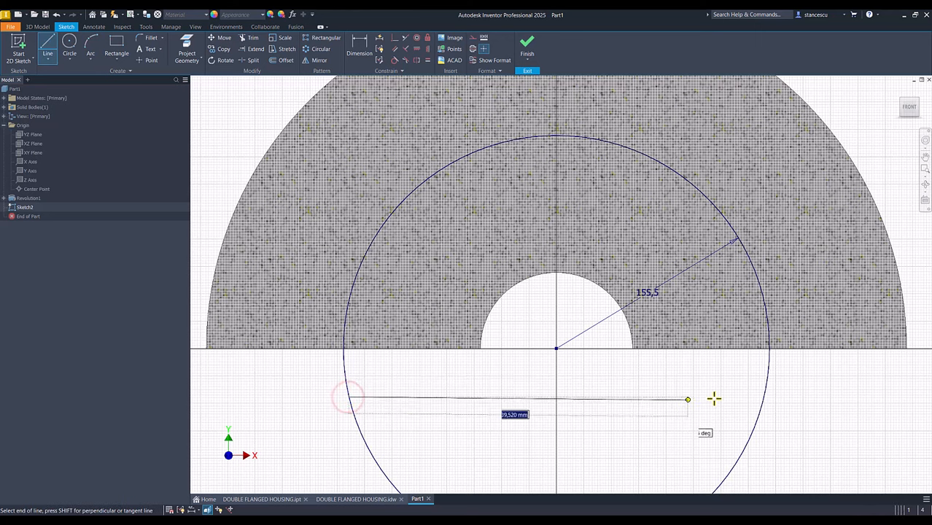
key(Escape)
double_click(763, 397)
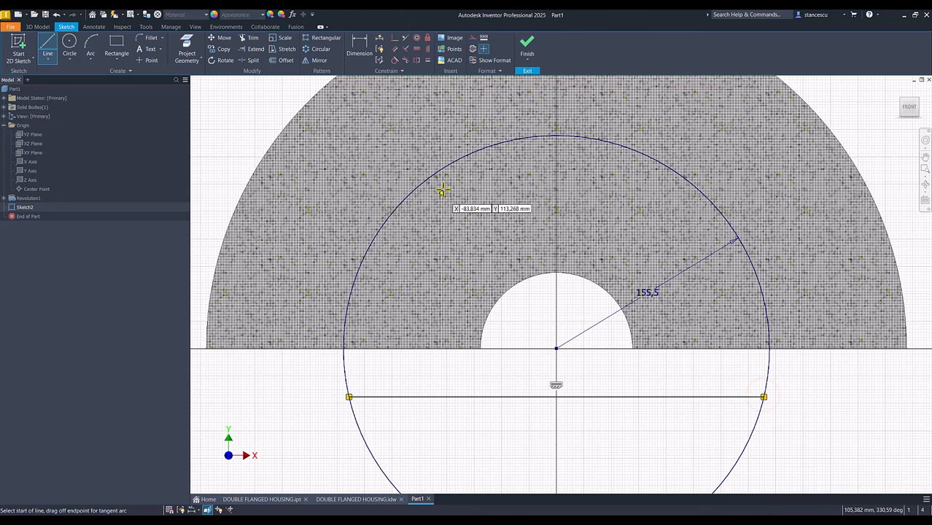
- Make the horizontal line coincident with the circle's center
click(394, 38)
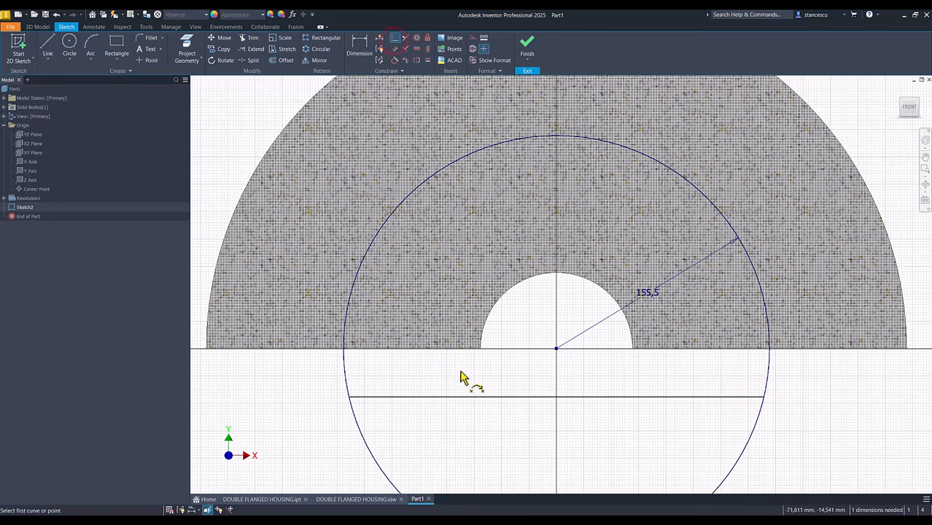
click(482, 397)
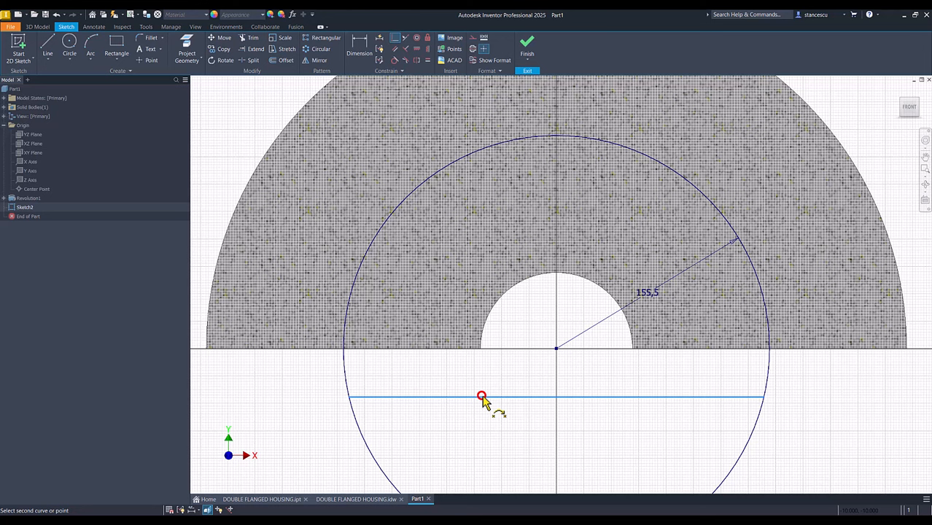
click(556, 350)
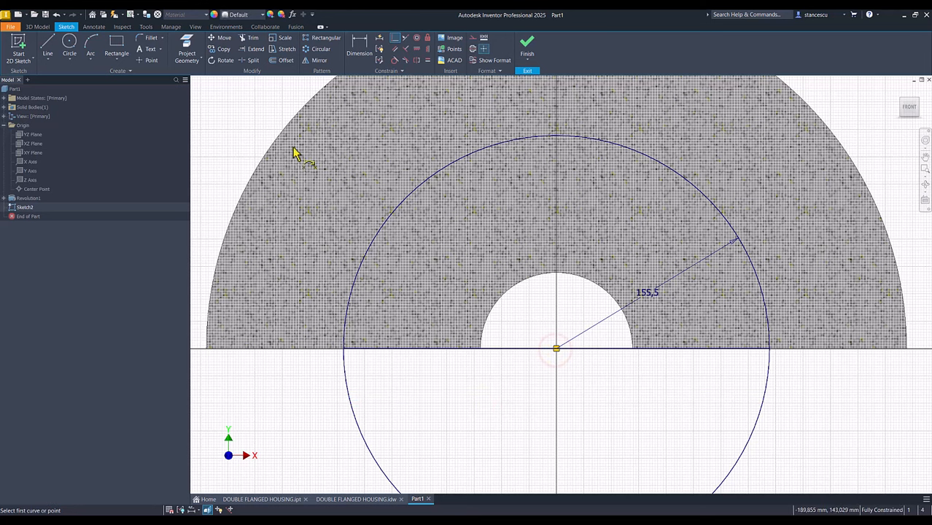
- Trim away the half of the circle below the horizontal line and finish the sketch
click(248, 38)
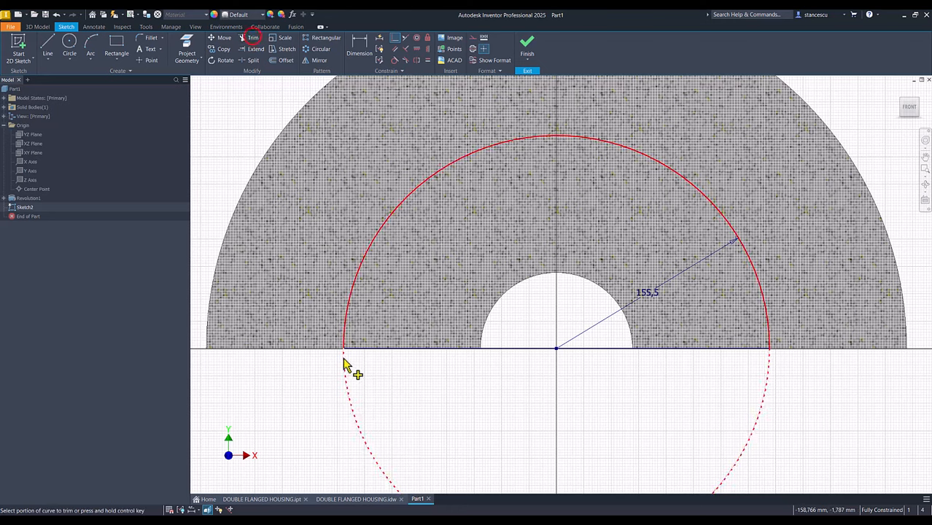
click(347, 401)
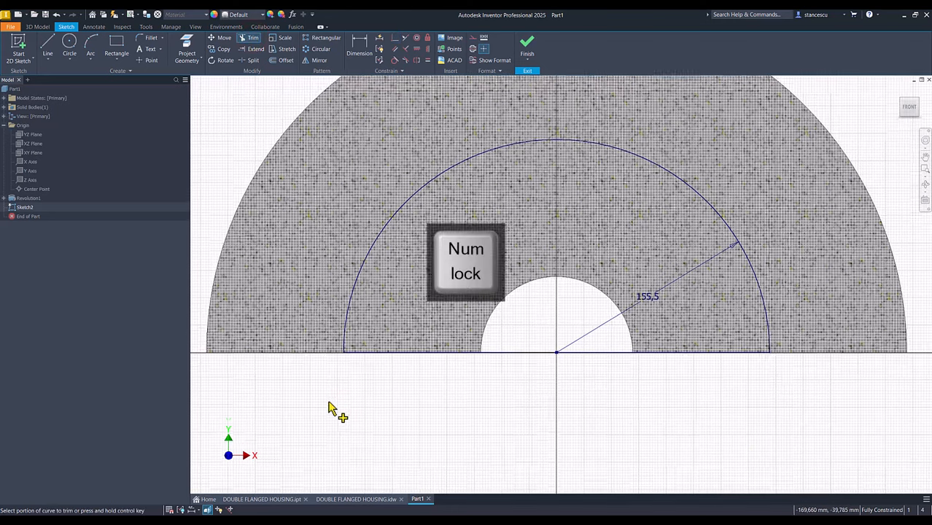
middle_drag(329, 400, 333, 504)
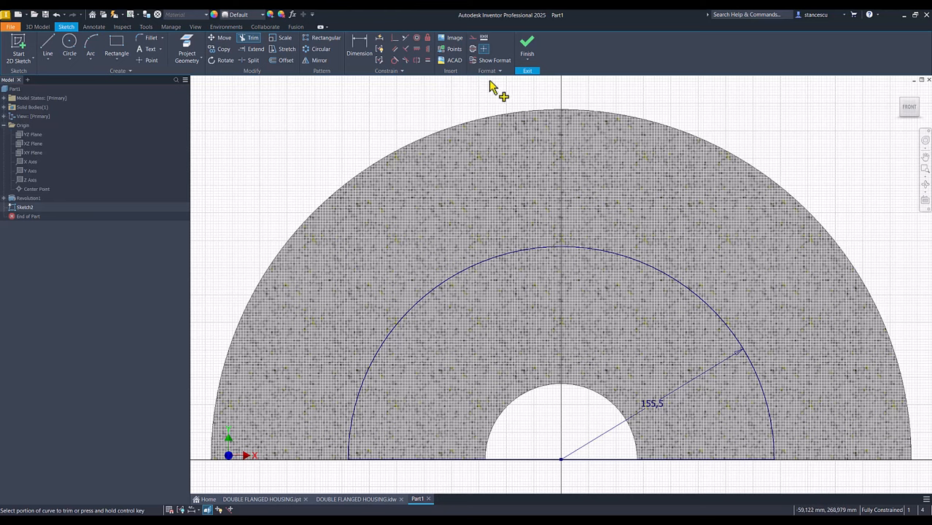
click(526, 48)
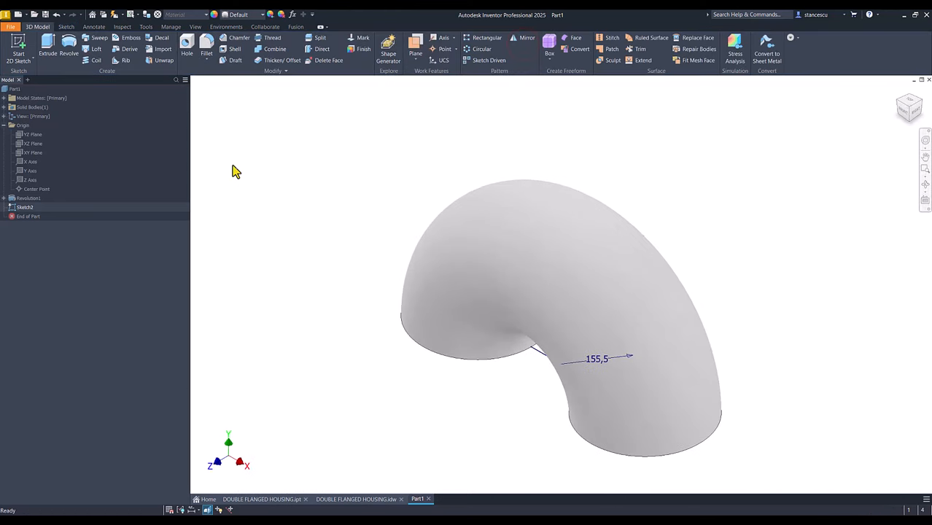
- Extrude the half-circle profile symmetrically by 200 mm, joined to the curved body
click(51, 47)
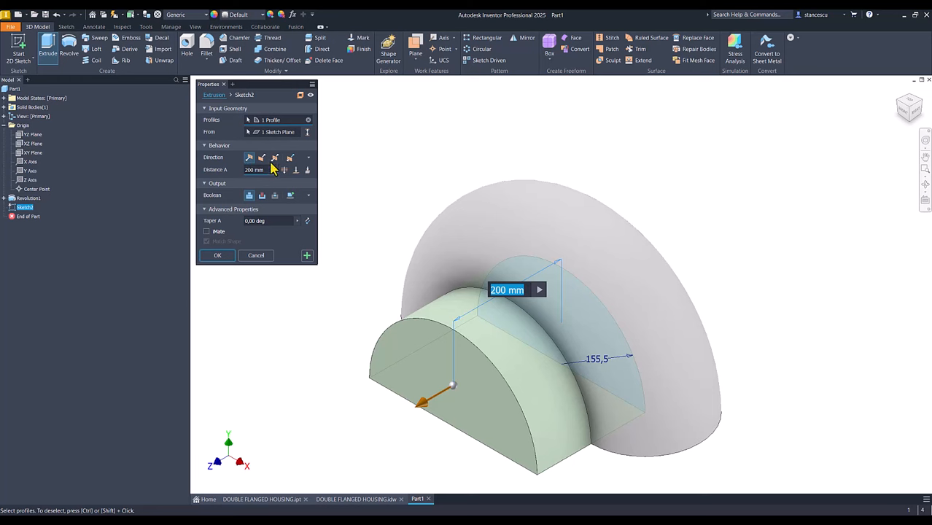
click(274, 158)
click(256, 170)
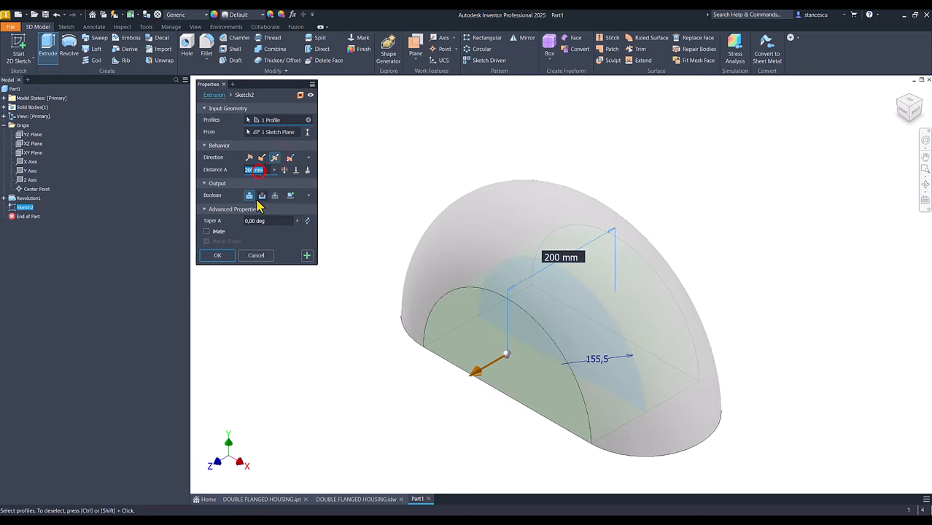
text(20)
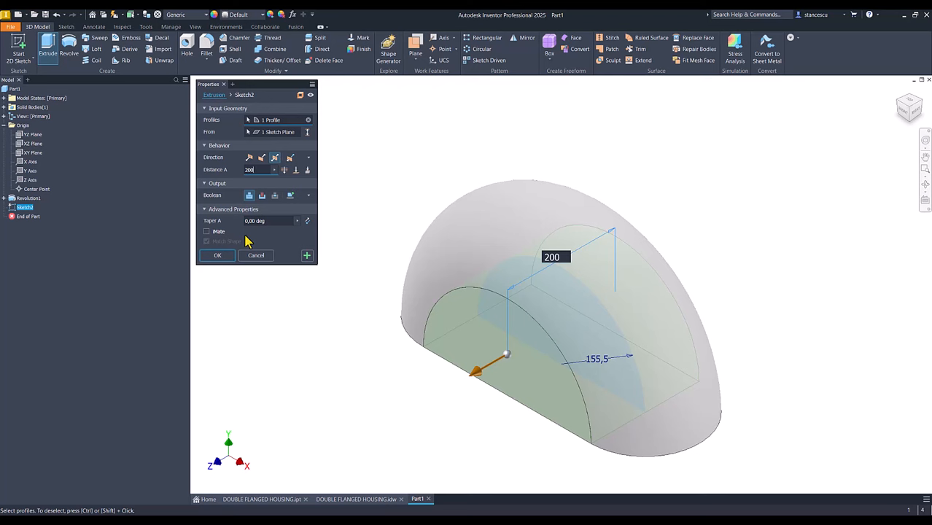
text(0)
key(Return)
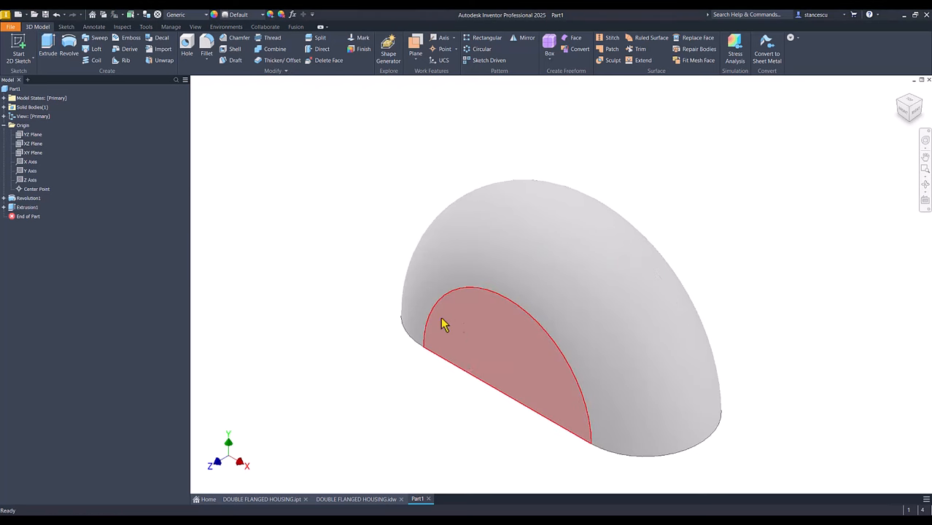
- Consult the drawing and shell the body with its flat underside removed, using a wall thickness of (255,5-243,5)/2
click(340, 499)
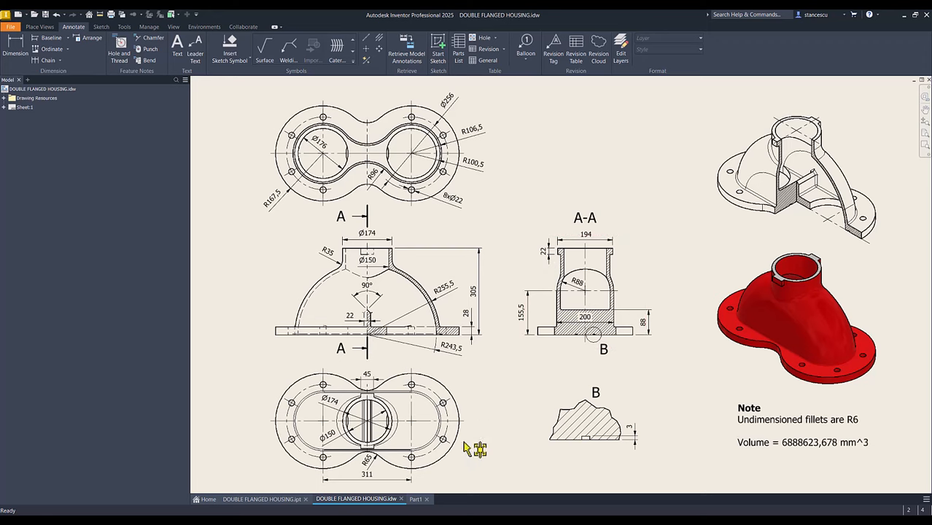
click(416, 500)
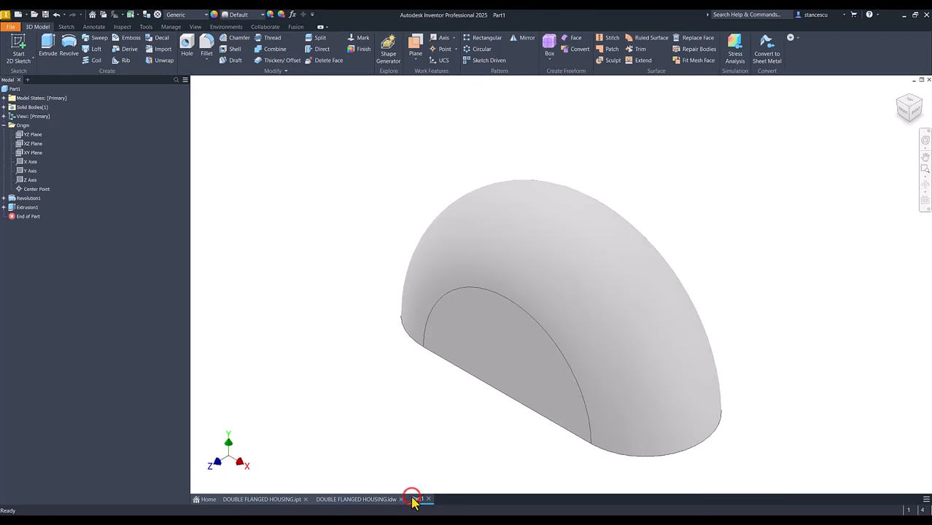
click(224, 51)
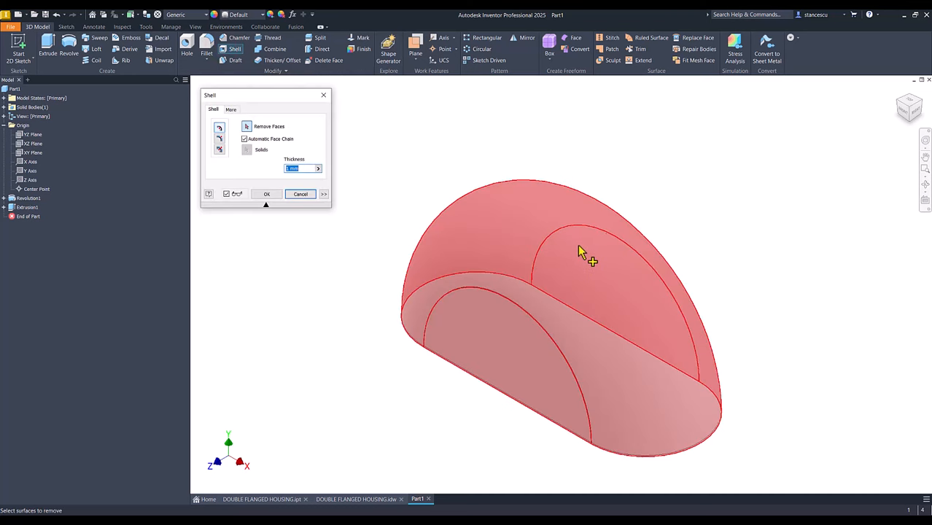
shift+middle_drag(462, 399, 482, 403)
click(523, 364)
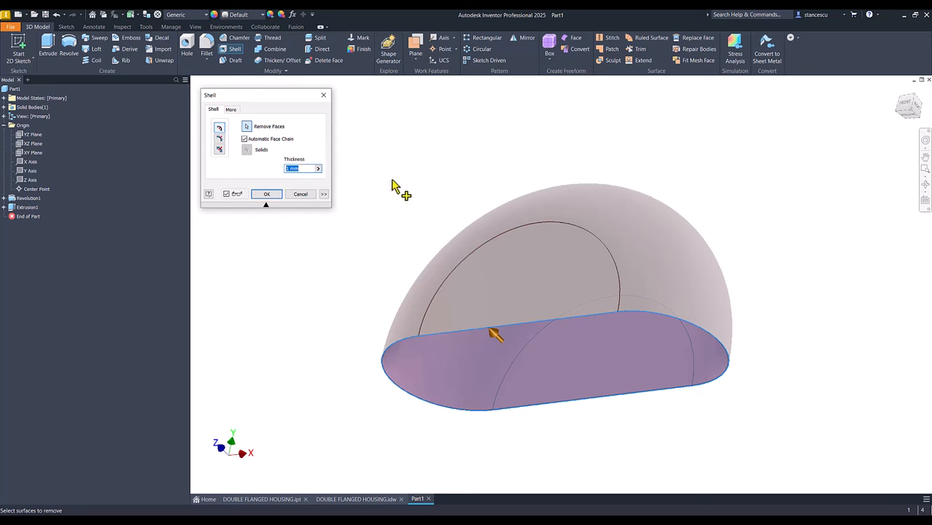
key(BackSpace)
key(BackSpace)
text(5,5-243,5))
text(/2)
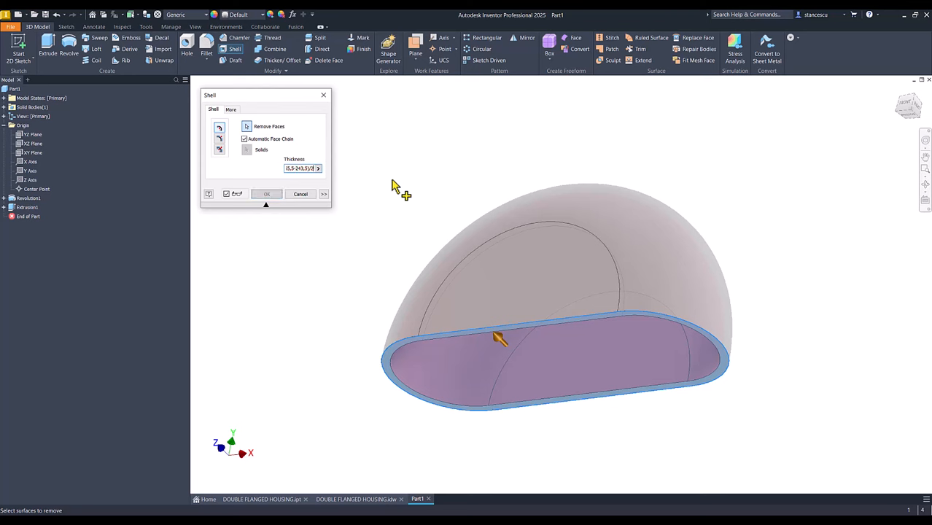
key(Return)
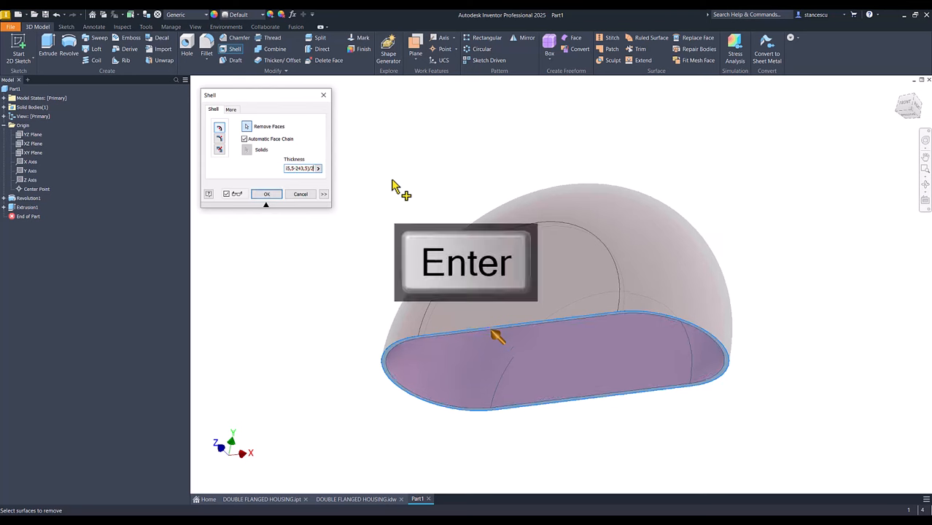
key(F6)
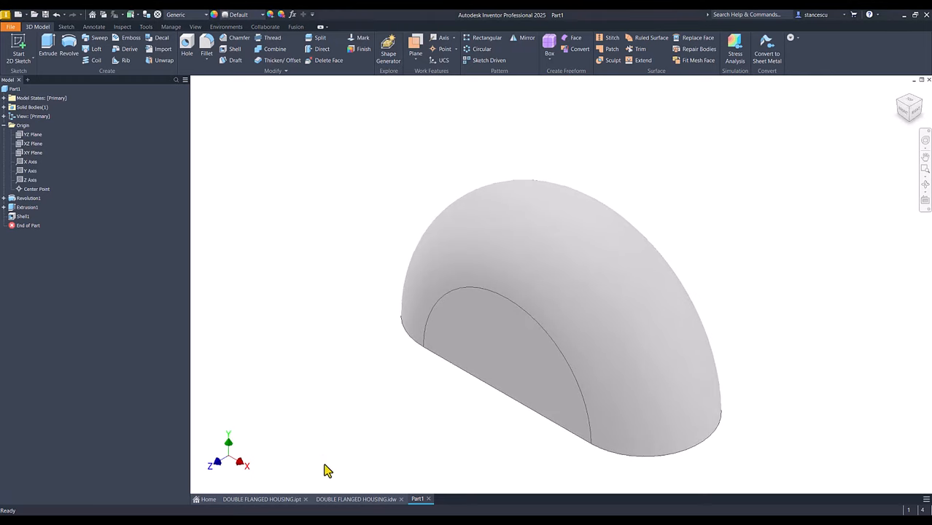
- Check the dimensions of the housing's front view in the drawing, and return to the part
click(355, 499)
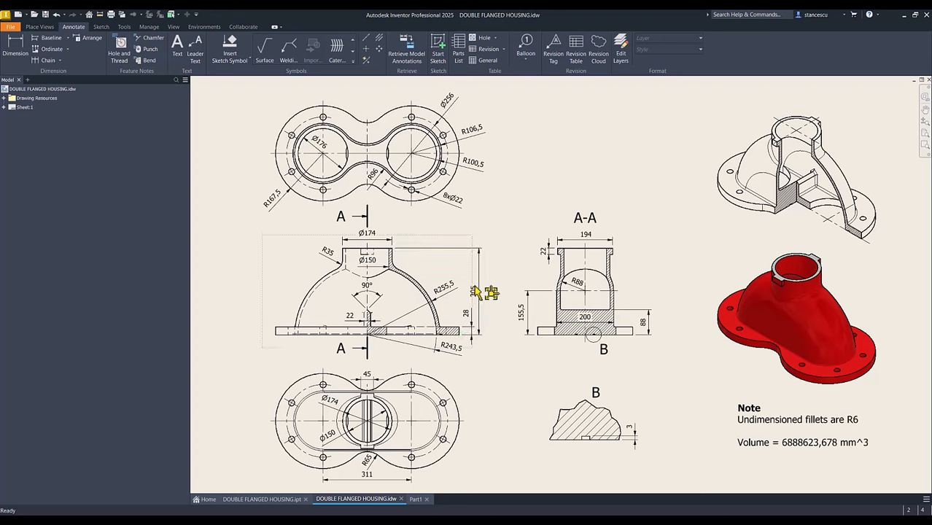
click(416, 499)
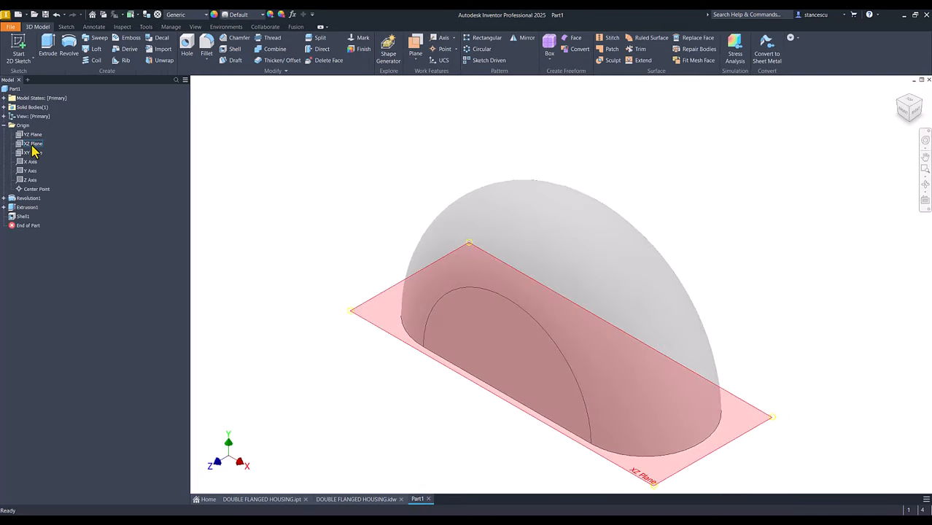
- Create a work plane offset 305 mm above the XZ plane
click(32, 144)
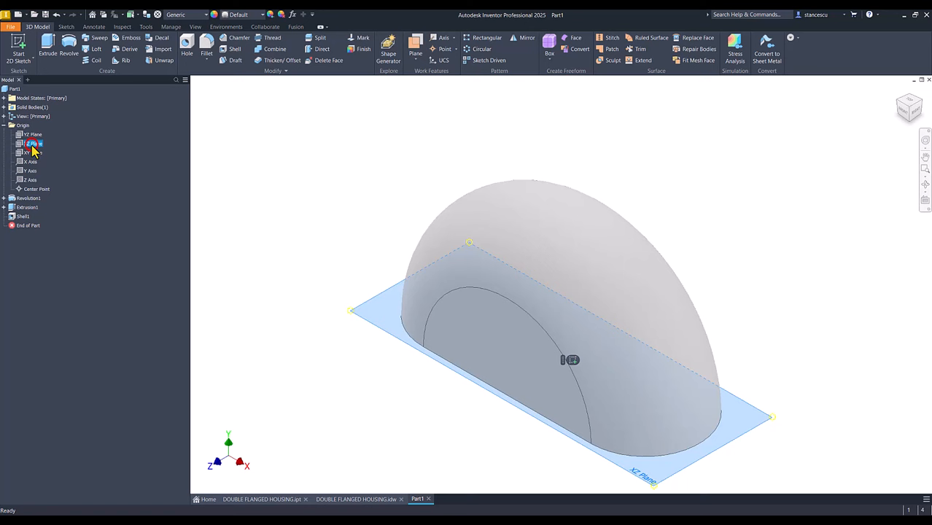
click(415, 49)
drag(367, 306, 374, 204)
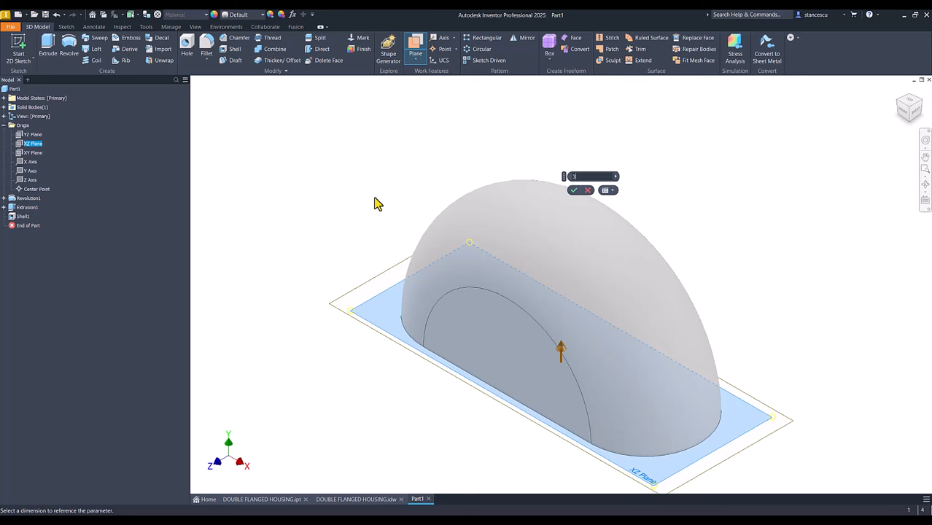
text(305)
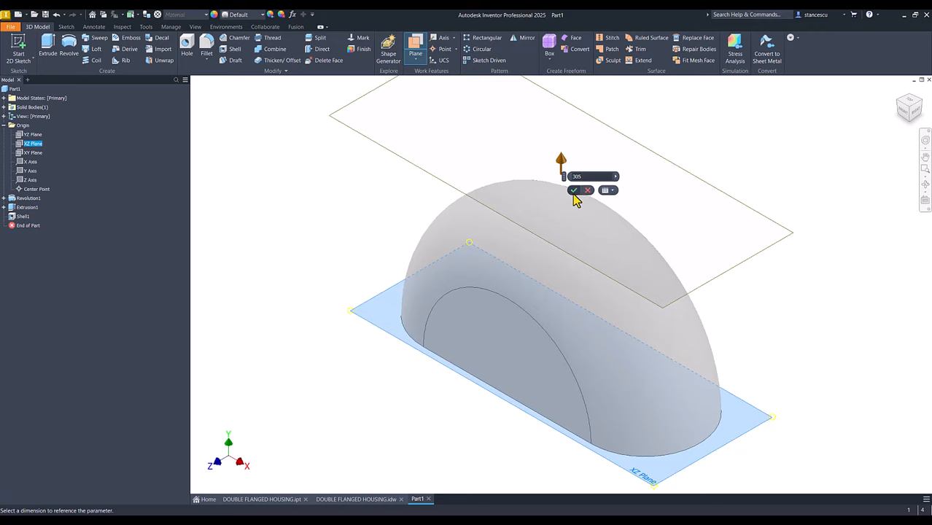
click(574, 191)
- Sketch a 174 mm diameter circle centred on the origin on the offset work plane, and finish the sketch
click(751, 222)
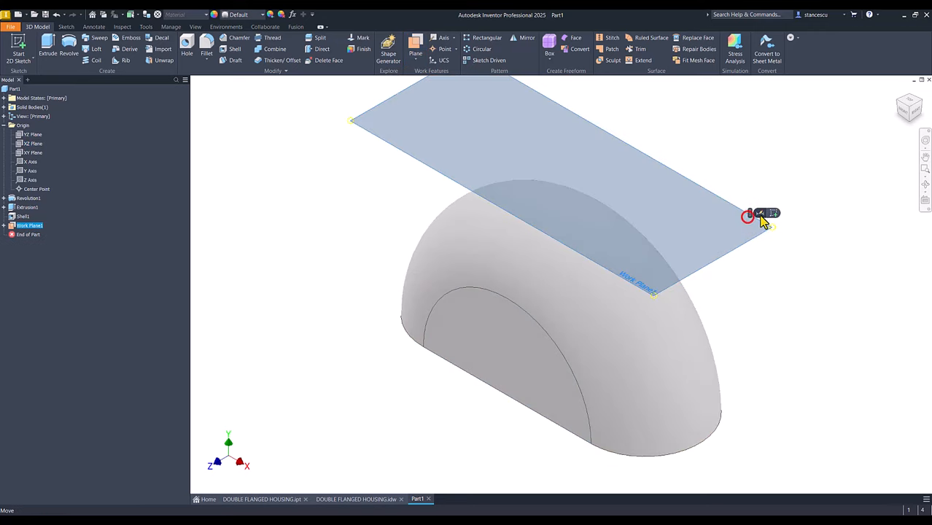
click(770, 215)
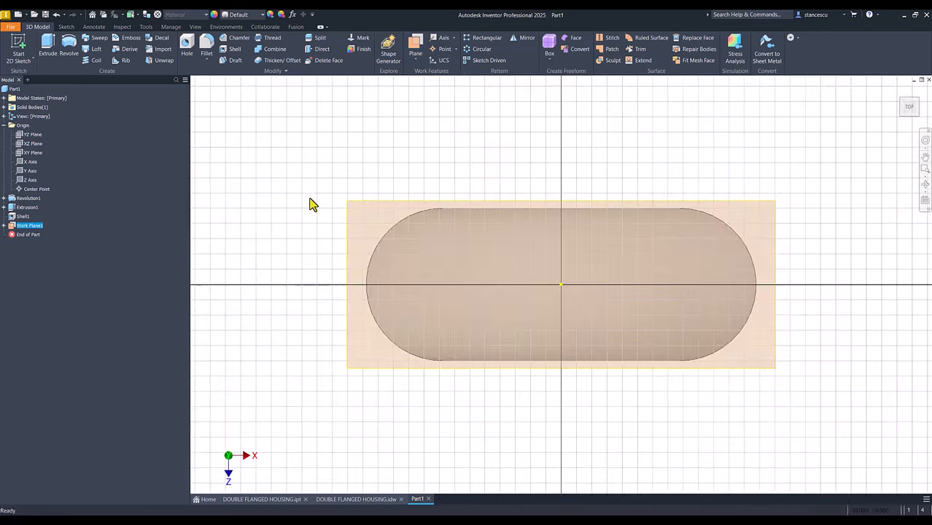
click(69, 43)
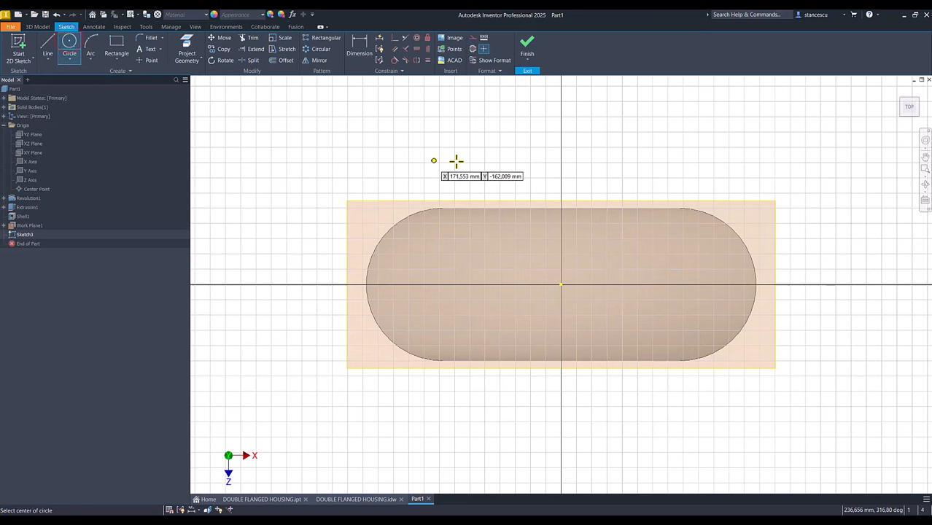
click(560, 284)
right_click(623, 258)
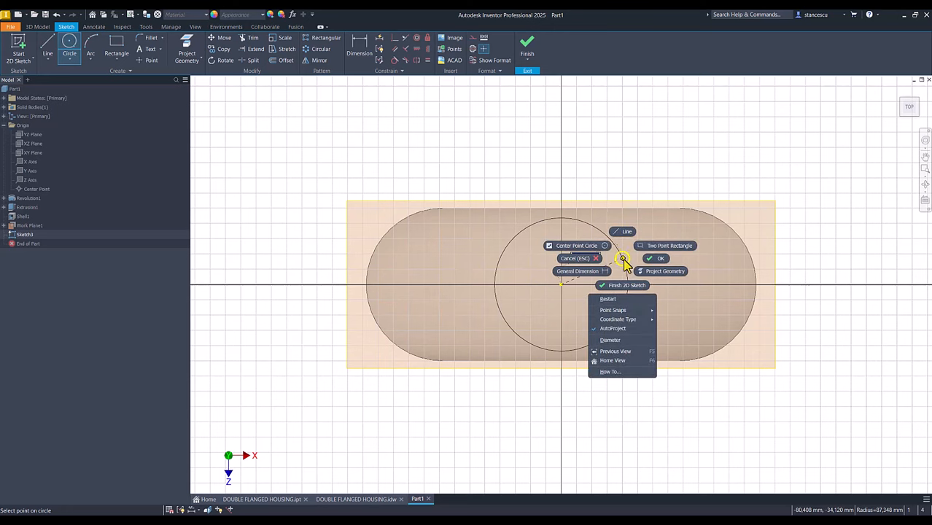
click(615, 338)
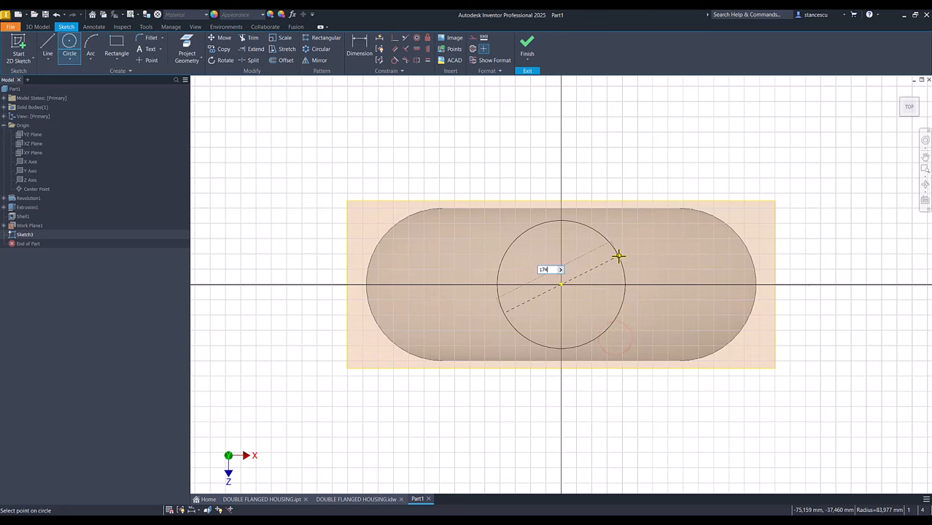
key(Return)
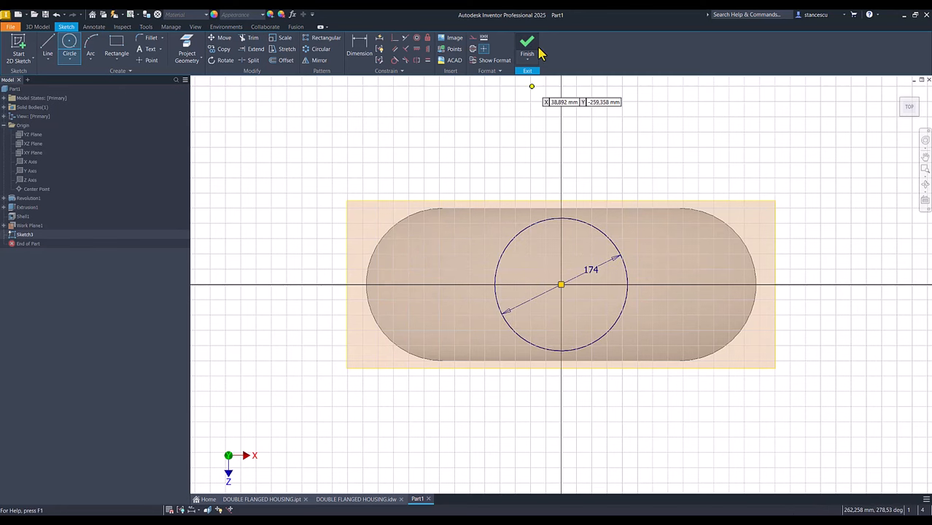
click(529, 48)
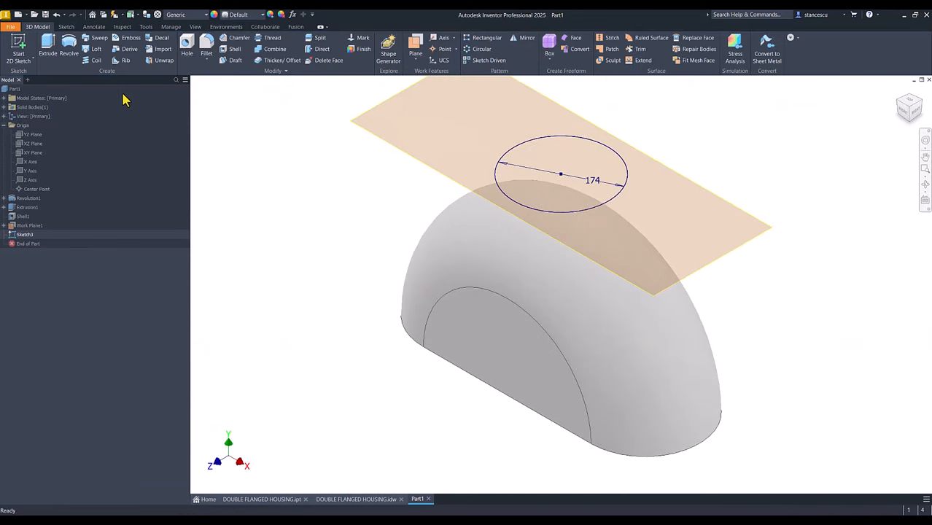
- Extrude the circle to the next face of the curved body as a joined neck, and hide the offset work plane
click(49, 45)
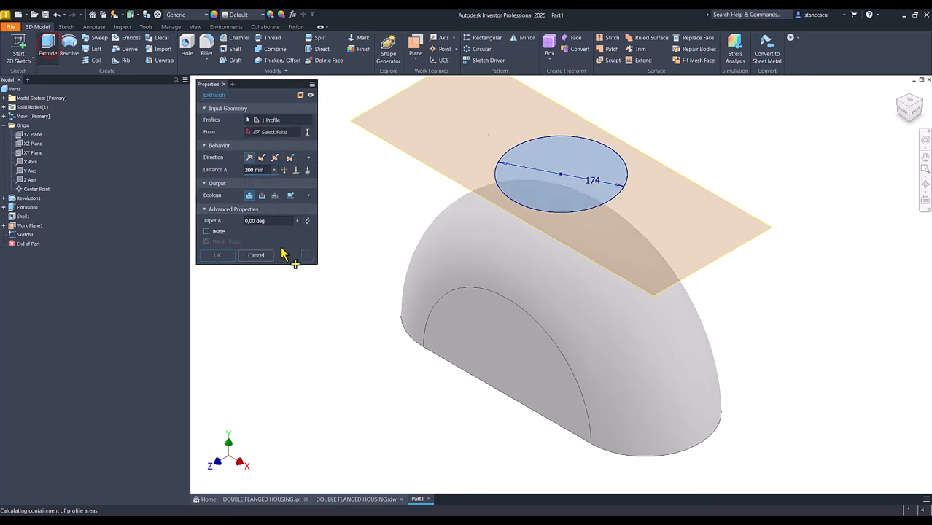
click(307, 170)
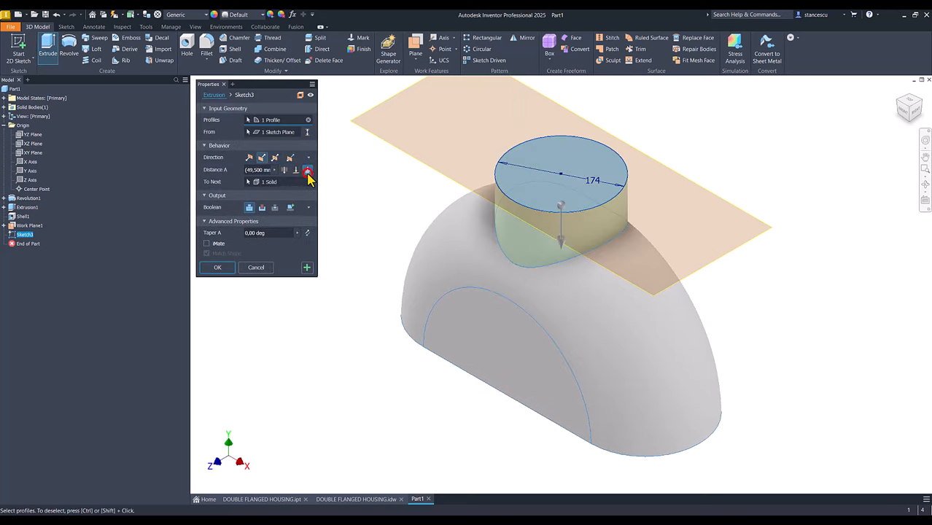
click(214, 269)
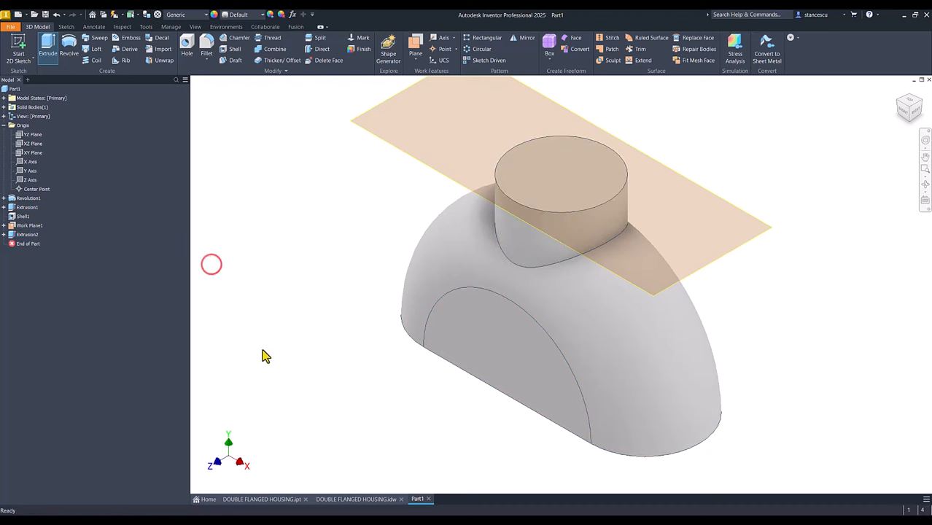
click(398, 147)
right_click(397, 147)
click(421, 160)
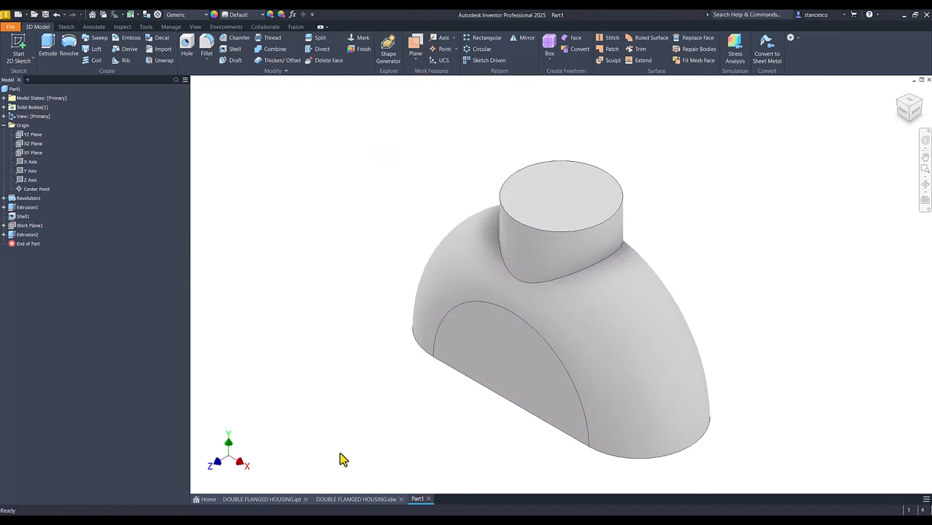
- Consult the drawing for the neck's lug dimensions and sketch a rectangle 45 mm wide and 194 mm long on the neck's top face
click(338, 500)
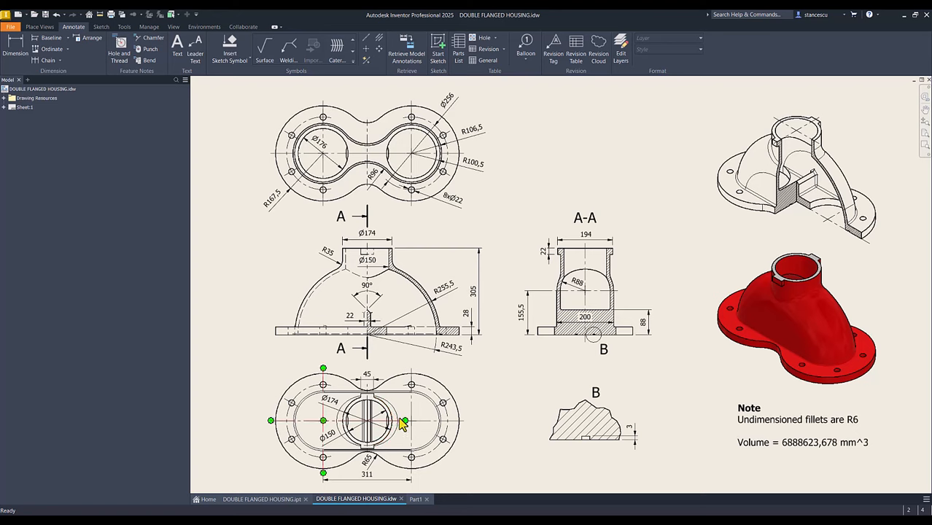
click(588, 237)
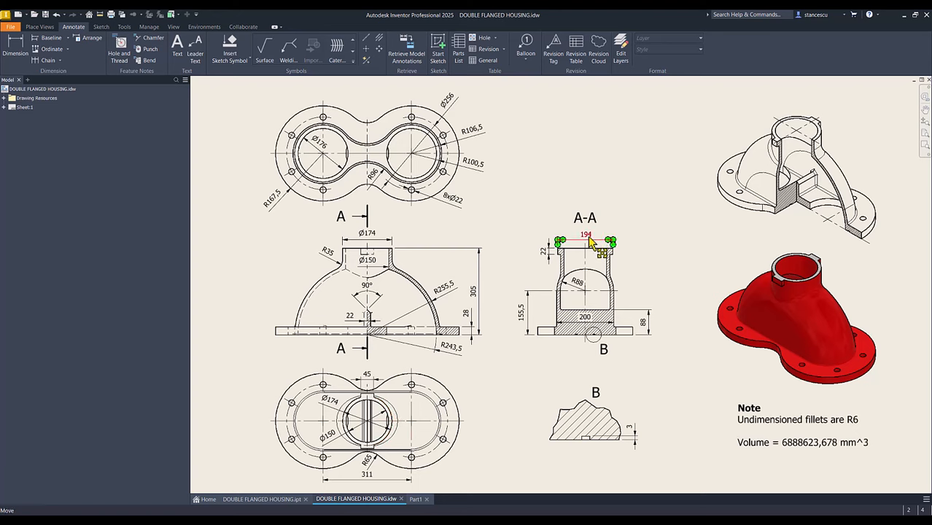
click(546, 253)
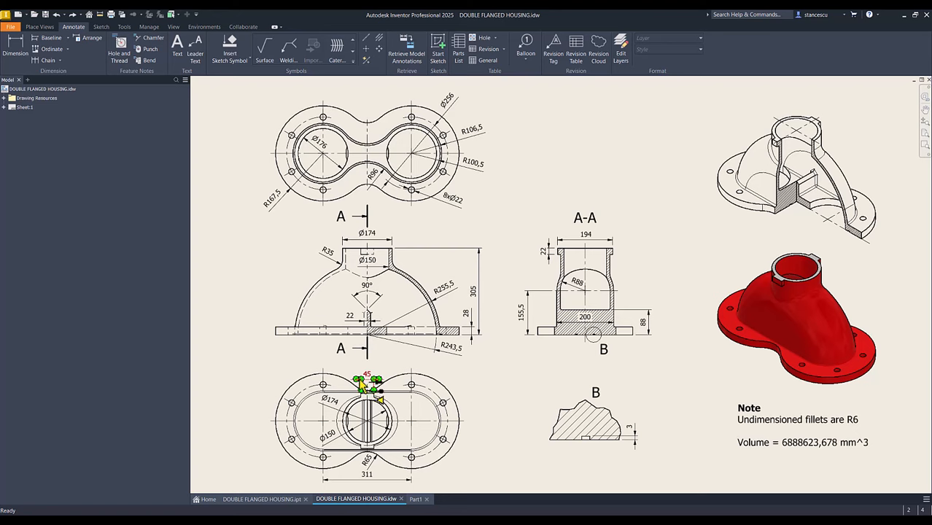
click(414, 501)
click(581, 217)
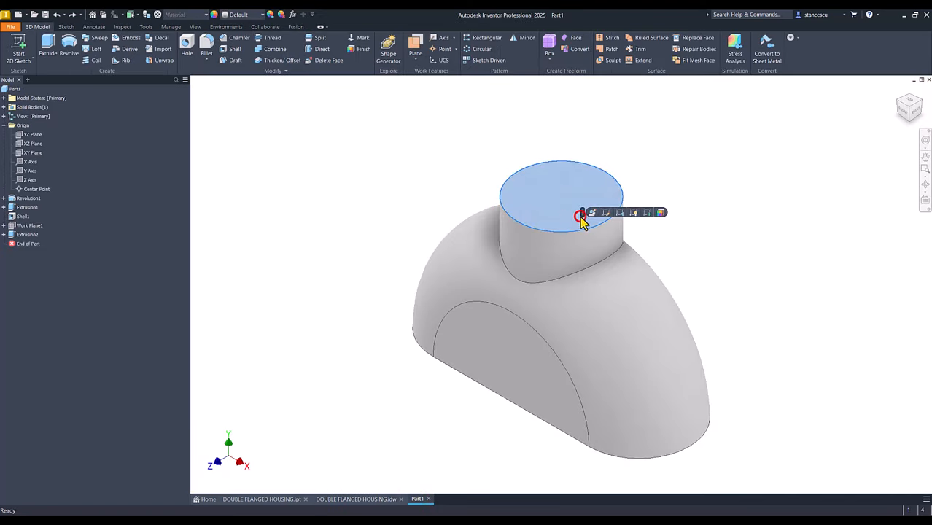
click(647, 213)
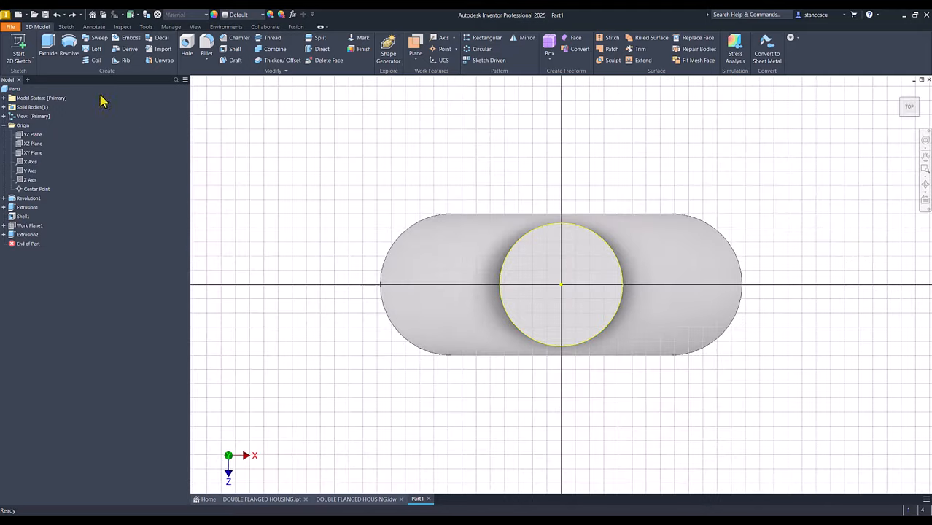
click(117, 47)
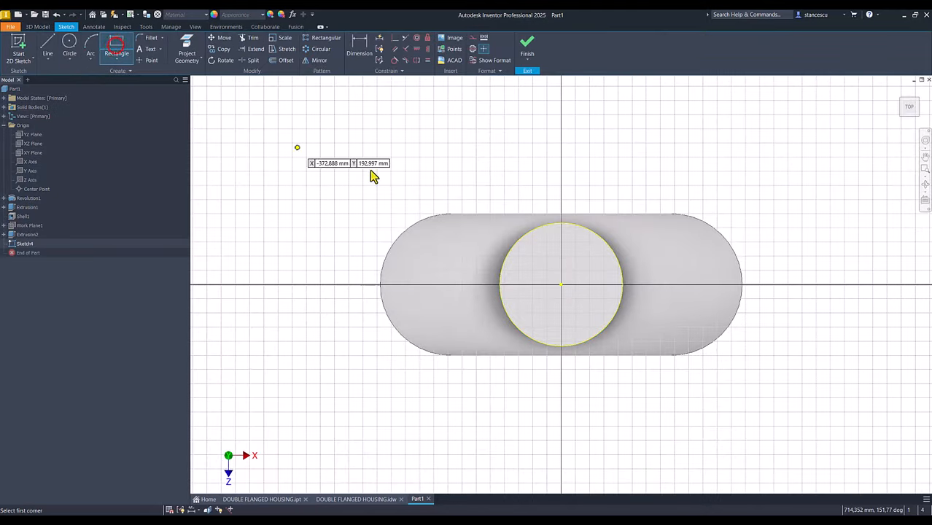
click(542, 196)
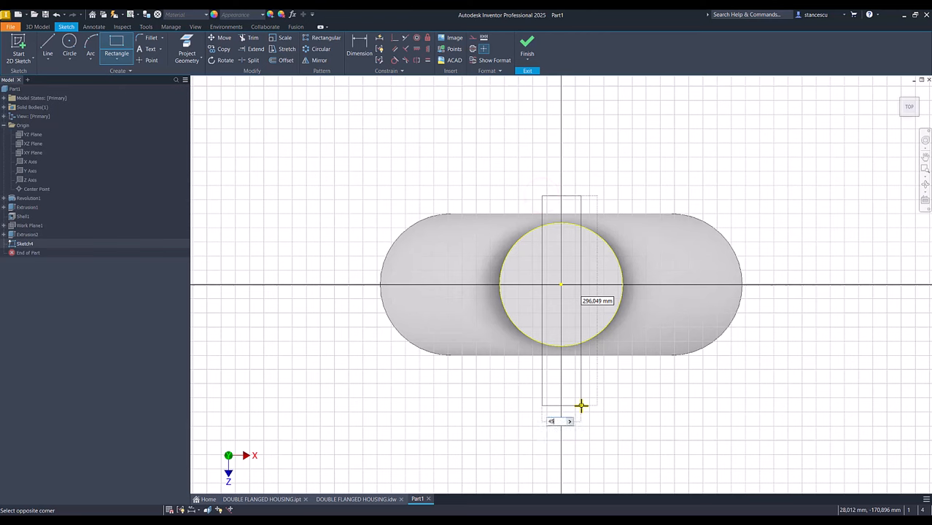
key(Tab)
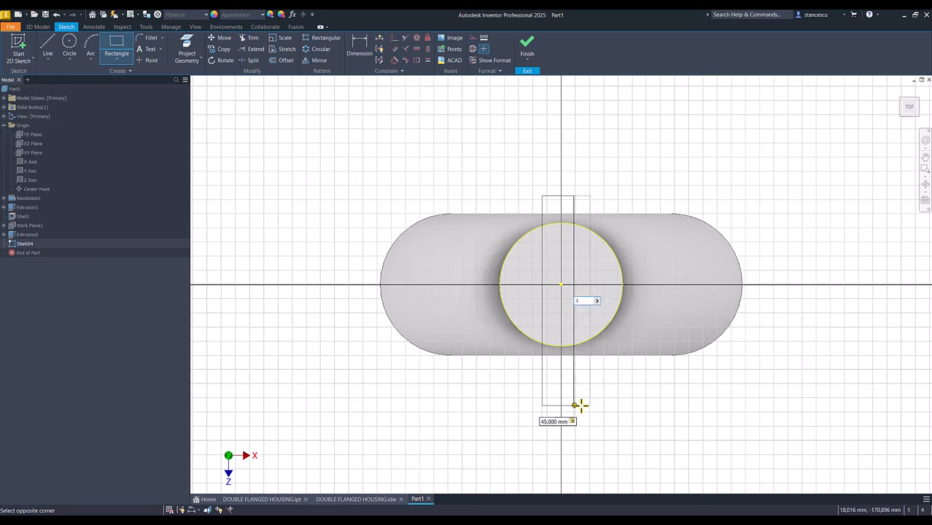
text(194)
key(Return)
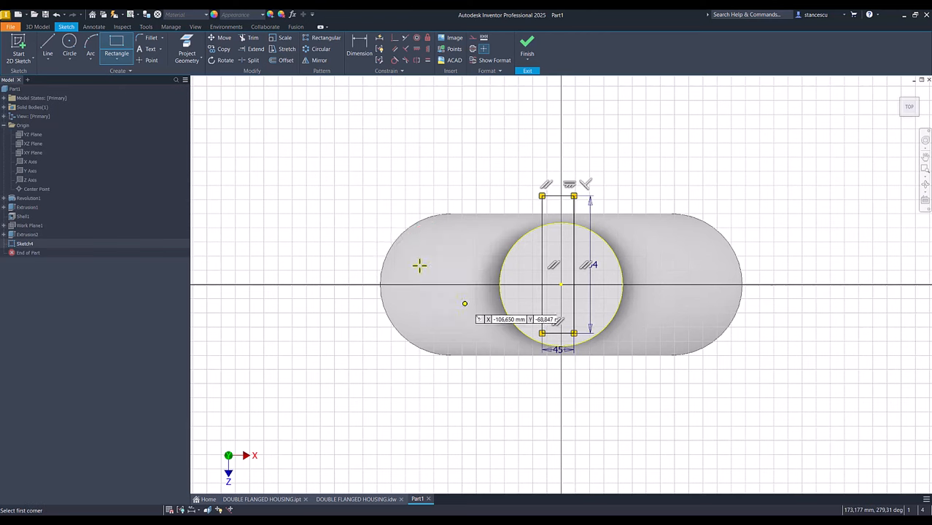
- Centre the rectangle on the origin with horizontal and vertical constraints from its side midpoints, and finish the sketch
click(416, 49)
click(575, 265)
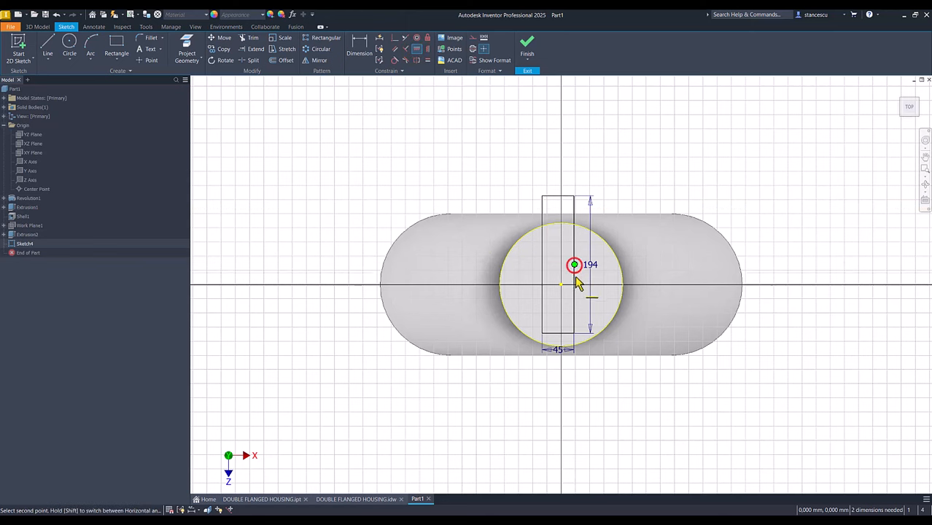
click(561, 284)
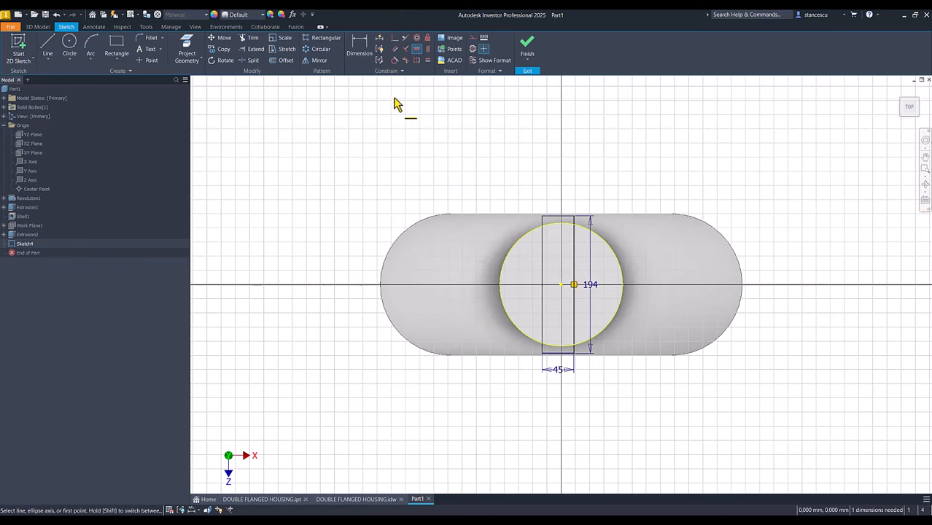
click(428, 50)
click(558, 217)
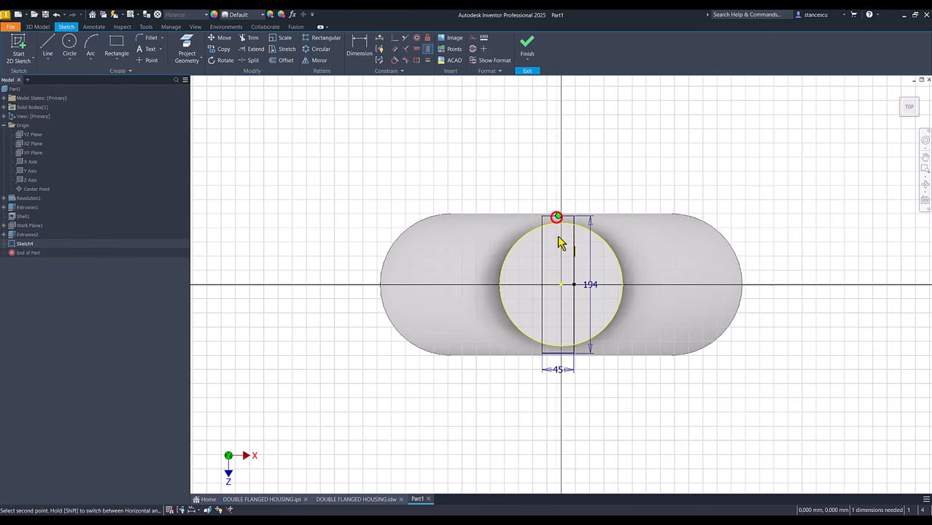
click(560, 285)
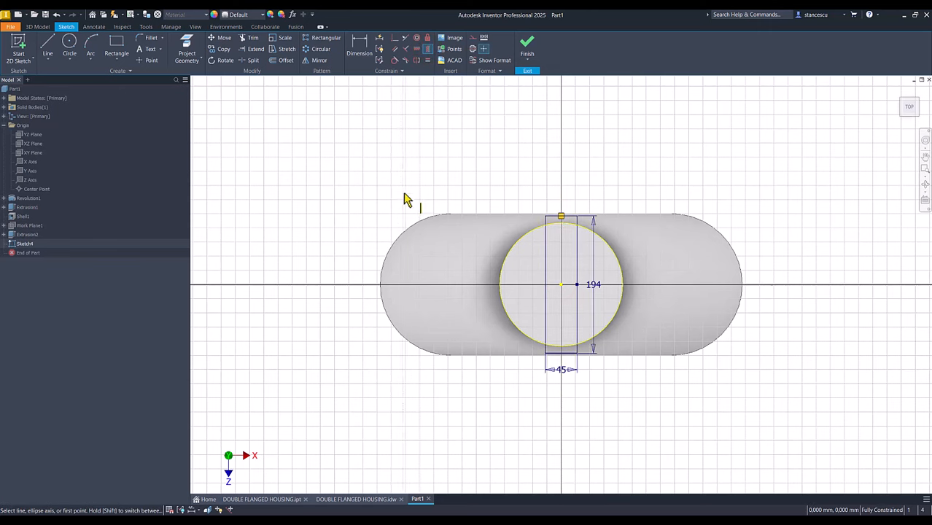
click(526, 48)
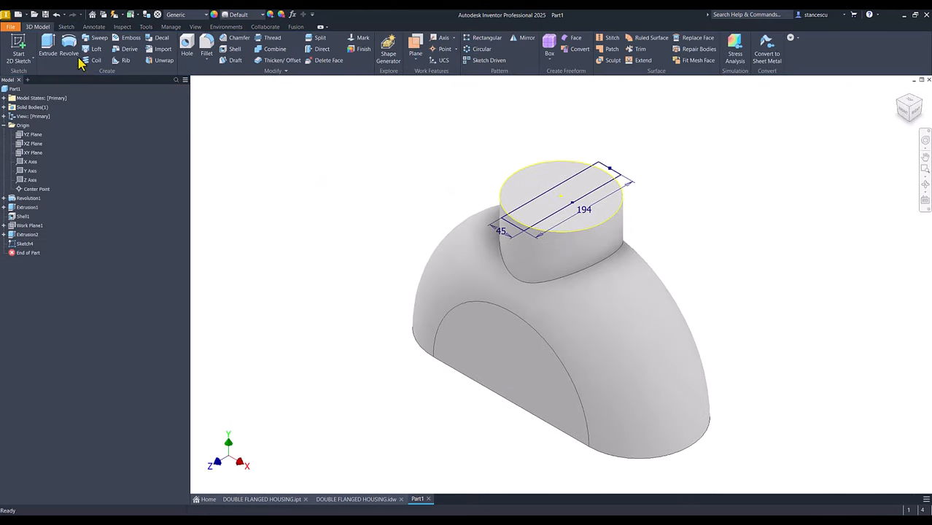
- Extrude all the rectangle's regions 22 mm downward, joined to the neck, to form its two side lugs
click(48, 45)
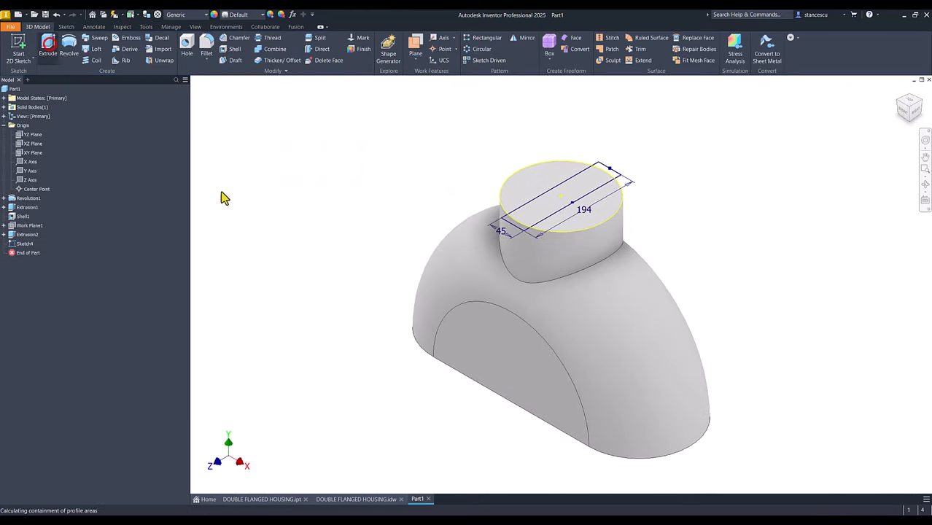
click(510, 228)
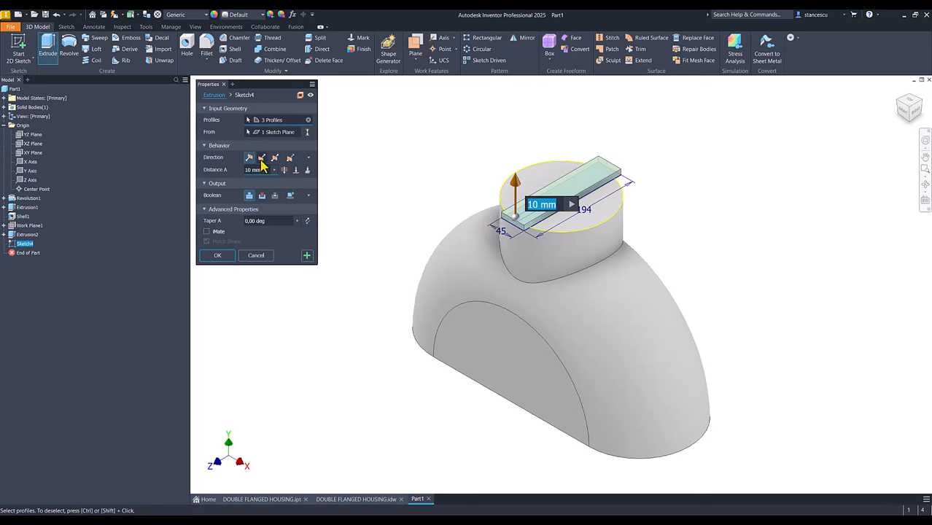
click(262, 158)
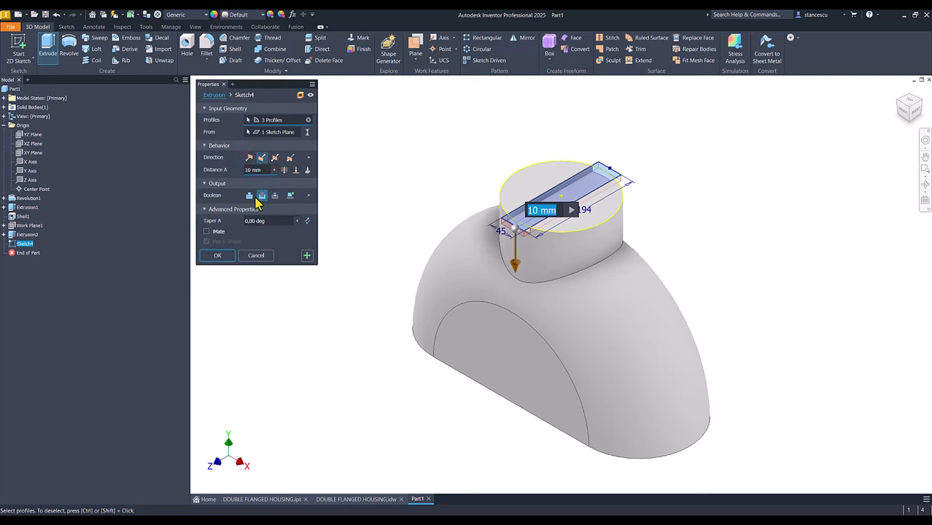
click(250, 196)
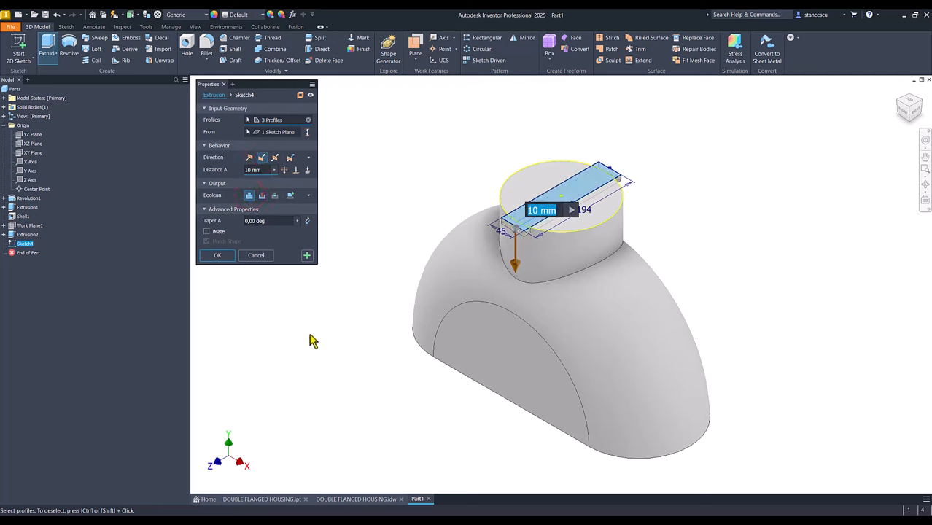
text(22)
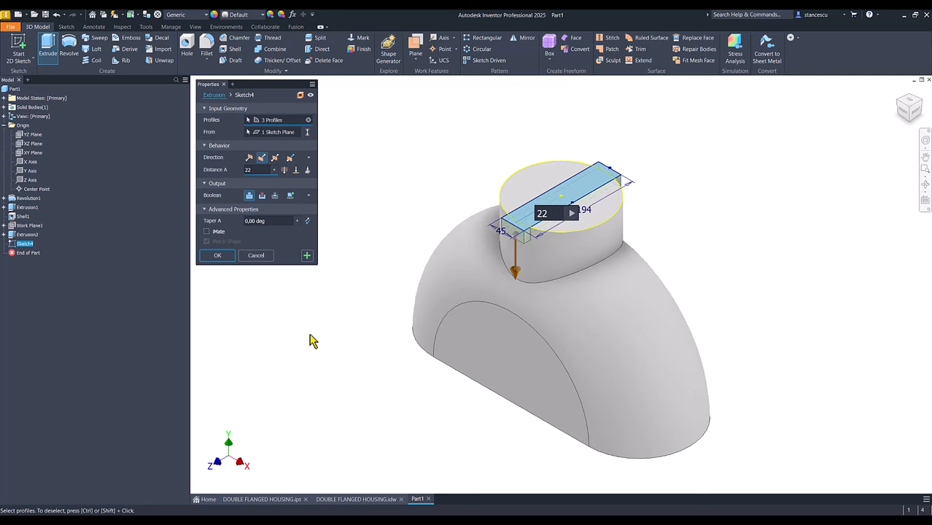
click(222, 255)
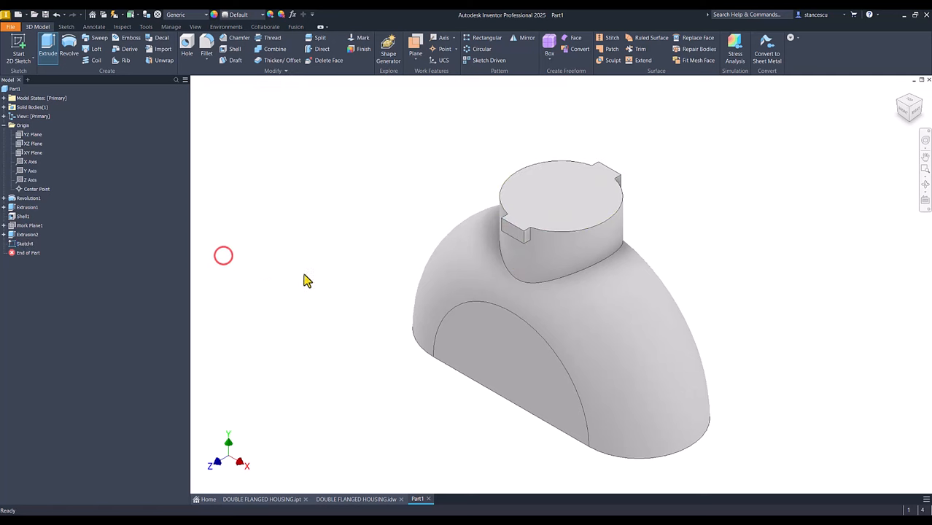
click(390, 179)
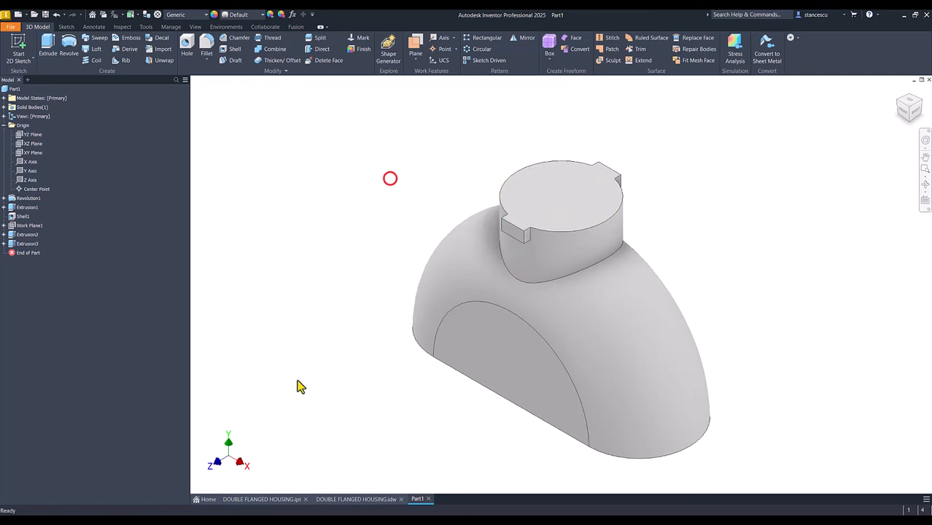
- Consult the drawing for the neck's bore, and place a 150 mm diameter hole concentric with the neck's round edge on its top face
click(356, 500)
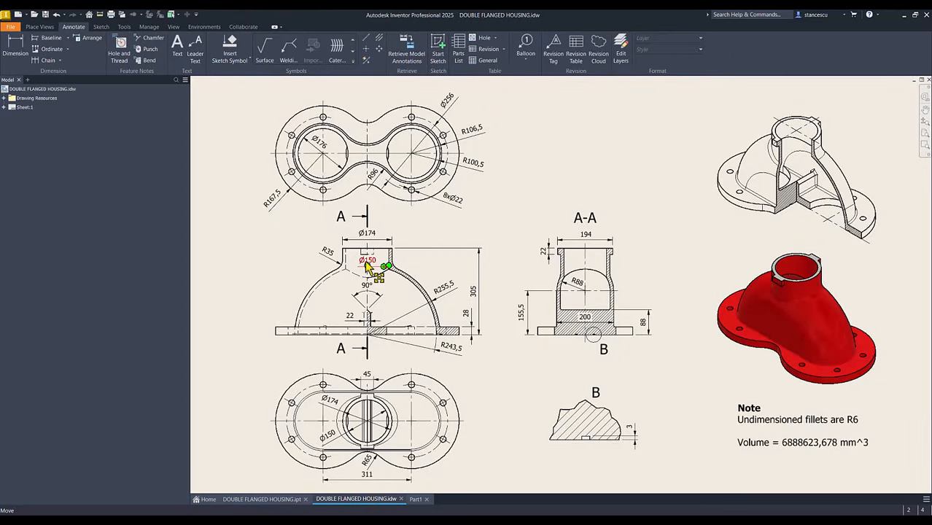
click(412, 500)
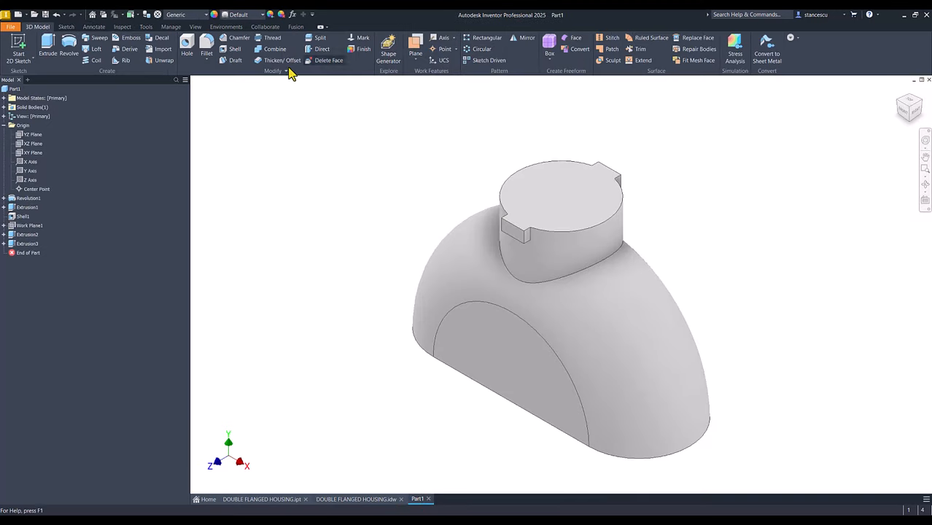
click(187, 45)
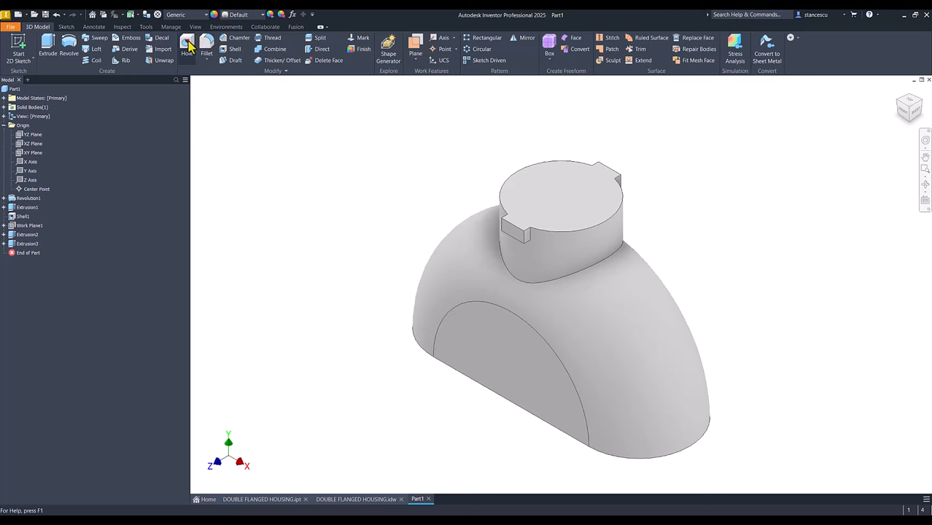
click(582, 190)
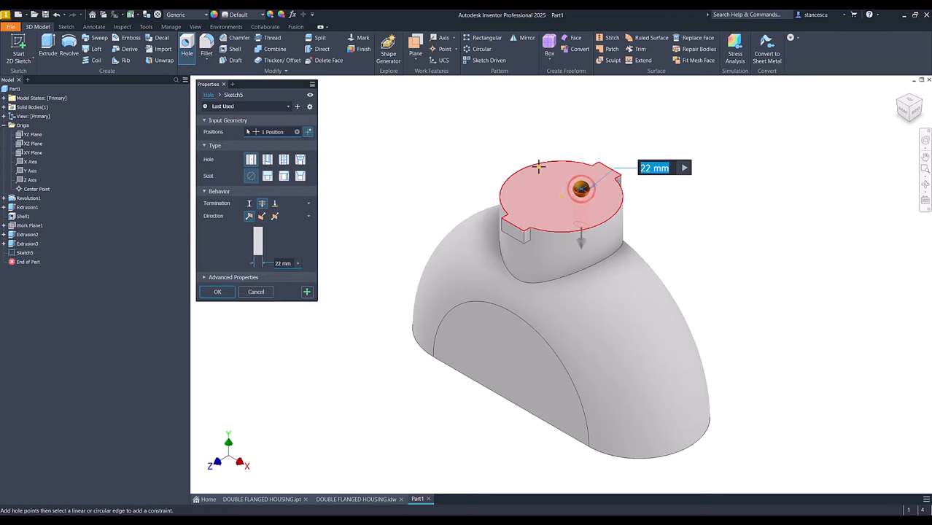
click(541, 167)
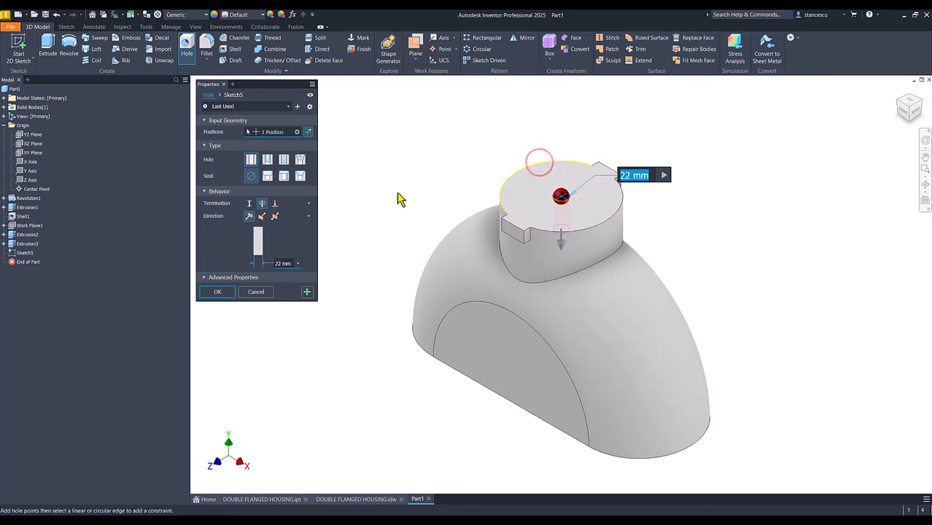
text(150)
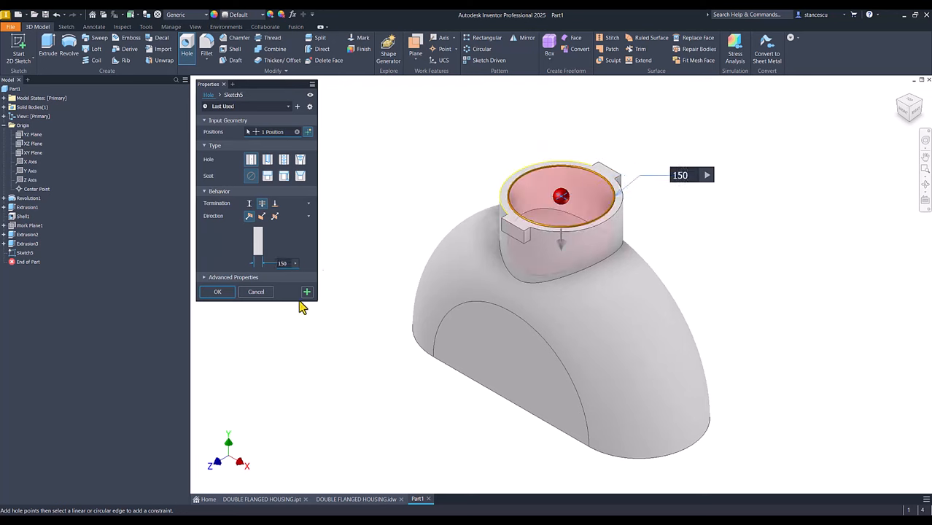
- Terminate the neck hole at the body's bottom rim face and create it
click(275, 204)
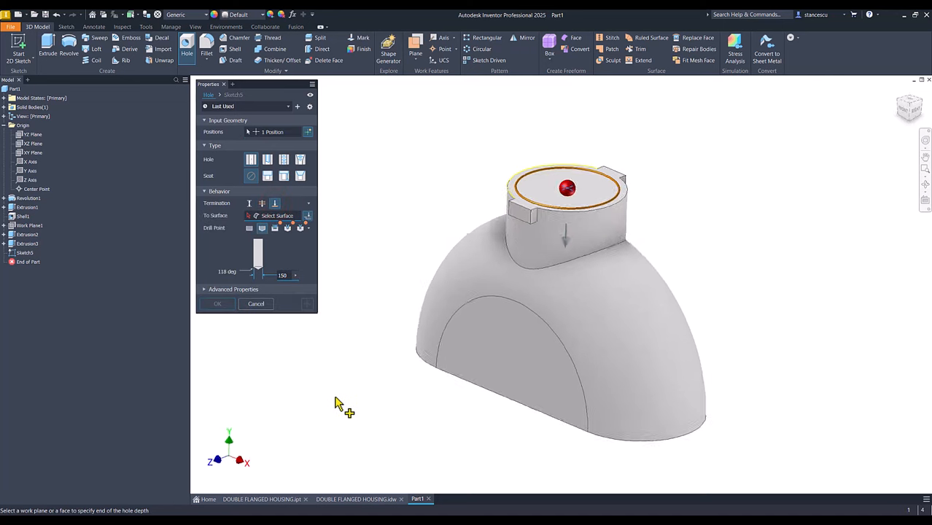
shift+middle_drag(335, 404, 378, 428)
scroll(385, 438, up, 6)
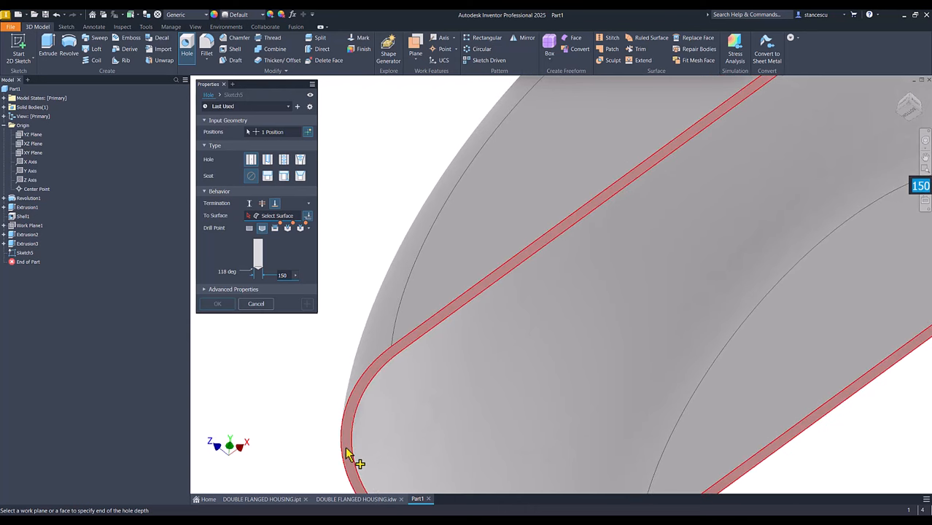
click(348, 453)
key(F5)
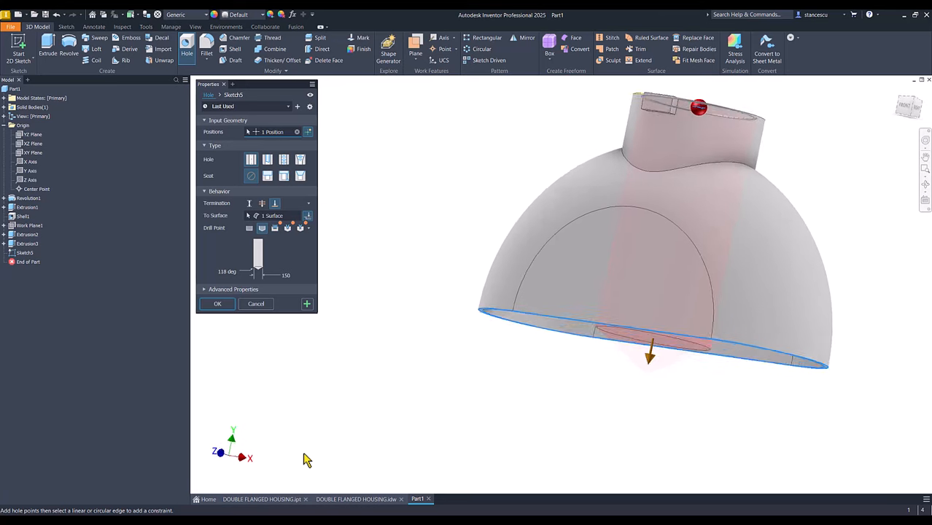
click(227, 305)
key(F6)
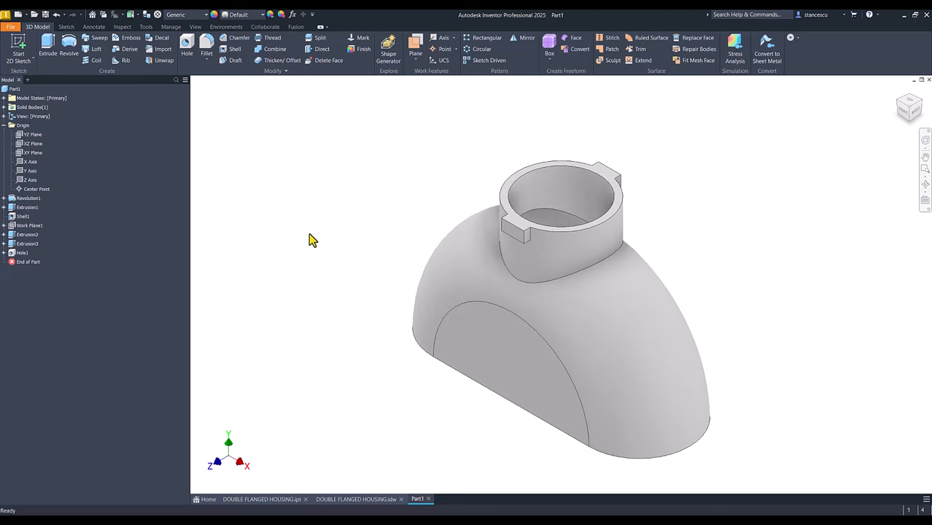
- Consult the drawing for the flange, start a sketch on the XZ plane, and project the body's two rounded end edges with the graphics sliced
click(340, 501)
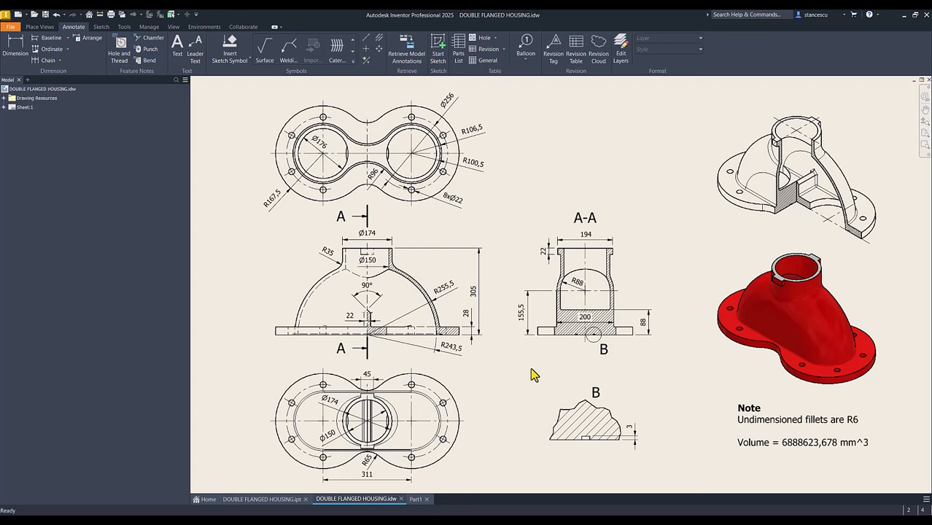
click(415, 499)
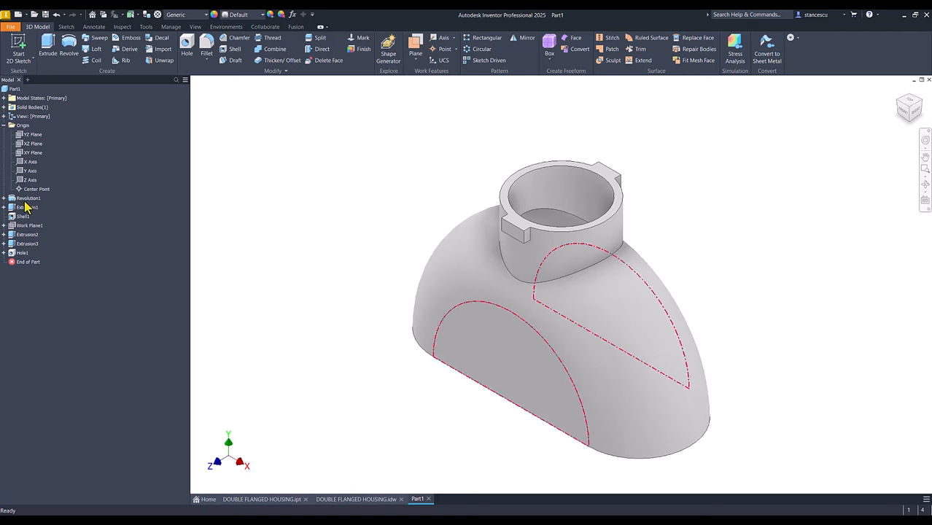
click(25, 146)
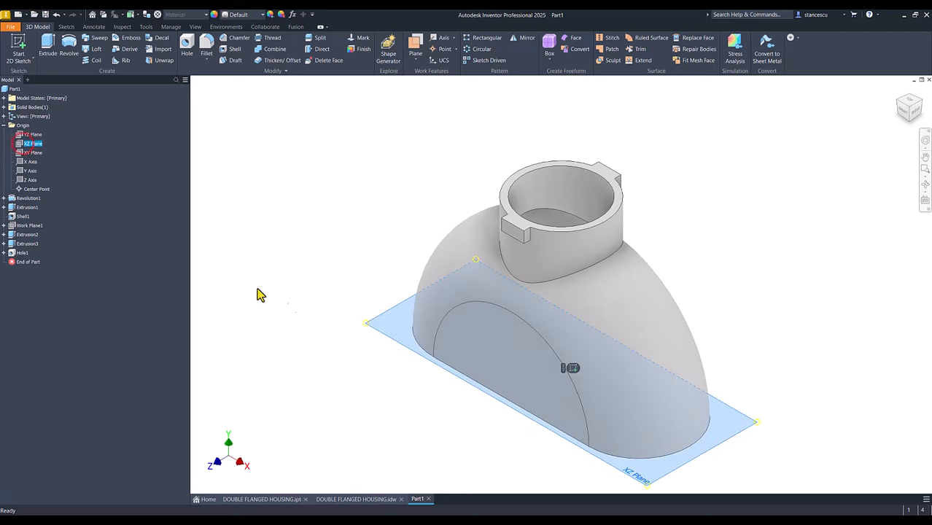
click(571, 368)
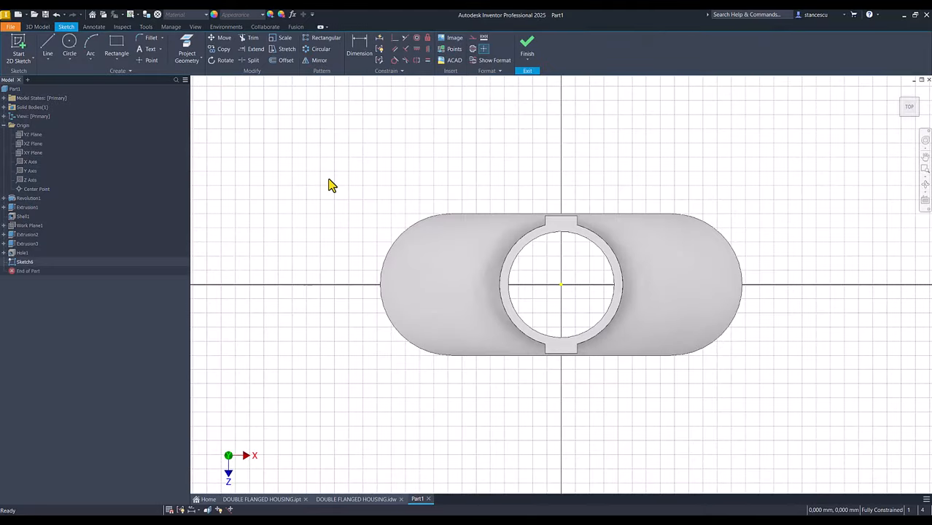
click(192, 49)
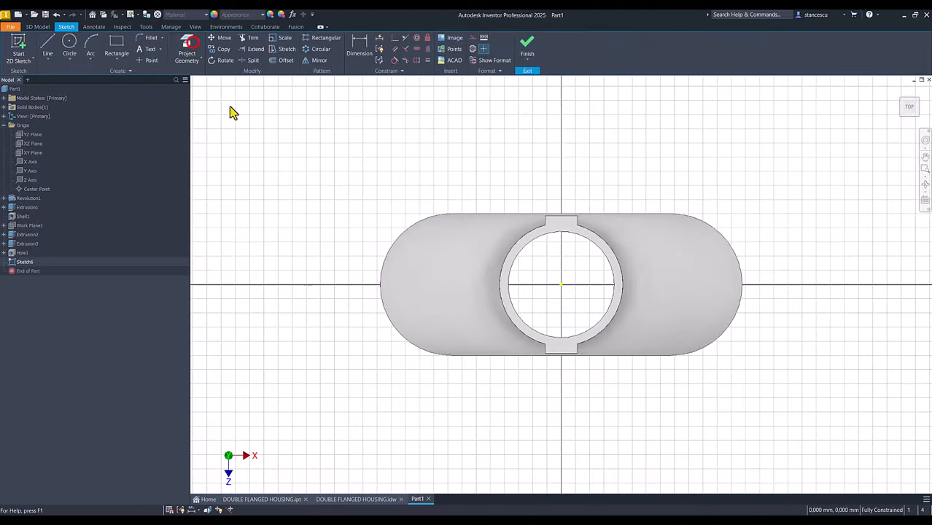
click(385, 262)
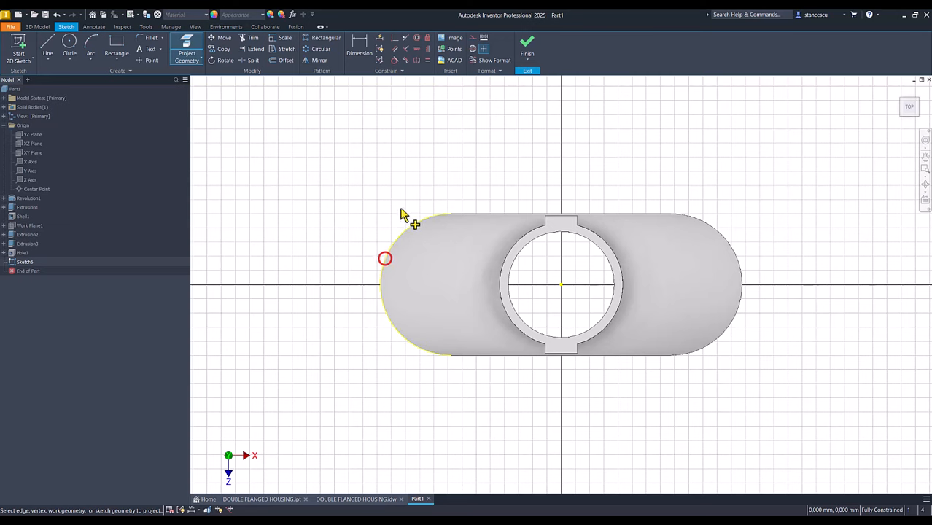
click(737, 255)
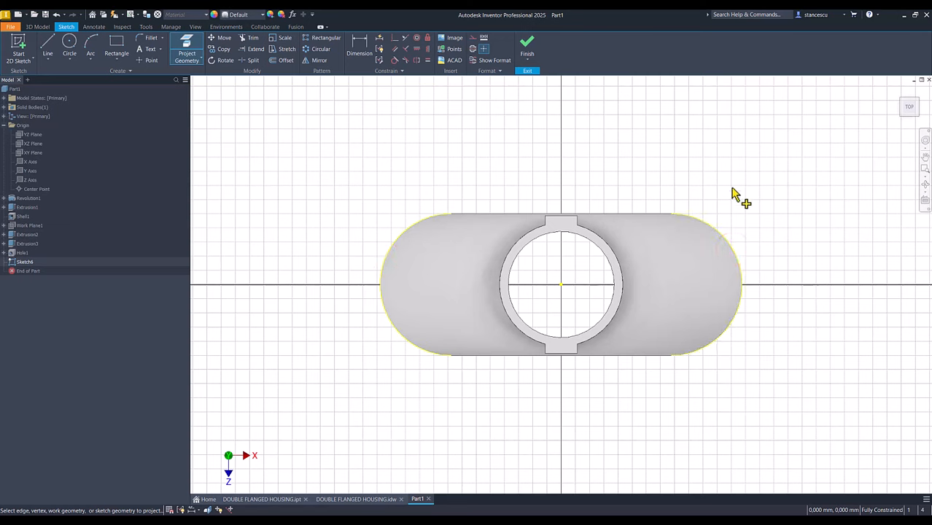
key(F7)
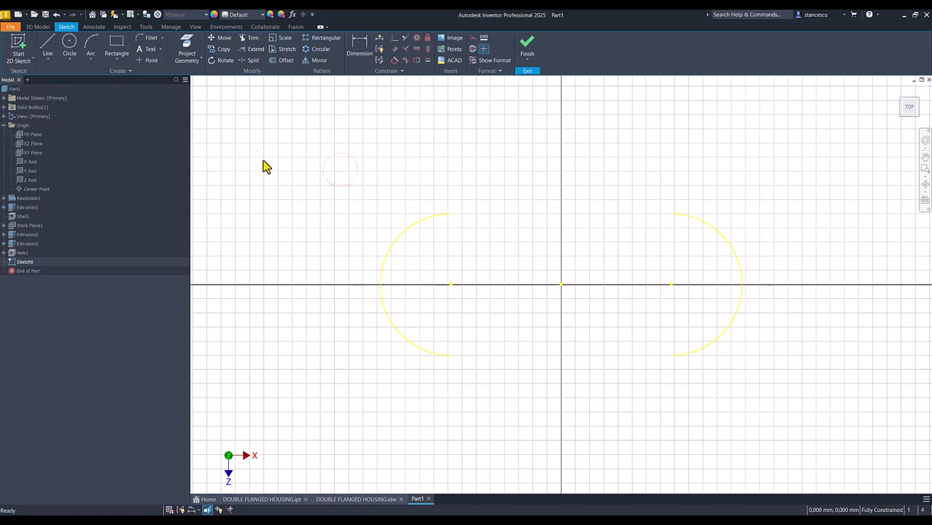
- Draw a circle of 167.5 mm radius centred on the first projected end arc's centre
click(69, 43)
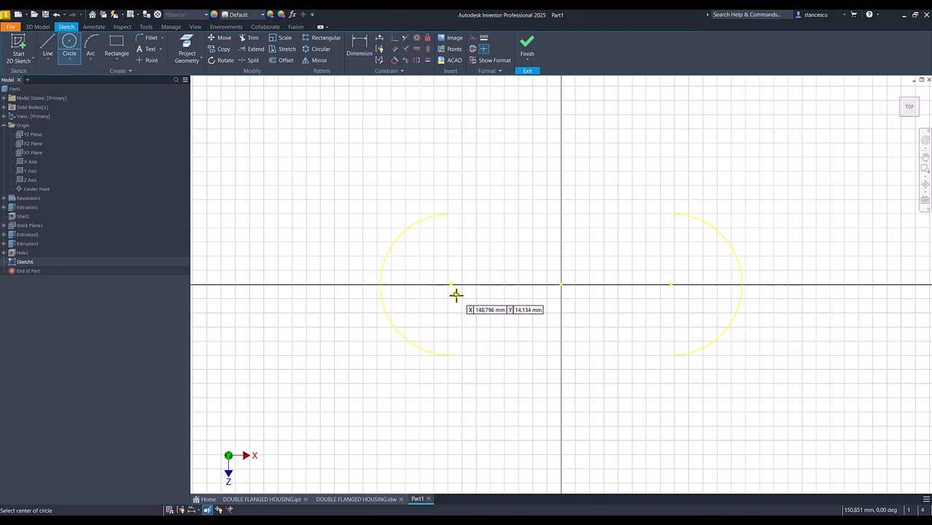
click(452, 285)
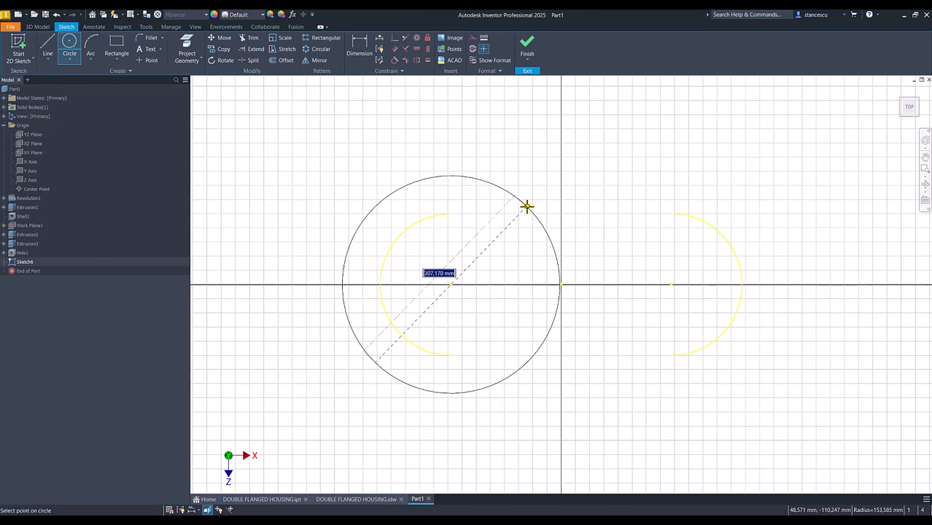
right_click(527, 207)
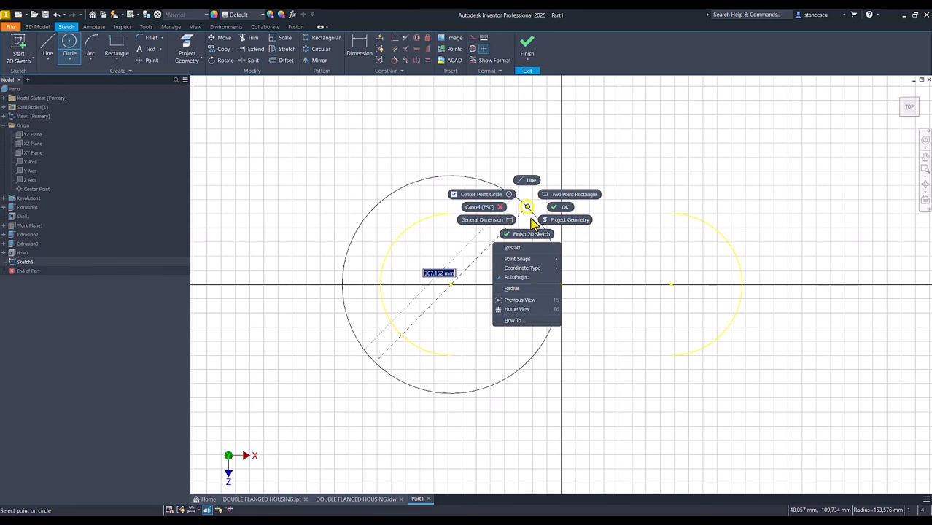
click(517, 291)
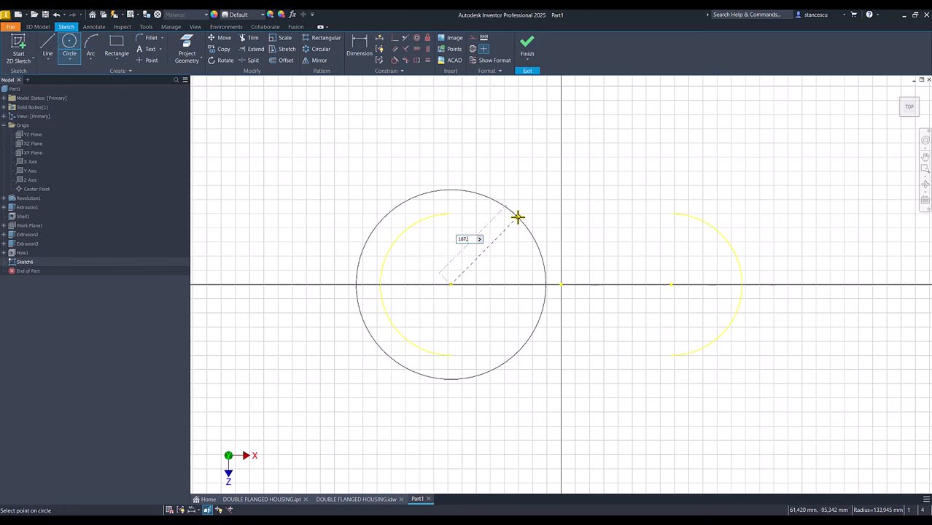
key(Return)
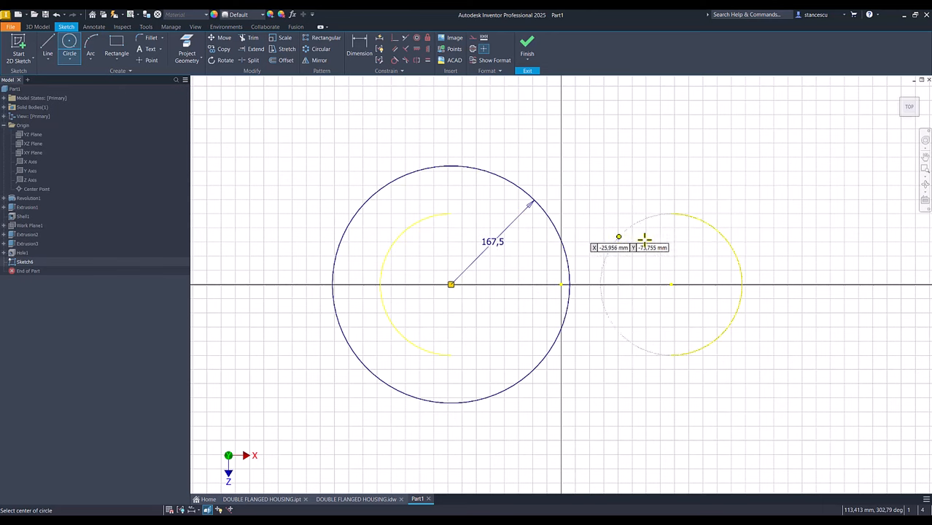
- Draw a second circle centred on the other projected arc's centre and make it equal to the 167.5 mm radius circle
click(671, 284)
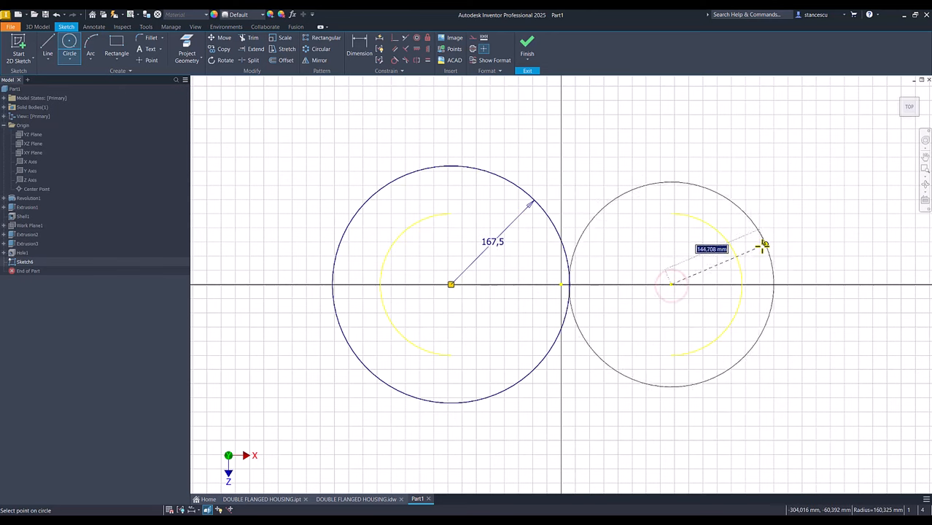
click(762, 246)
key(Escape)
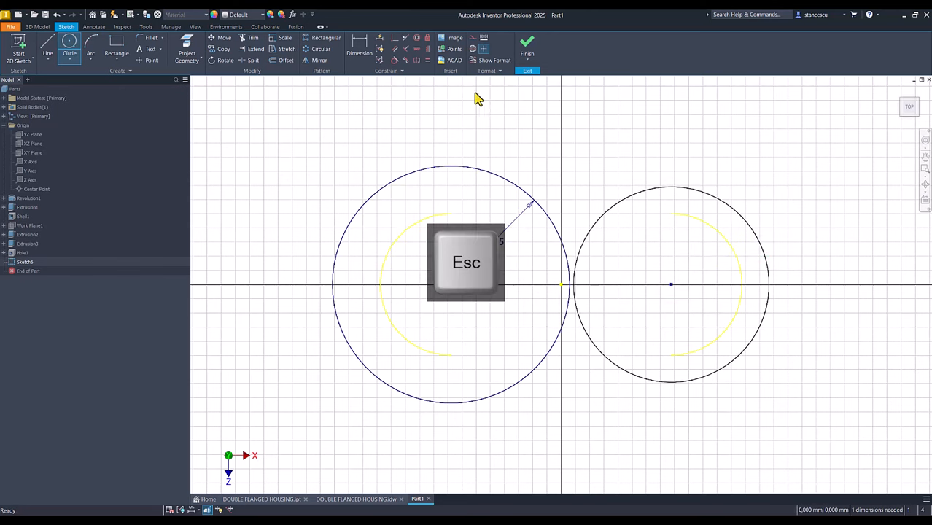
click(428, 60)
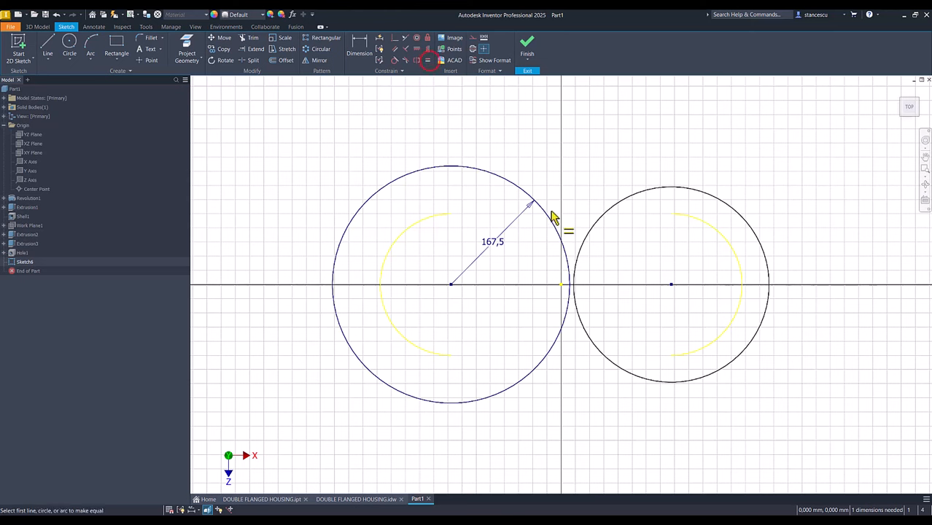
click(608, 211)
click(514, 185)
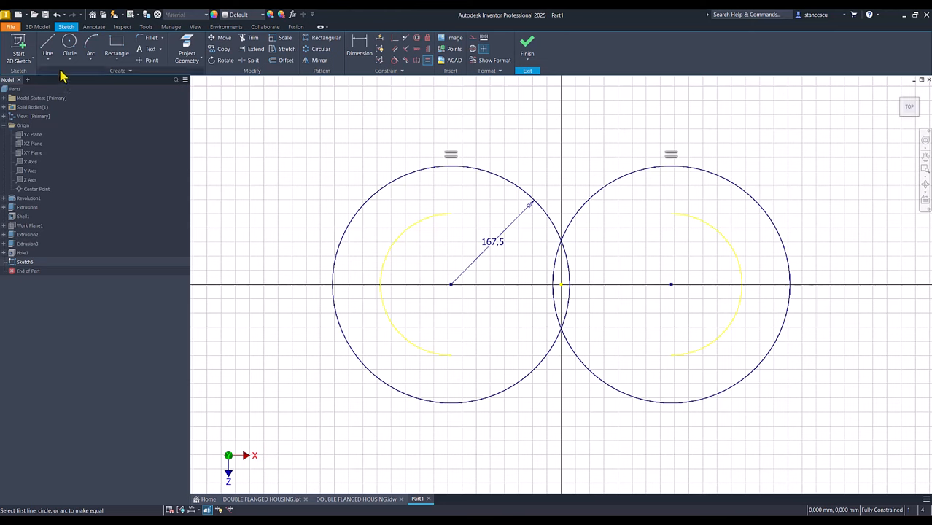
- Draw a three-point arc of about 132 mm radius, curving inward, to bridge the upper sides of the two circles
click(90, 45)
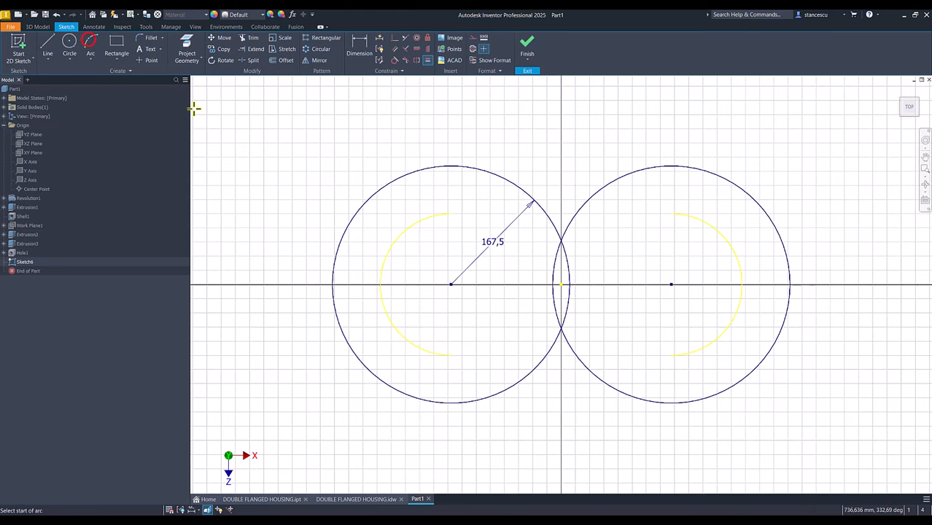
click(511, 184)
click(612, 182)
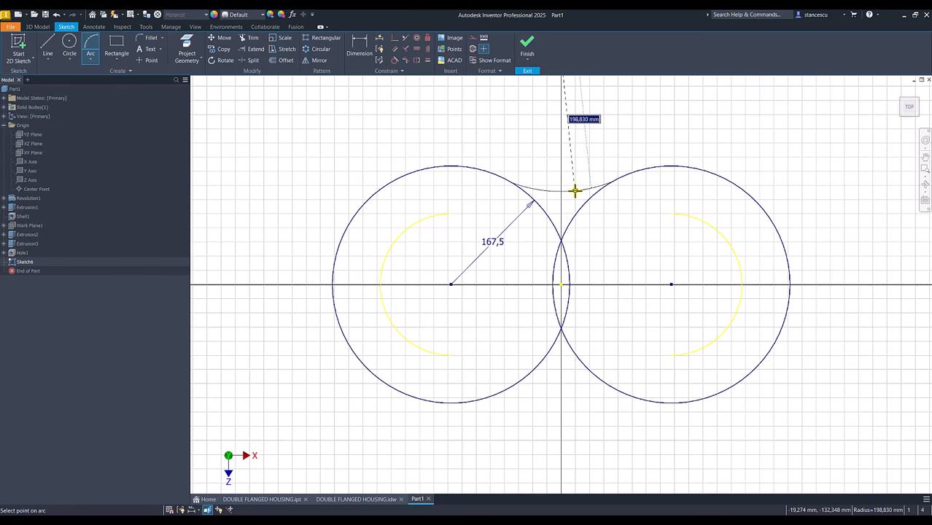
key(Return)
key(Escape)
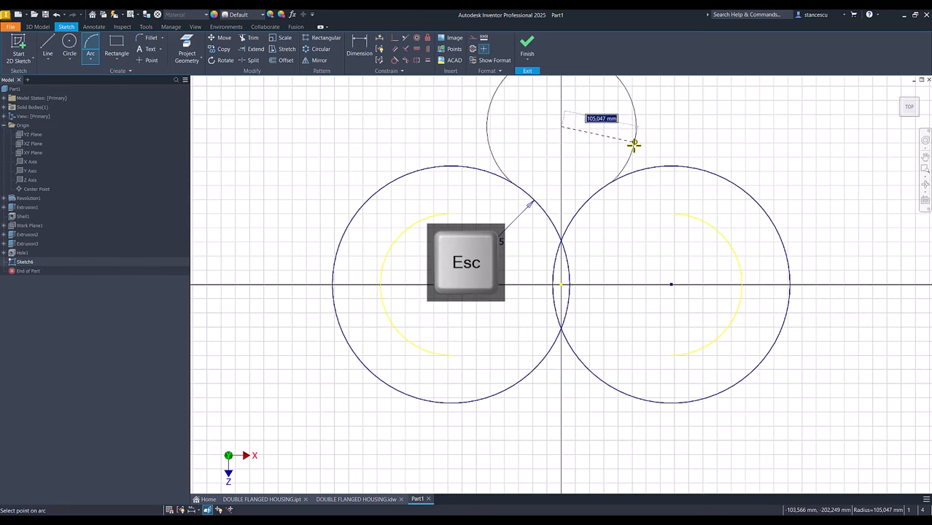
click(567, 196)
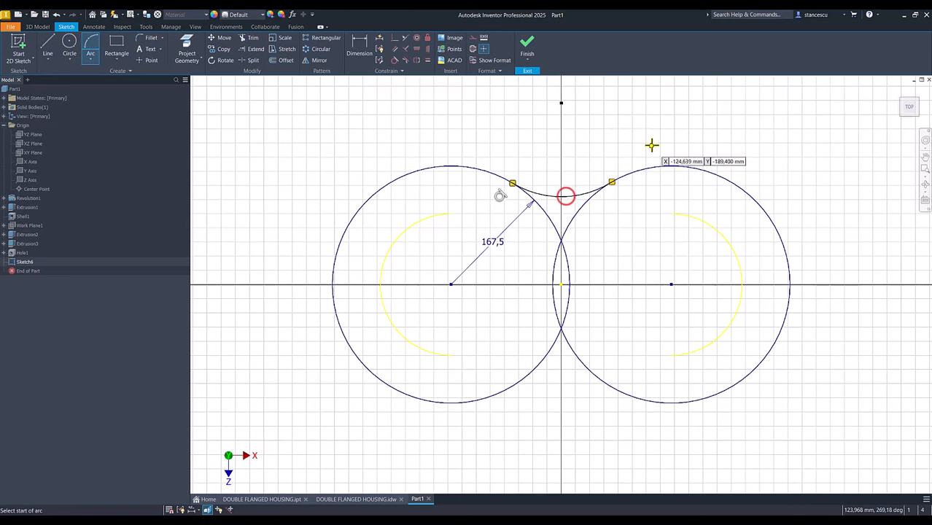
- Dimension the bridging arc's radius as 65 mm
click(356, 53)
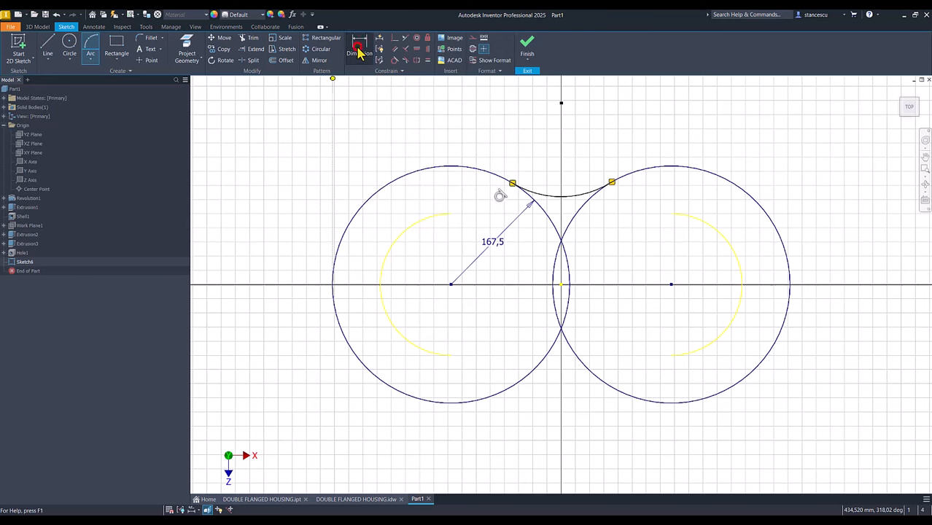
click(546, 194)
click(537, 168)
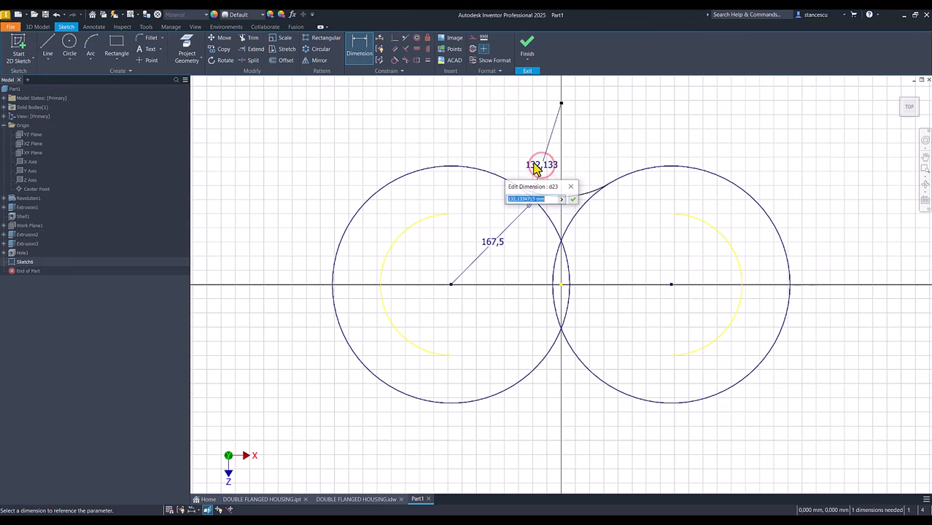
text(65)
key(Return)
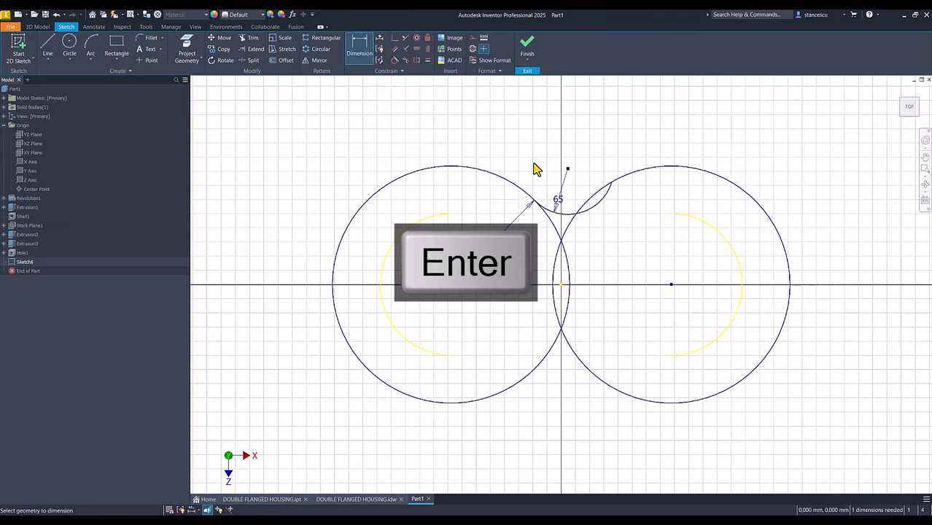
- Make the 65 mm bridging arc tangent to the second 167.5 mm radius circle
click(395, 61)
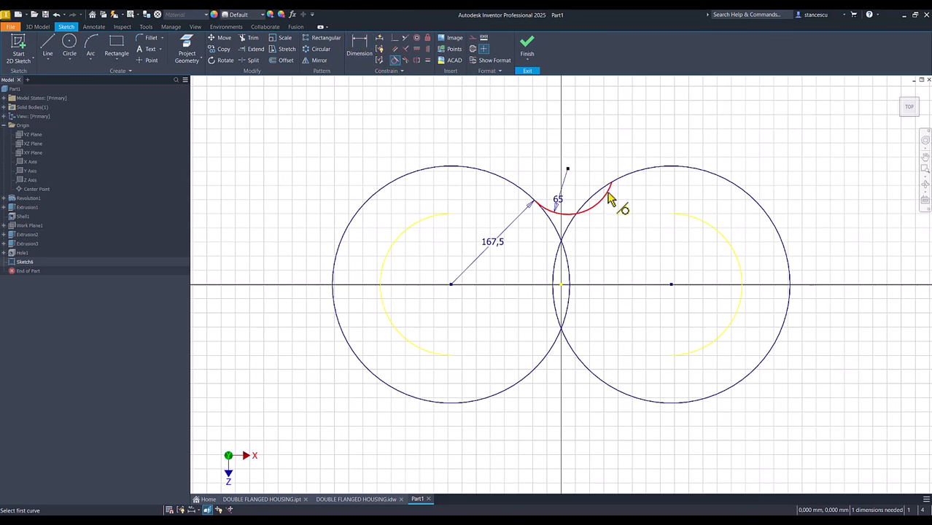
click(608, 196)
click(626, 183)
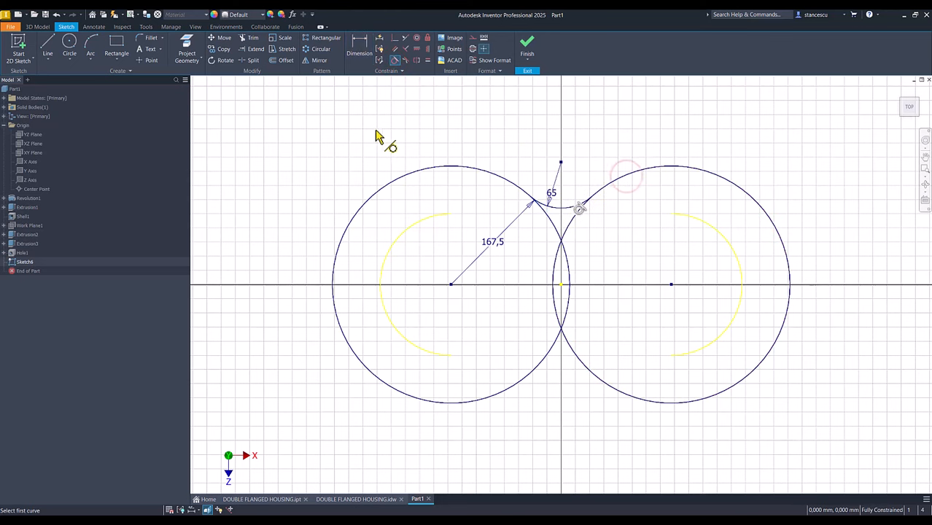
key(Escape)
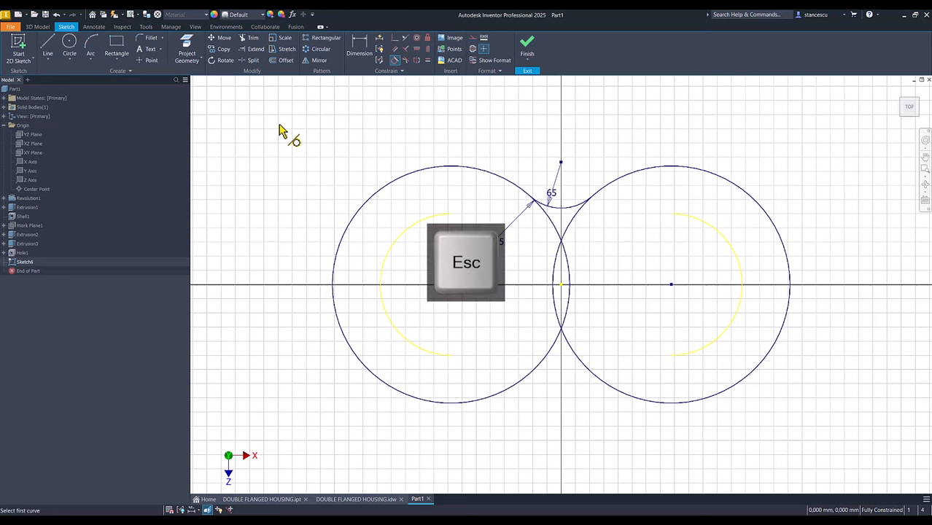
- Draw a straight line joining the centres of the two 167.5 mm radius circles
click(46, 49)
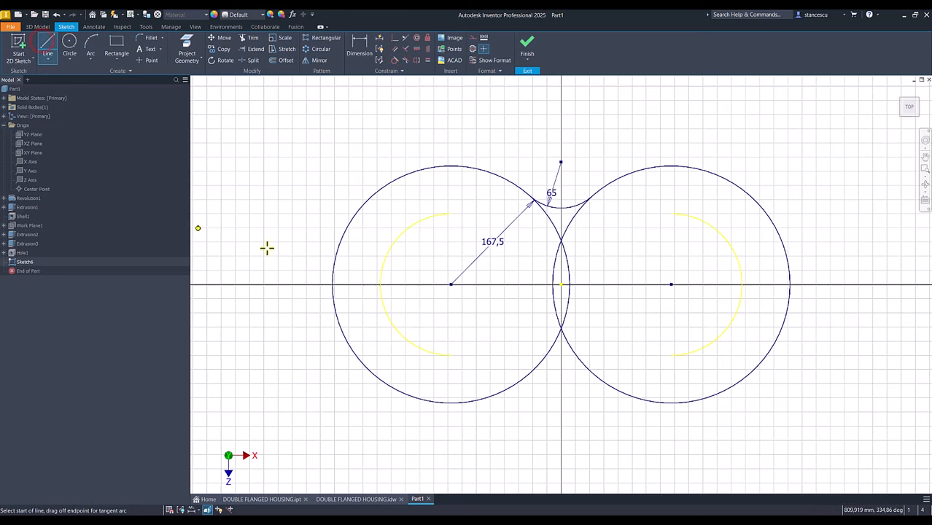
click(451, 284)
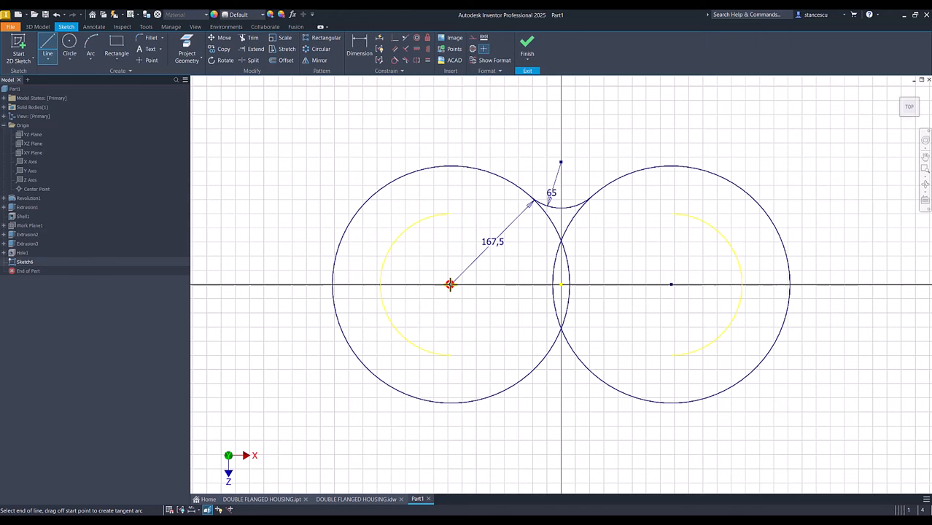
click(671, 284)
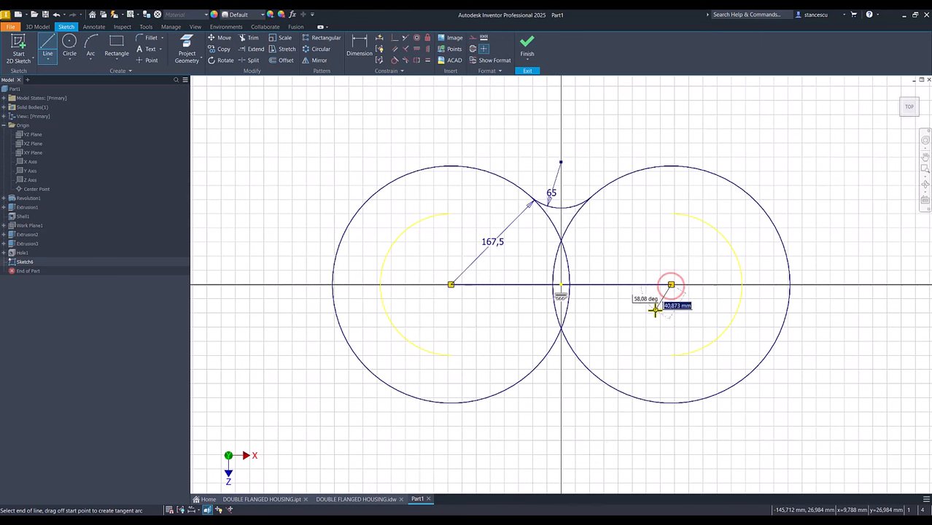
key(Escape)
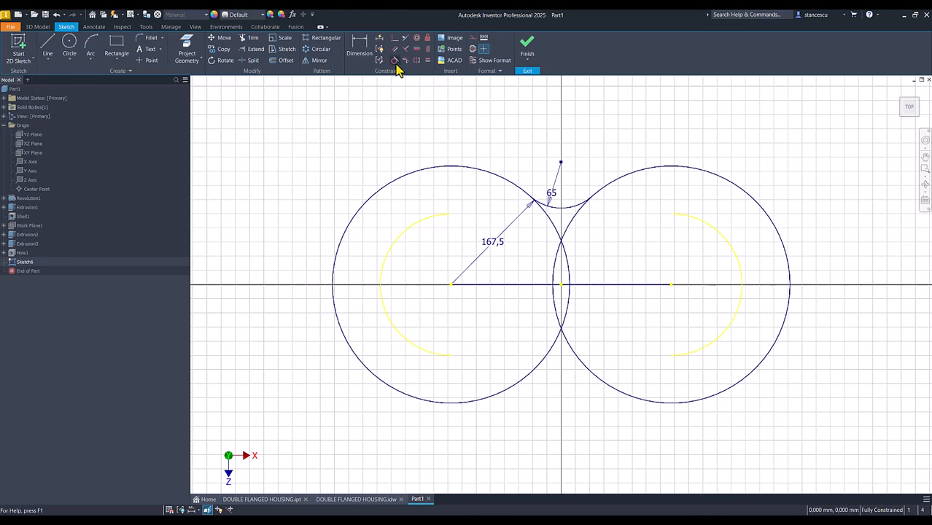
- Mirror the 65 mm bridging arc about the line joining the two circle centres
click(320, 59)
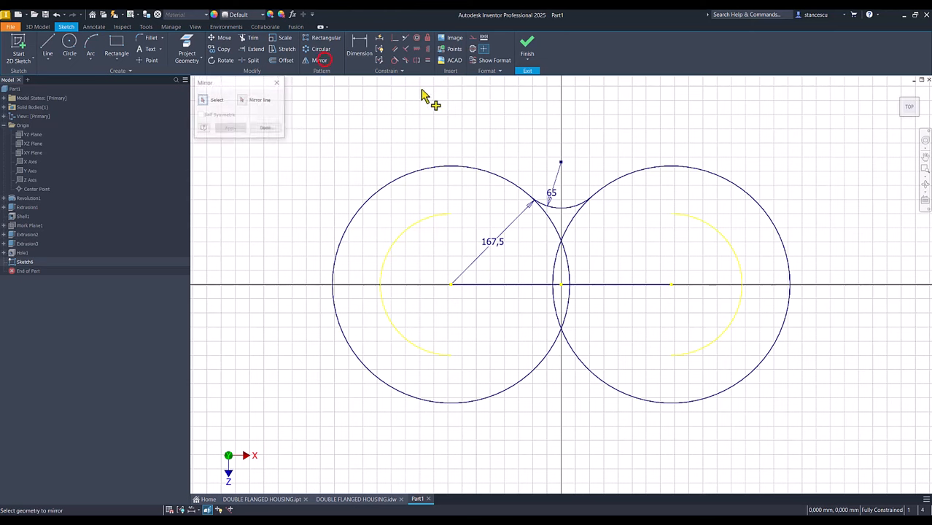
click(574, 209)
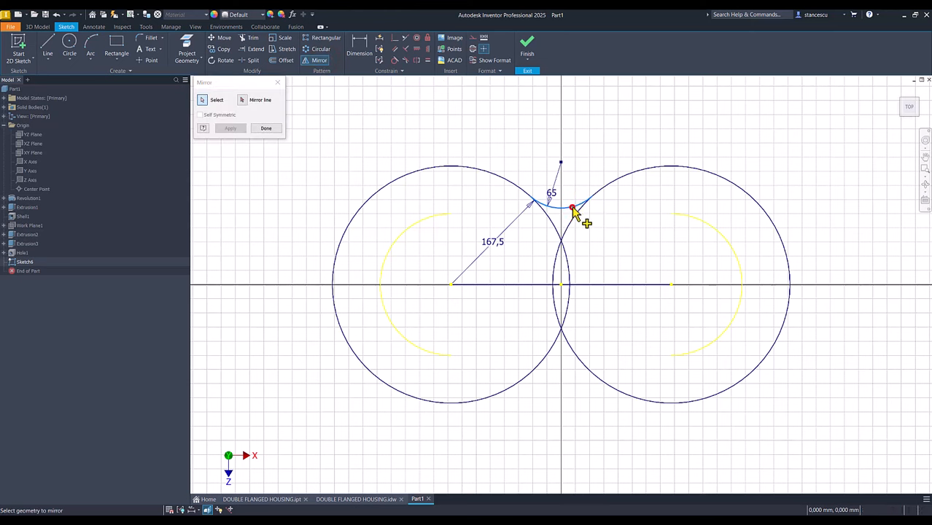
click(242, 100)
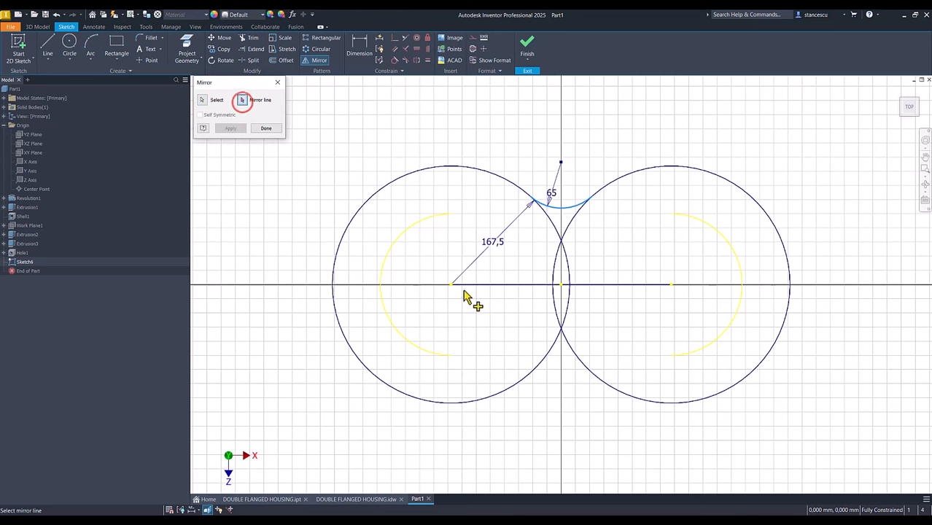
click(481, 285)
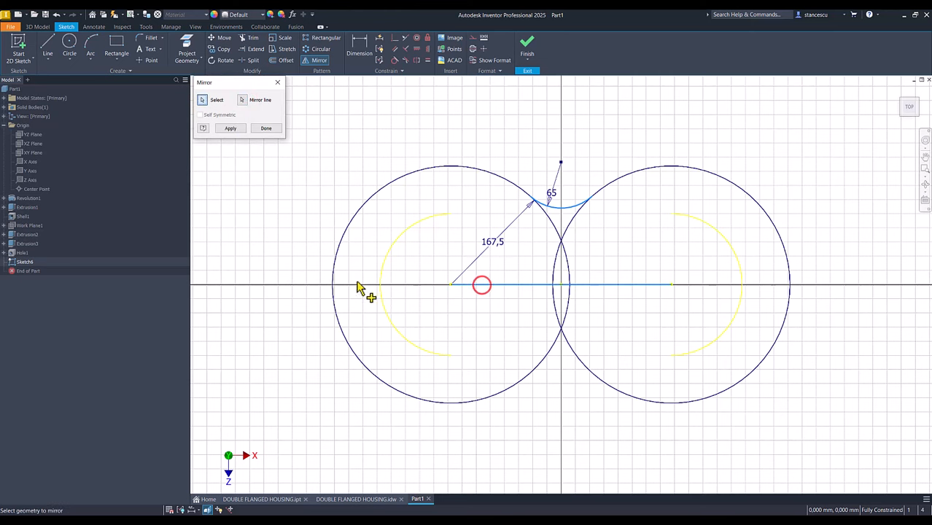
click(235, 129)
click(268, 129)
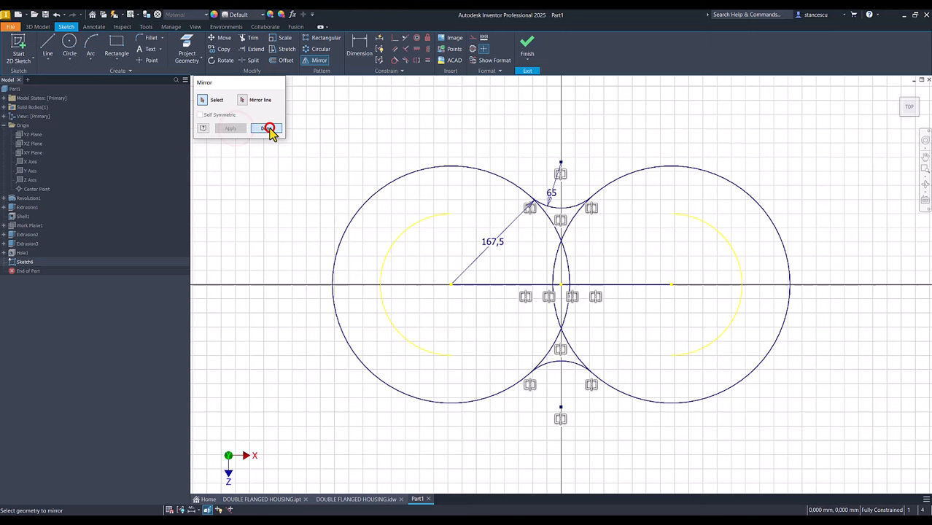
click(306, 157)
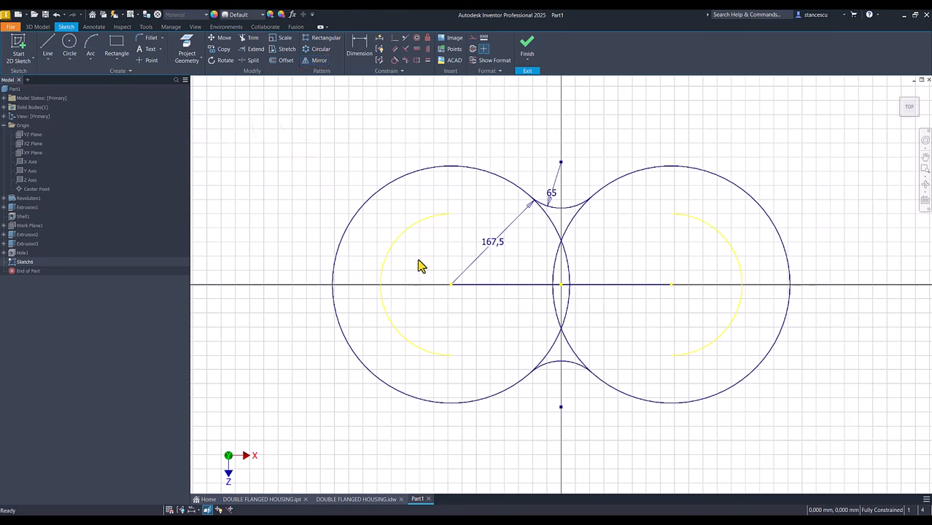
- Convert the line joining the two circle centres to construction geometry
drag(529, 263, 511, 310)
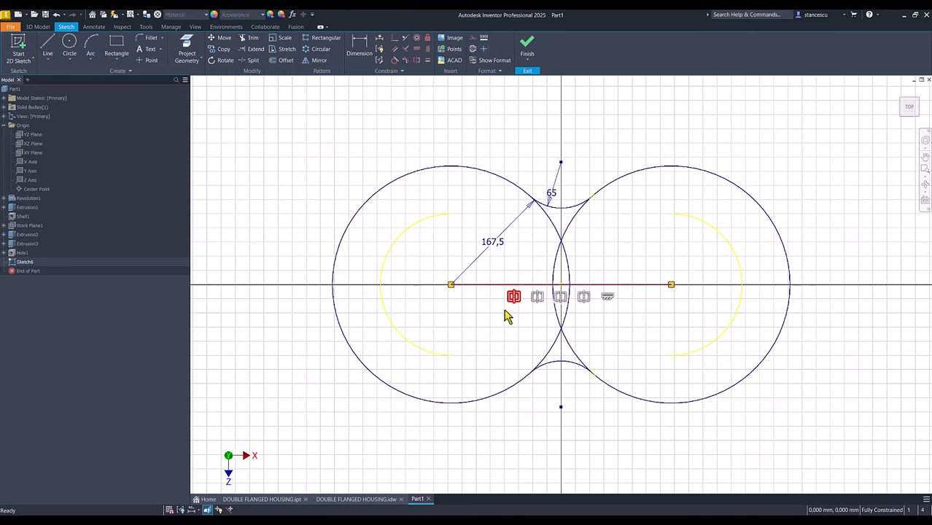
right_click(508, 316)
click(530, 324)
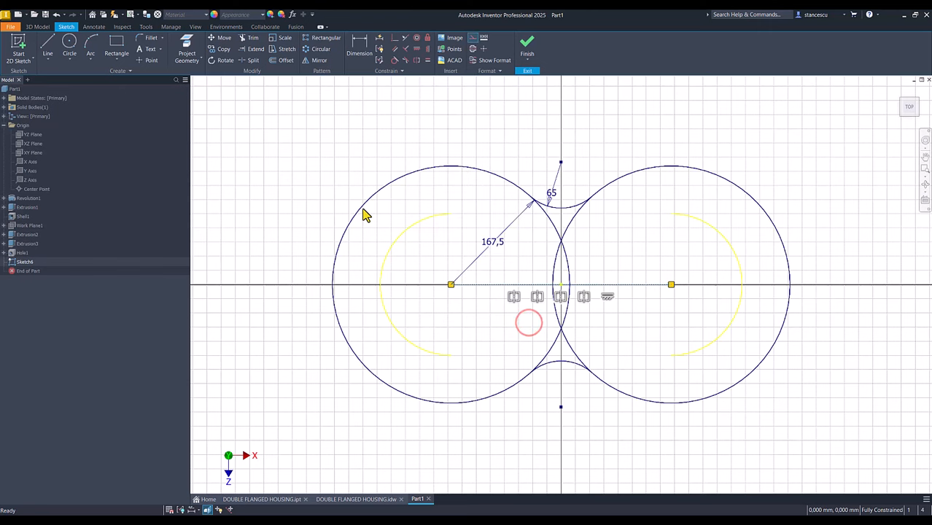
- Trim the overlapping inner portions of both large circles to leave one continuous flange outline, and finish the sketch
click(249, 38)
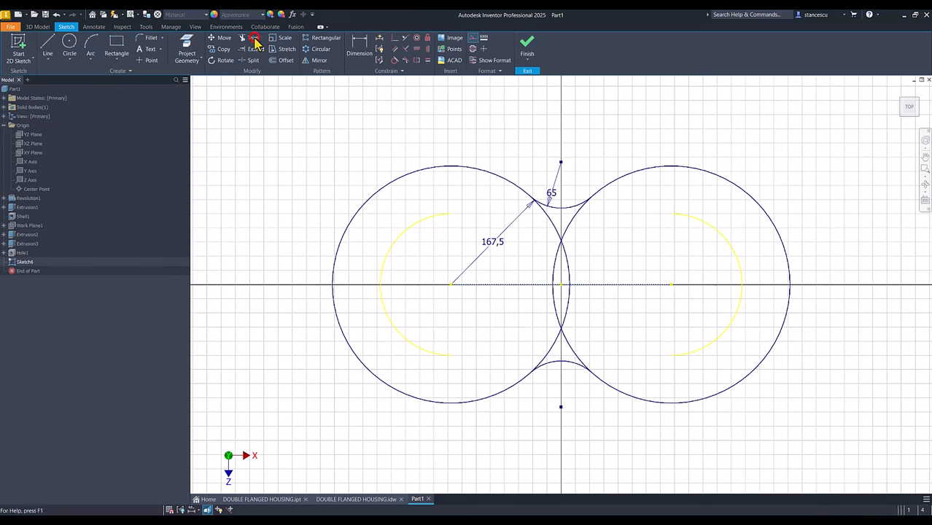
click(555, 225)
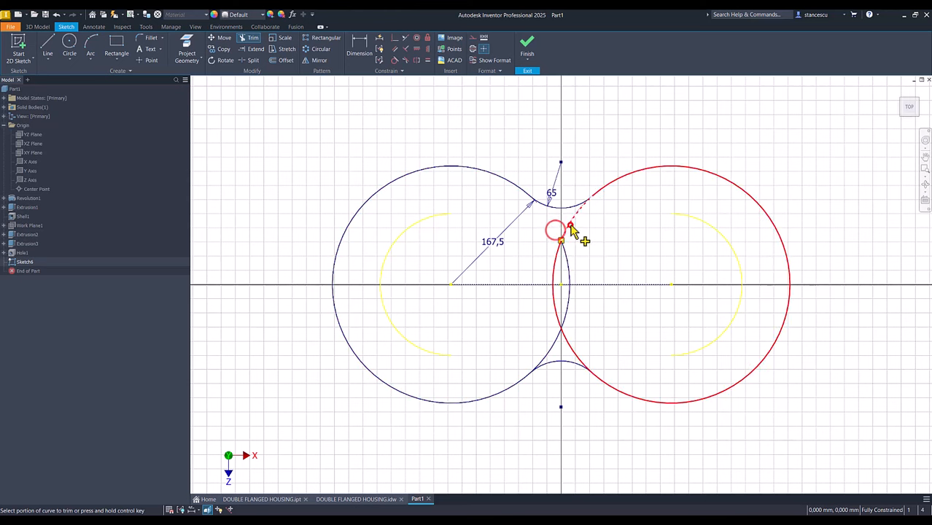
click(568, 225)
click(566, 255)
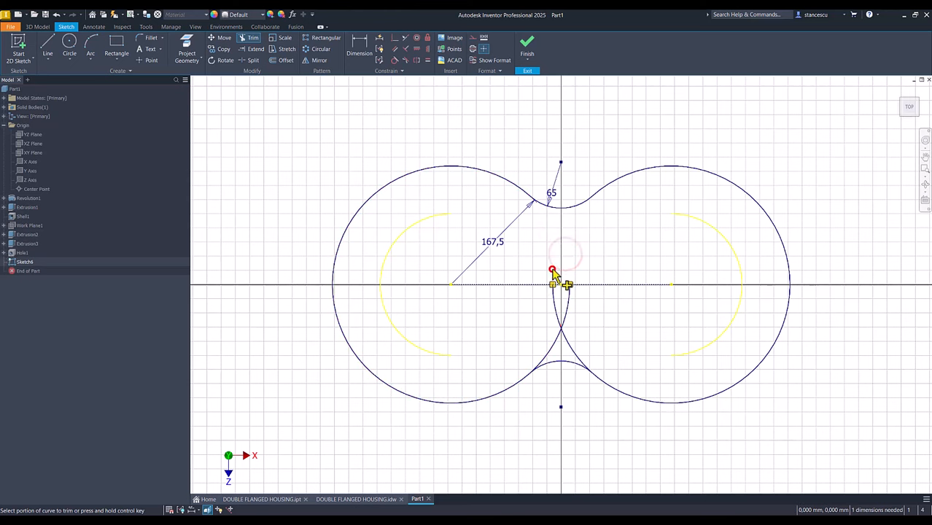
click(553, 267)
click(554, 296)
click(571, 298)
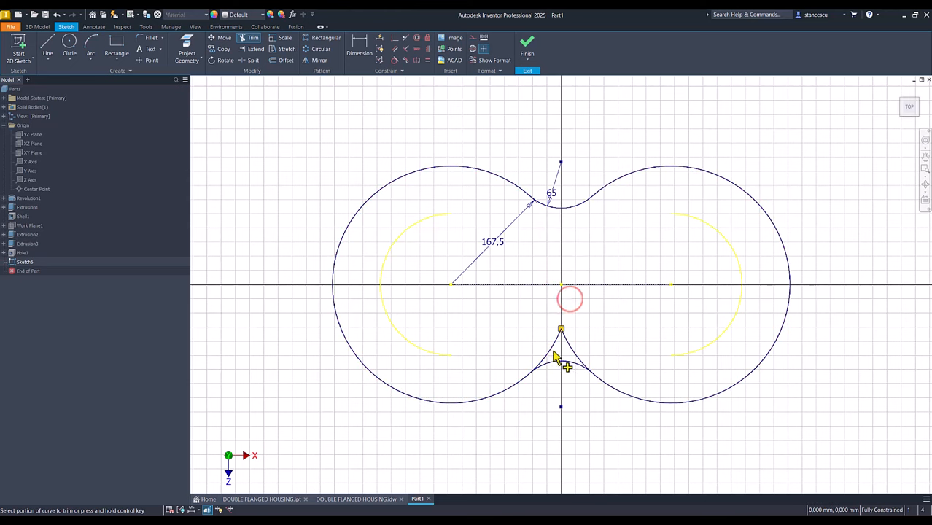
click(553, 352)
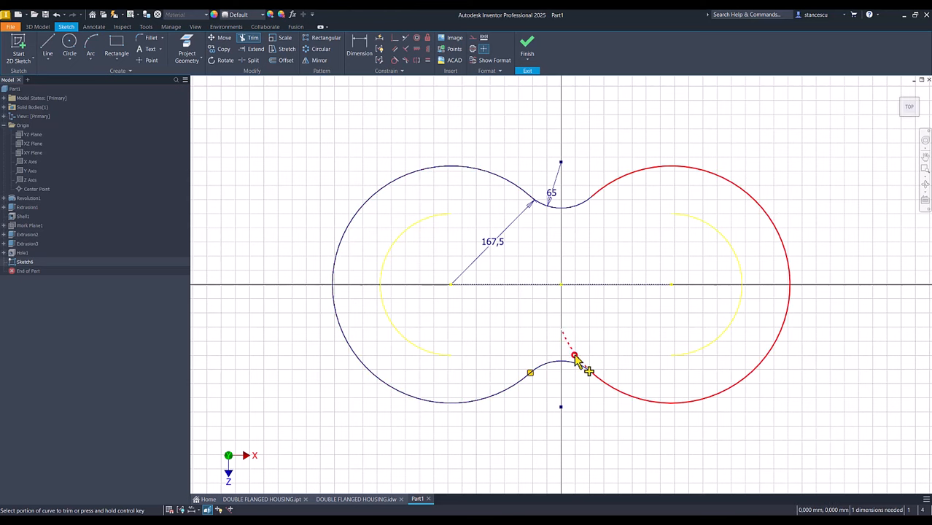
click(572, 358)
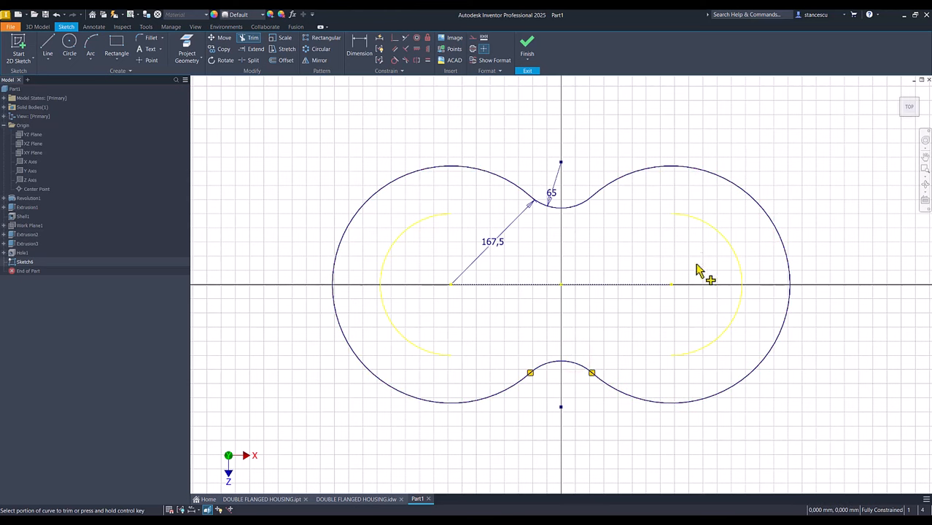
click(281, 192)
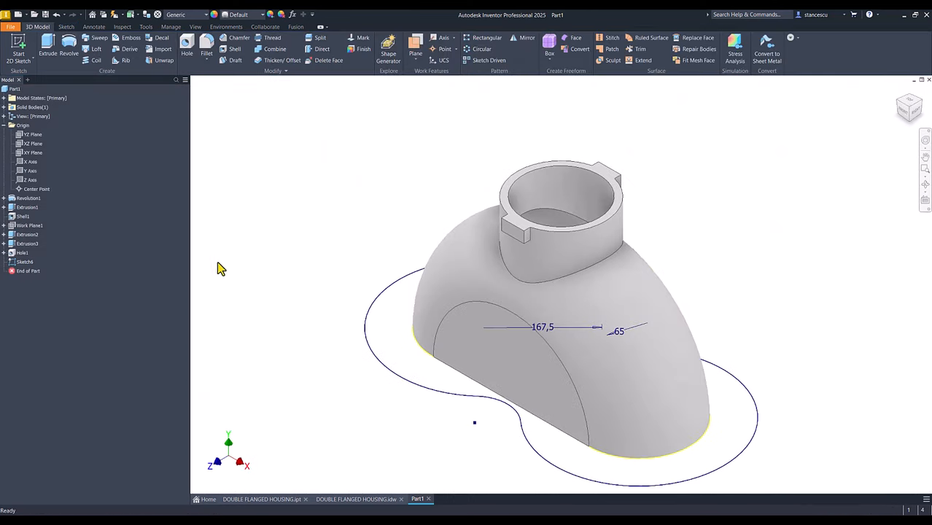
- Reopen the flange sketch with sliced graphics and draw a 176 mm diameter circle centred on the first 167.5 mm arc's centre
double_click(16, 264)
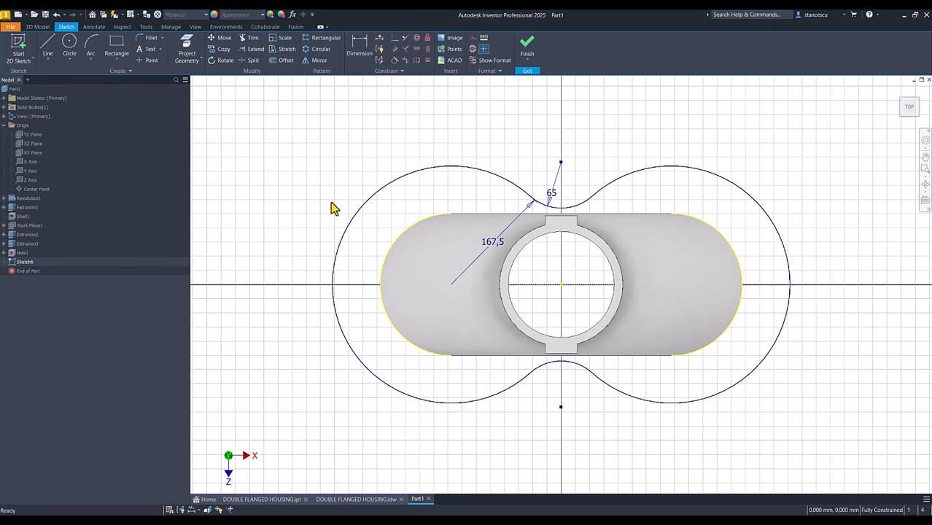
key(F7)
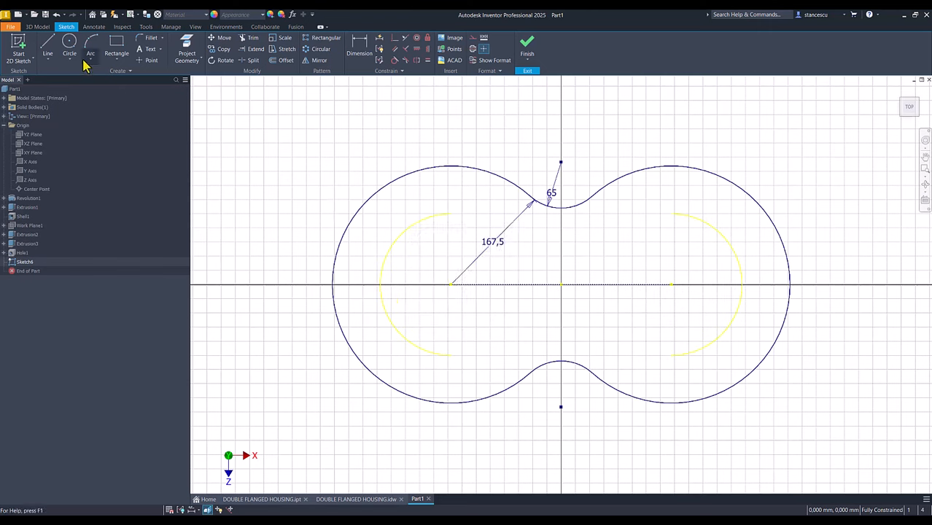
click(69, 42)
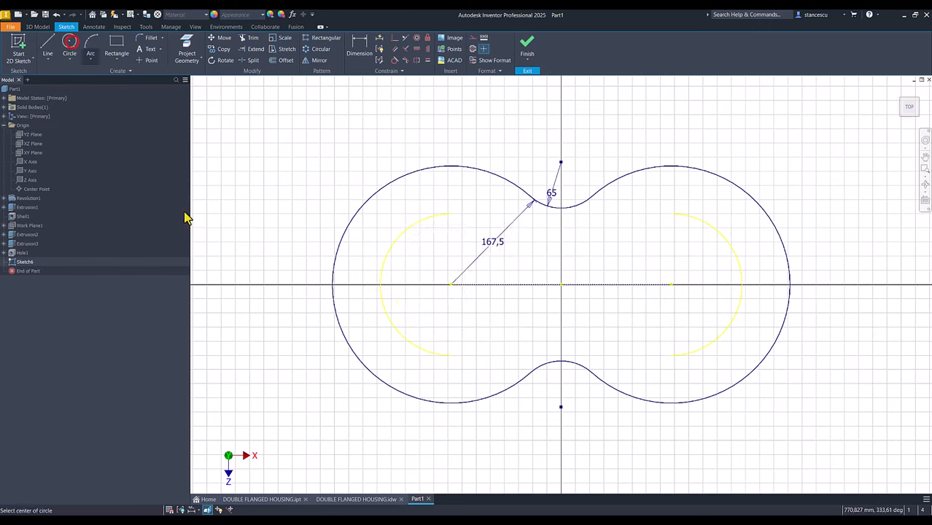
click(452, 284)
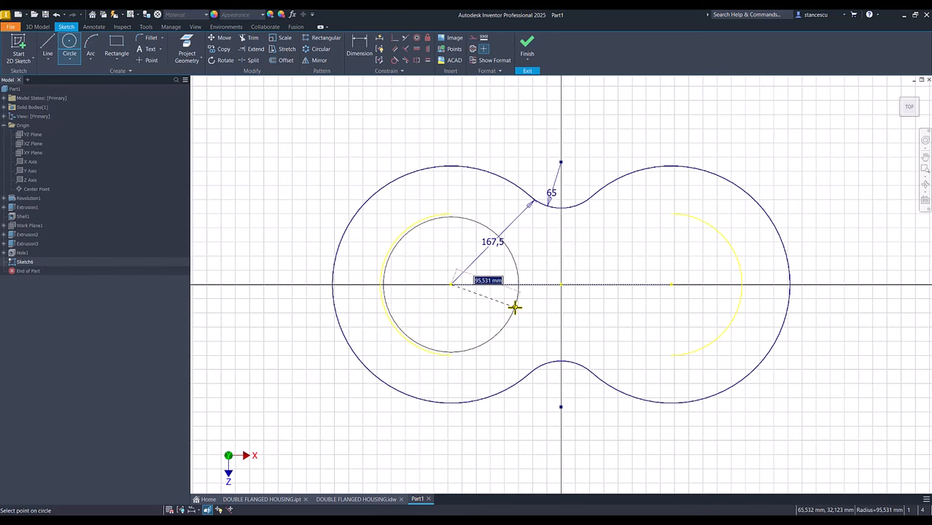
right_click(515, 307)
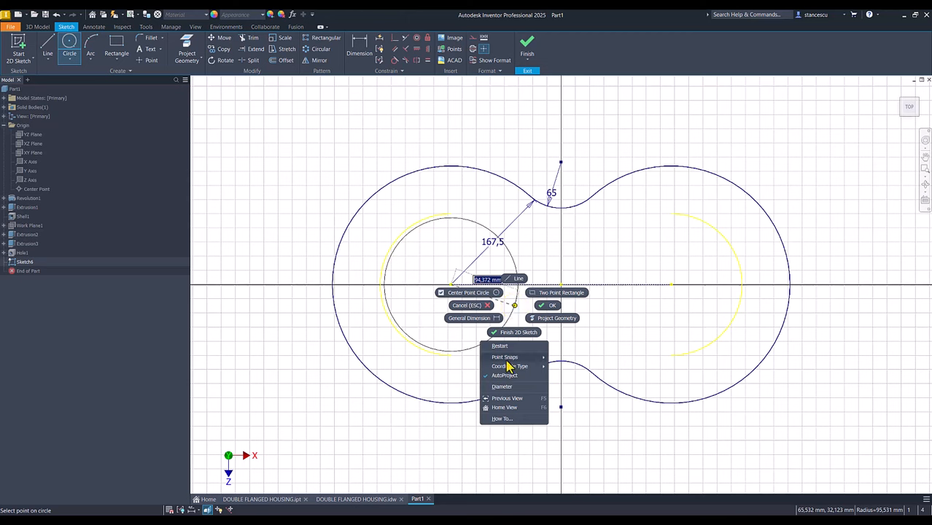
click(502, 387)
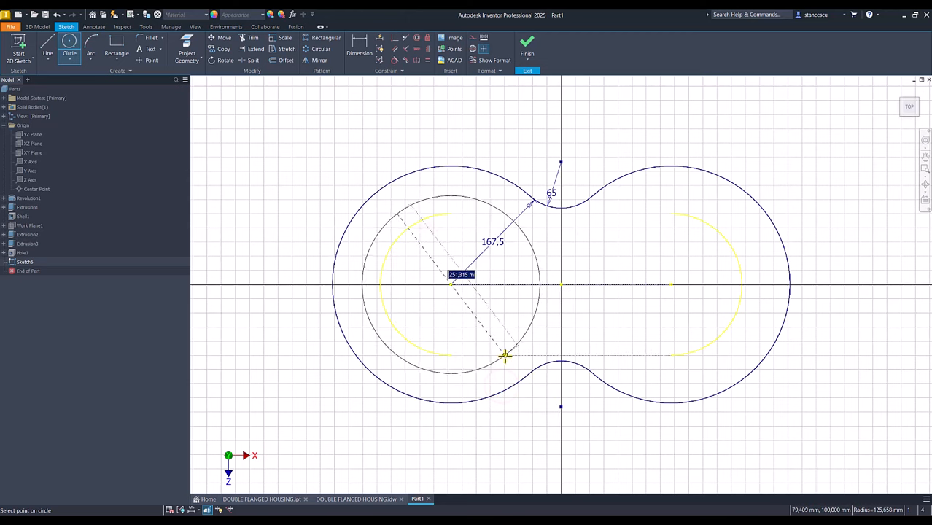
text(176)
key(Return)
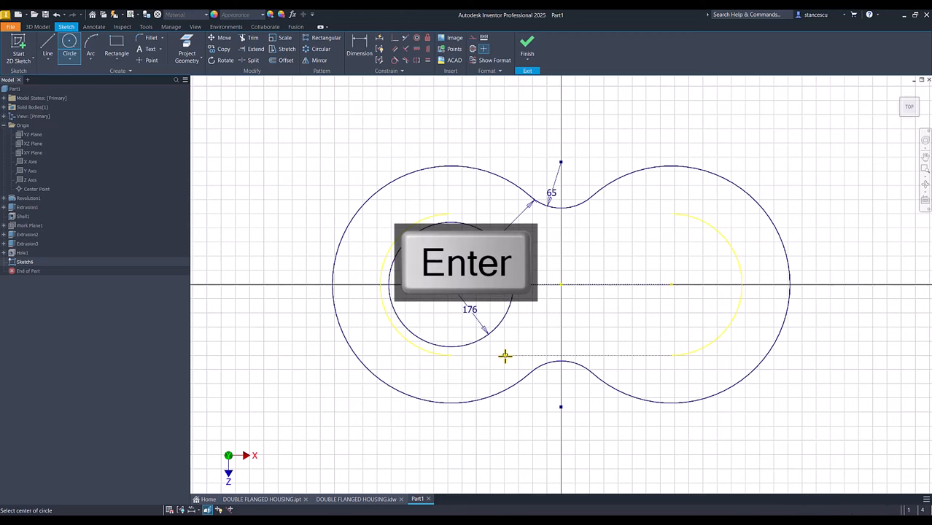
- Draw a circle centred on the other large arc's centre and make it equal to the 176 mm diameter circle
click(671, 284)
click(676, 318)
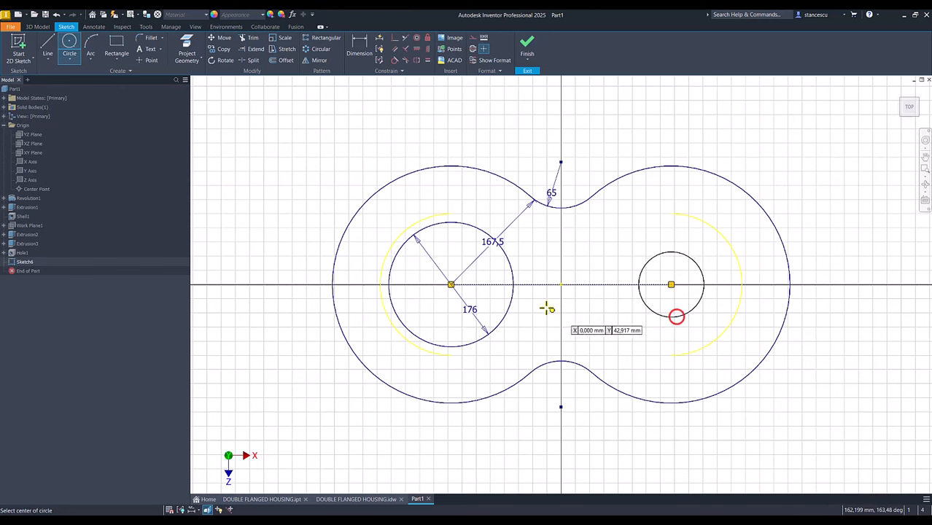
click(429, 60)
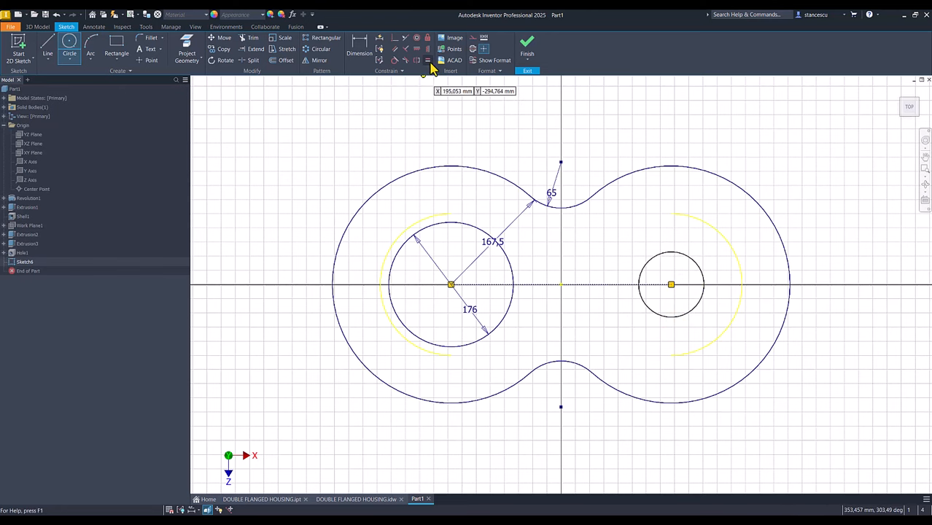
click(651, 259)
click(511, 267)
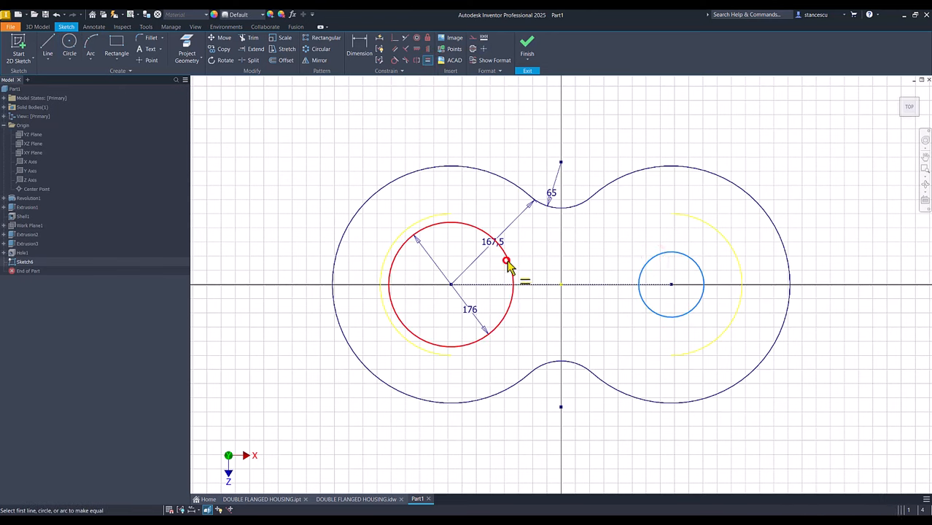
- Finish the flange sketch and extrude its profile 28 mm upward from the sketch plane, joined to the housing body
click(526, 49)
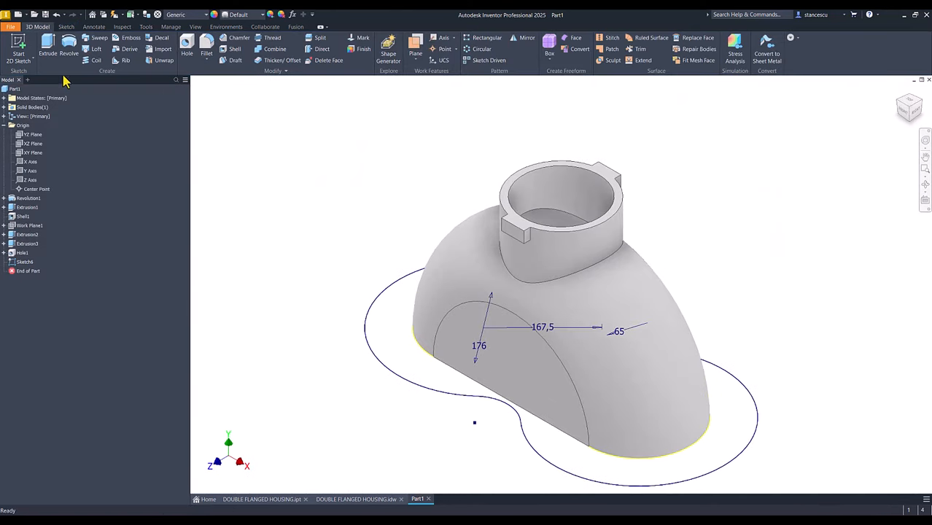
click(47, 46)
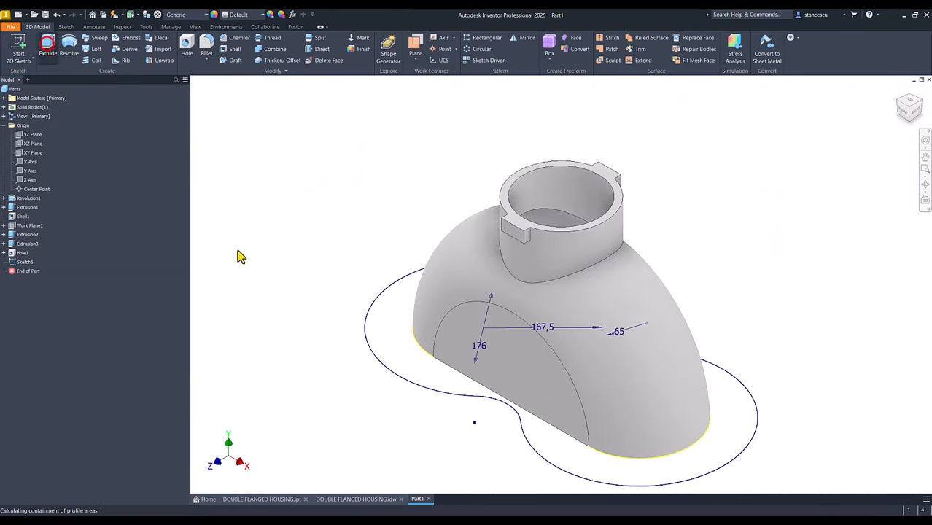
click(377, 328)
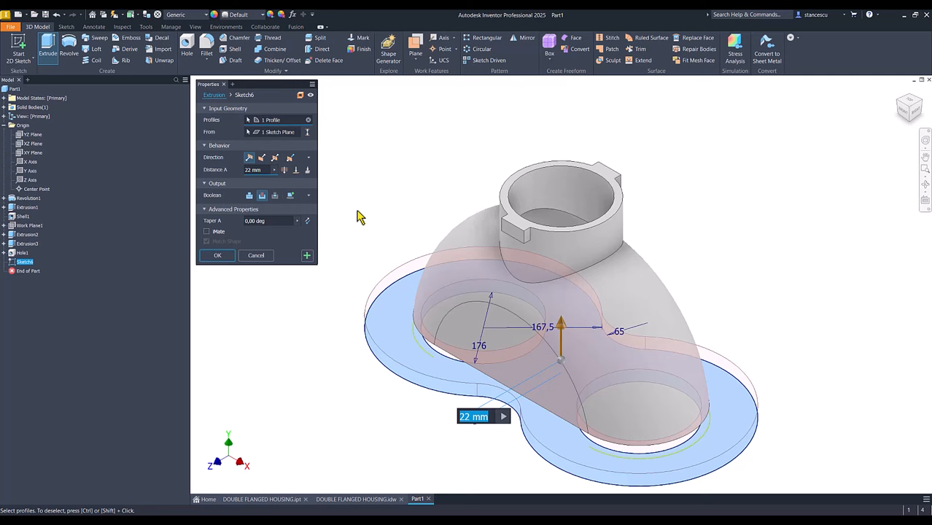
click(249, 195)
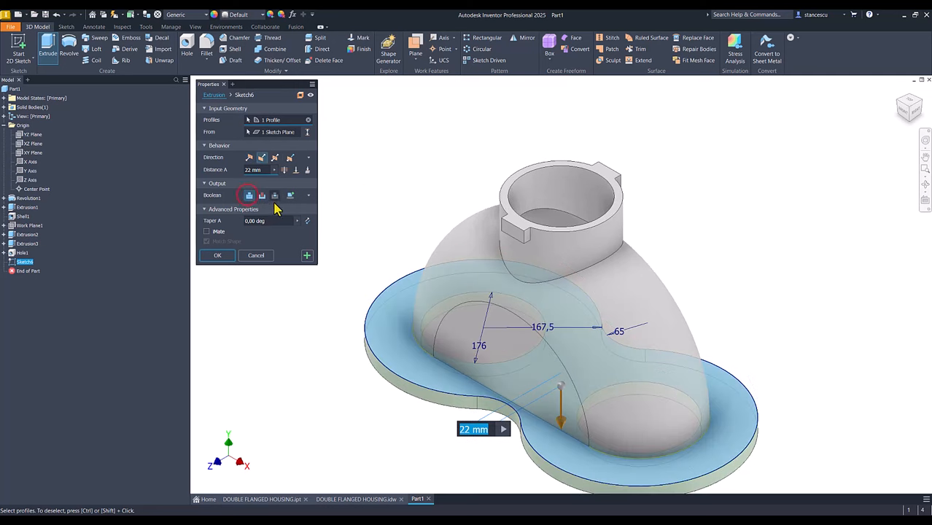
click(250, 159)
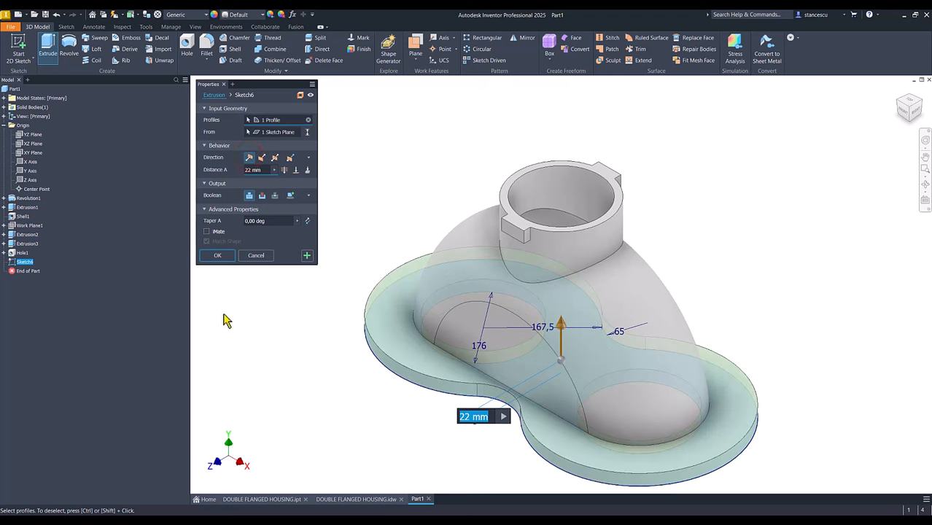
text(28)
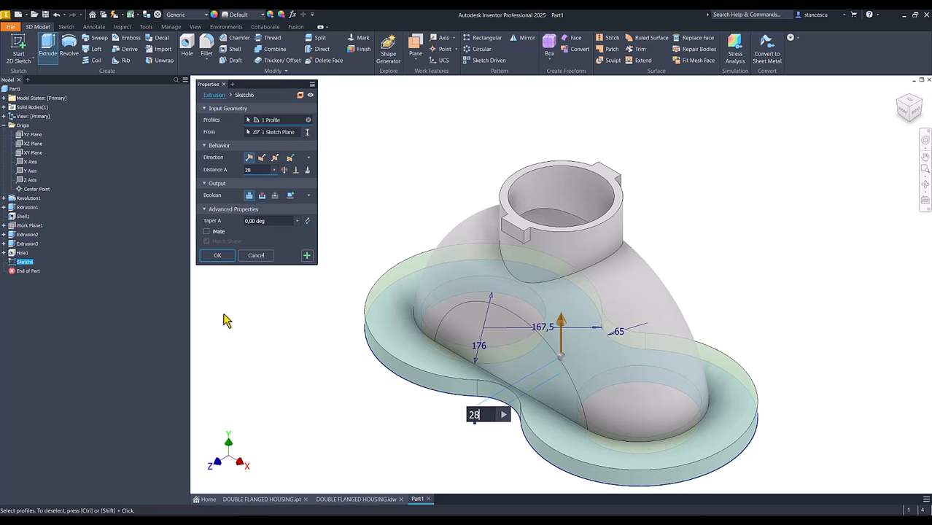
click(221, 258)
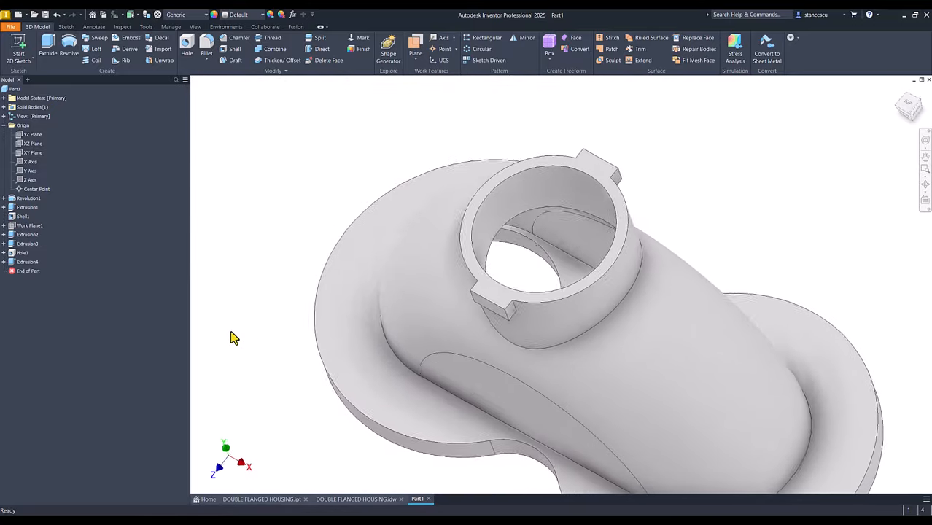
- Edit the housing's shell feature and remove the division by 2 from its wall thickness expression
key(F6)
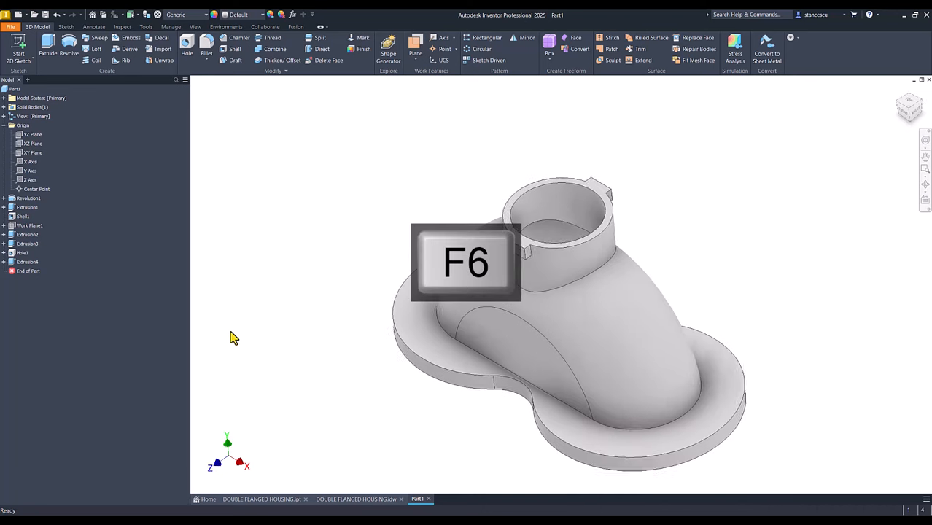
click(421, 402)
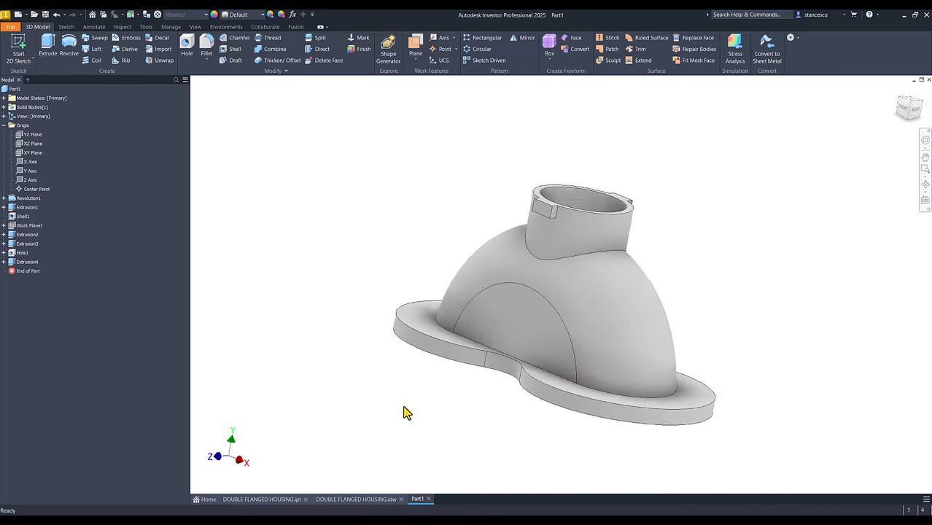
shift+middle_drag(604, 409, 702, 321)
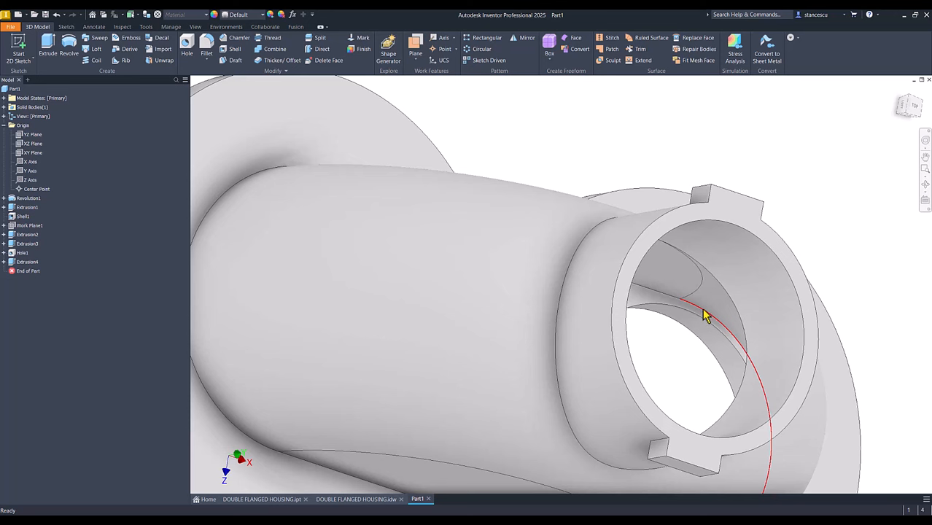
shift+middle_drag(705, 313, 588, 323)
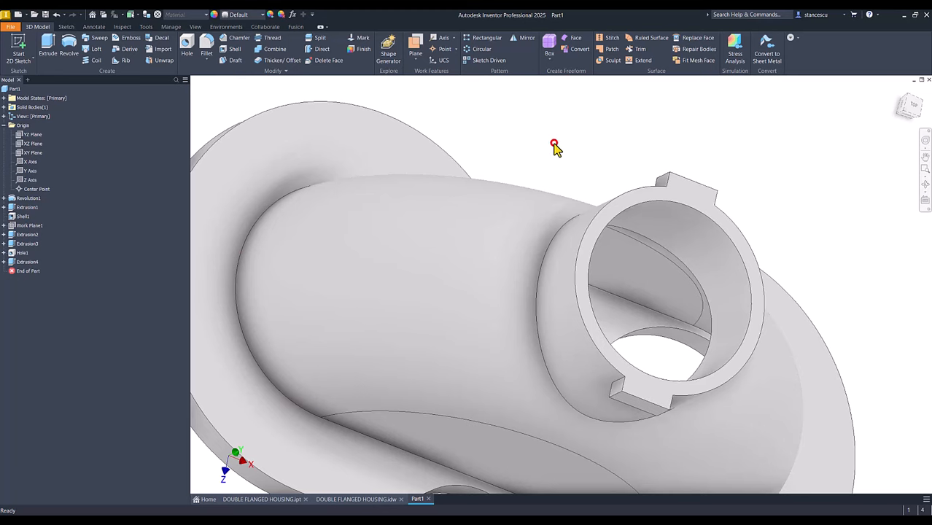
key(F6)
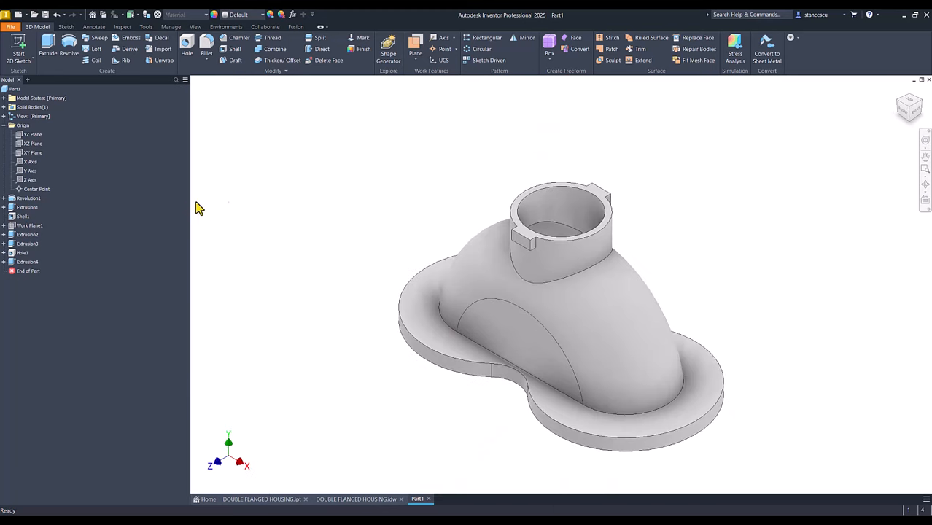
double_click(21, 217)
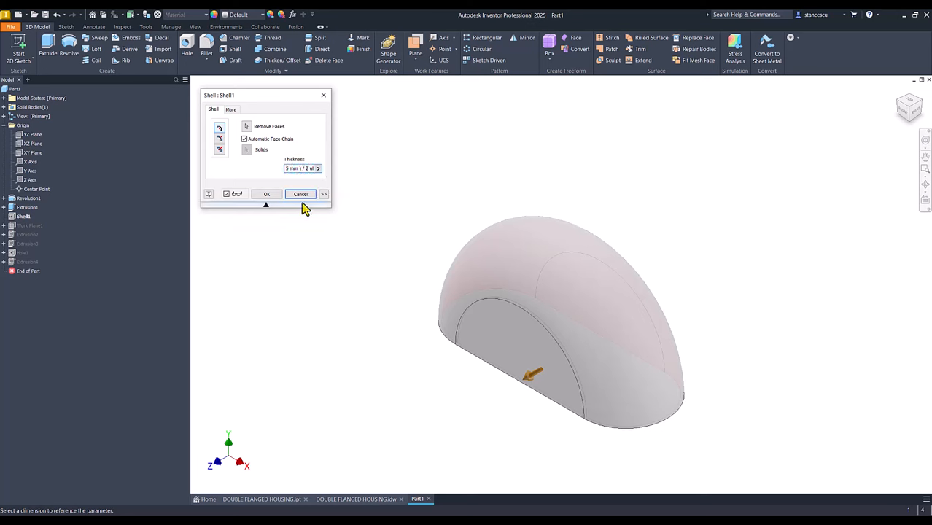
key(shift+End)
key(Delete)
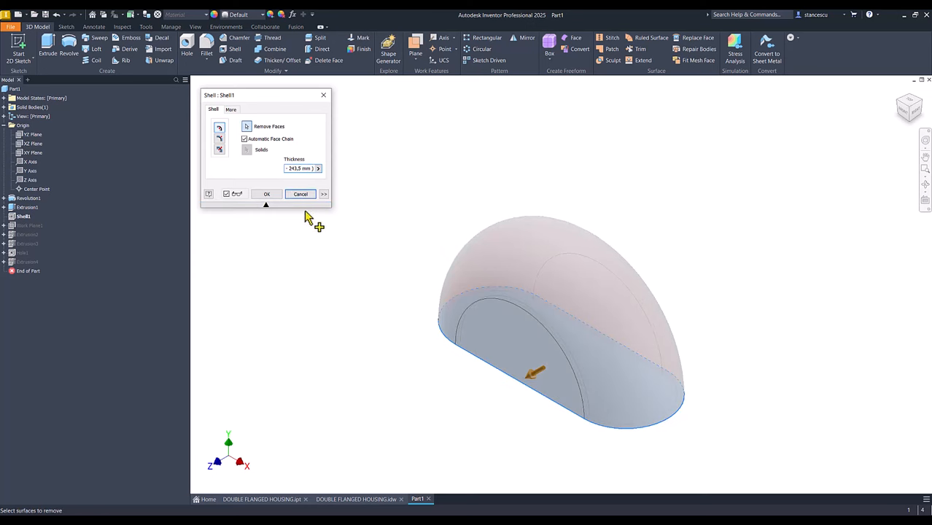
click(289, 169)
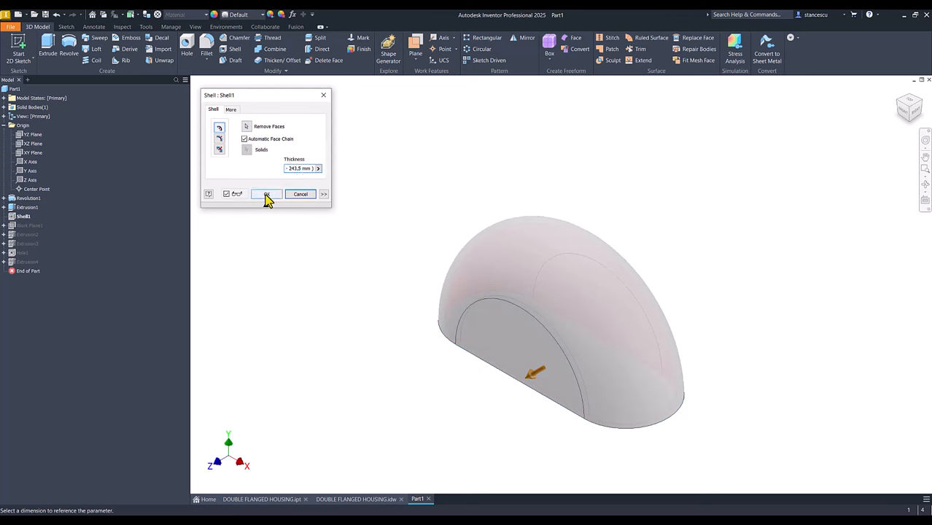
click(267, 194)
click(332, 301)
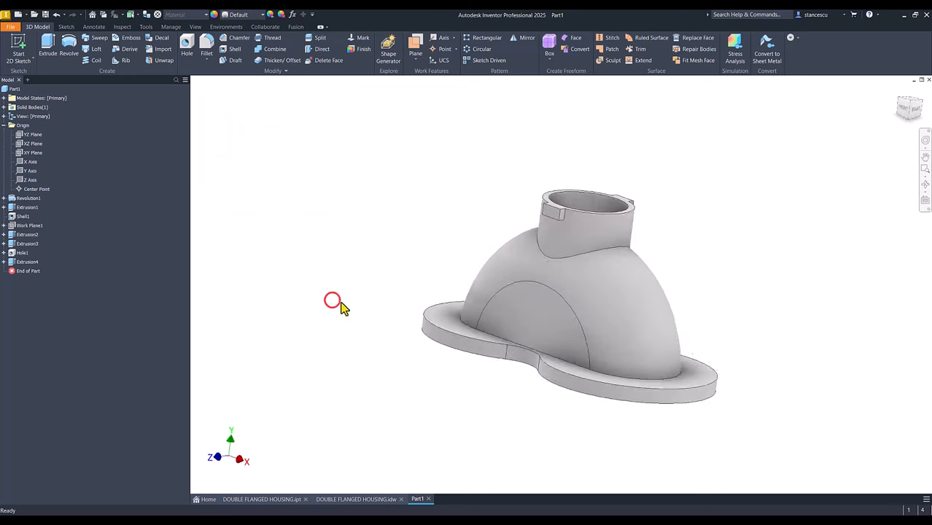
- Examine the flange's underside, and check the central dividing rib in the housing drawing and the finished reference part
shift+middle_drag(340, 302, 533, 237)
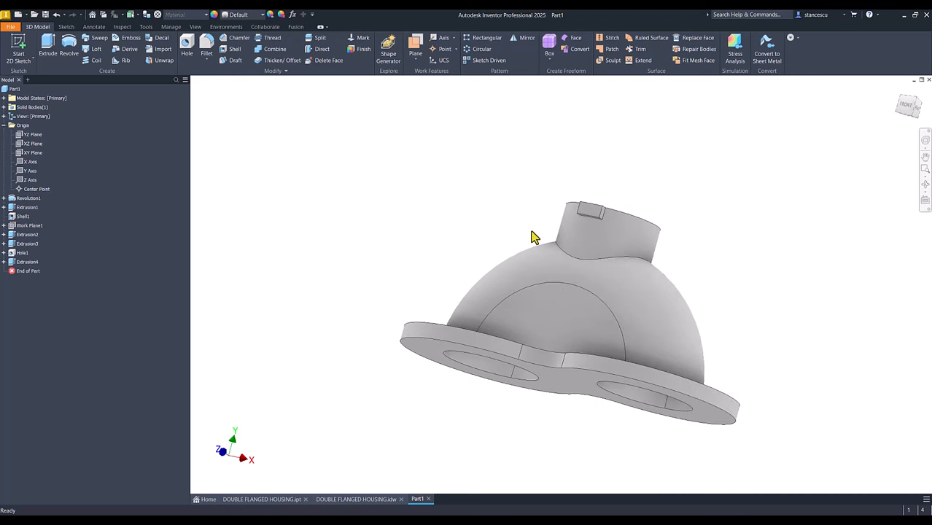
shift+middle_drag(407, 306, 437, 358)
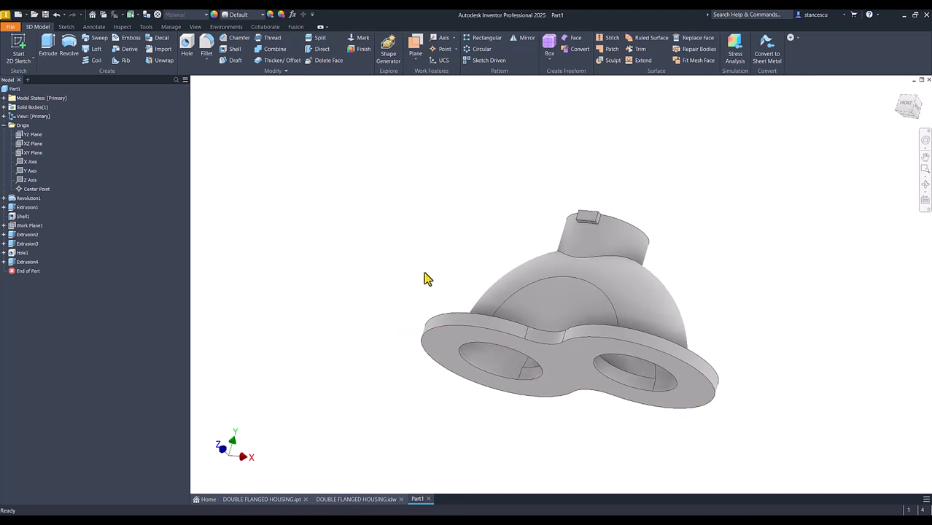
key(F6)
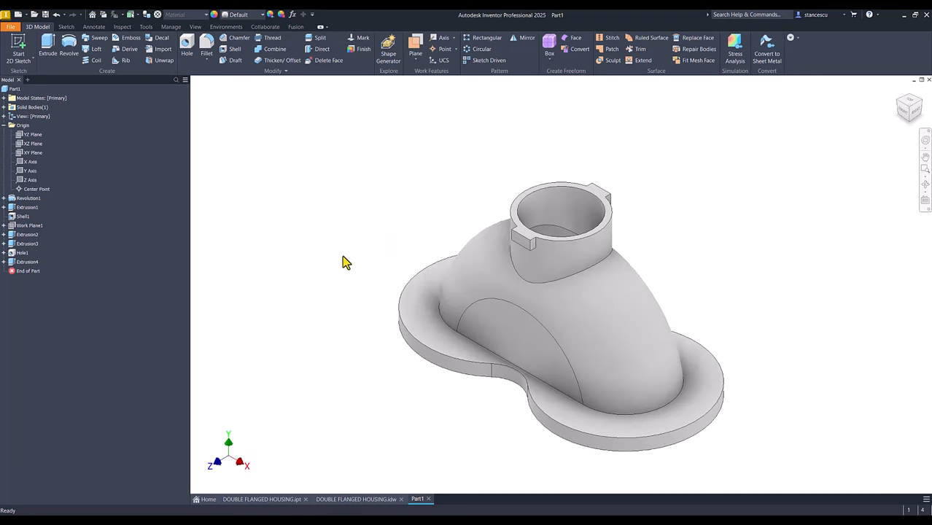
click(351, 498)
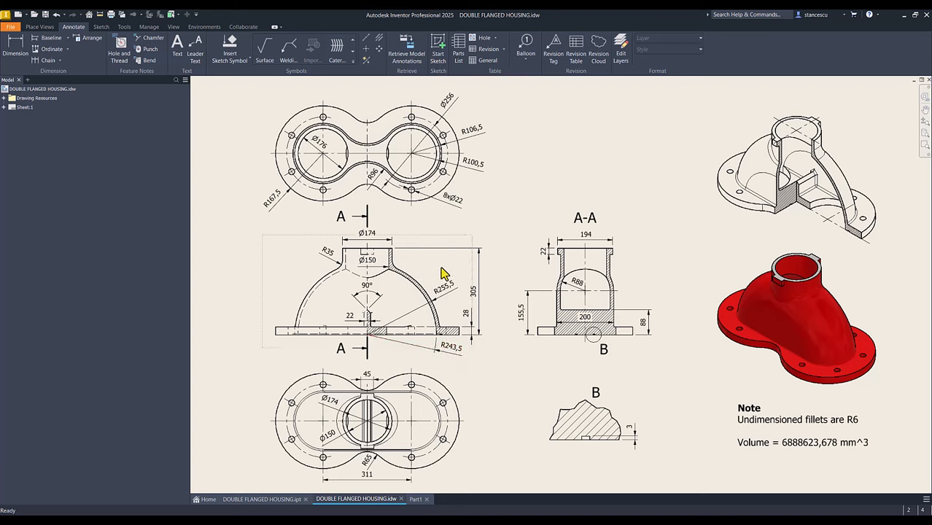
click(418, 500)
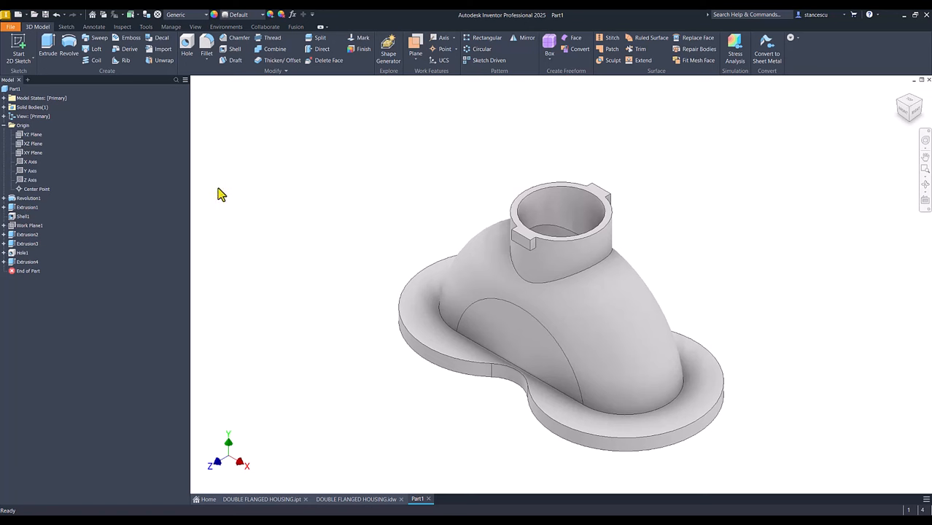
click(309, 210)
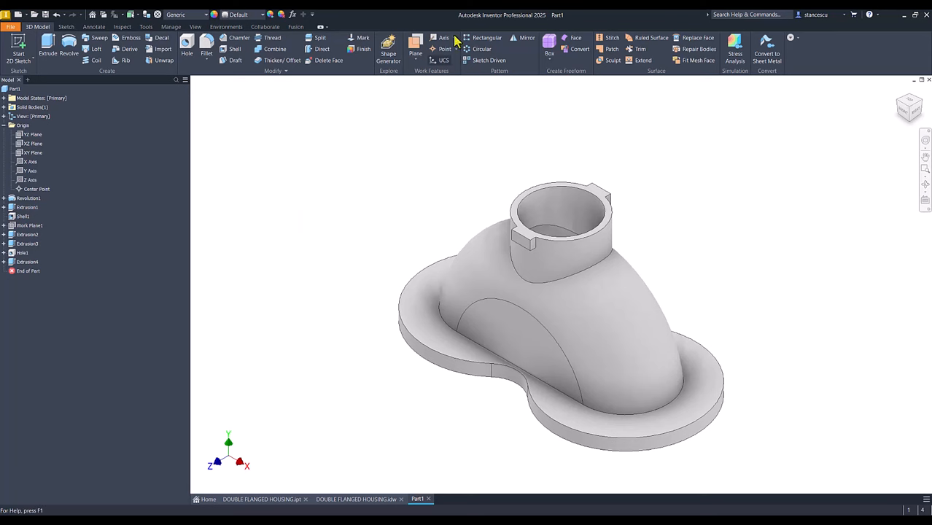
click(357, 500)
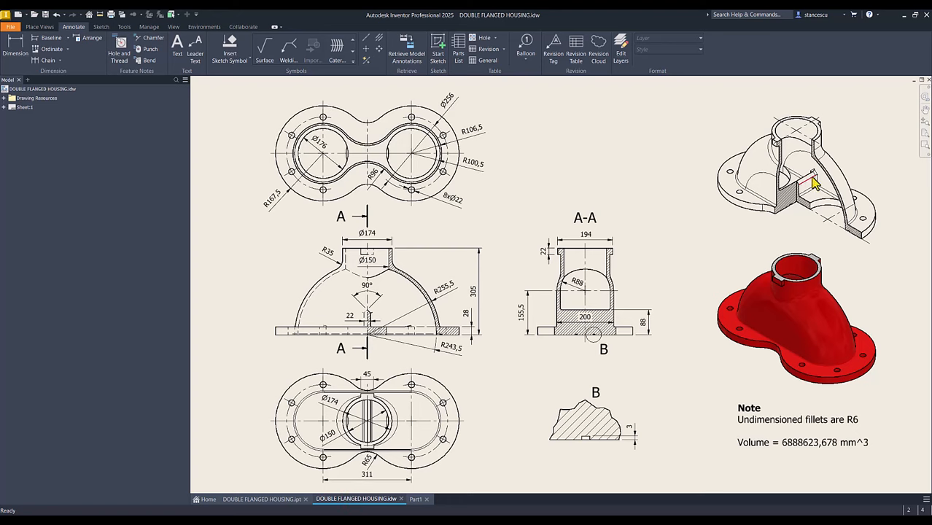
click(285, 500)
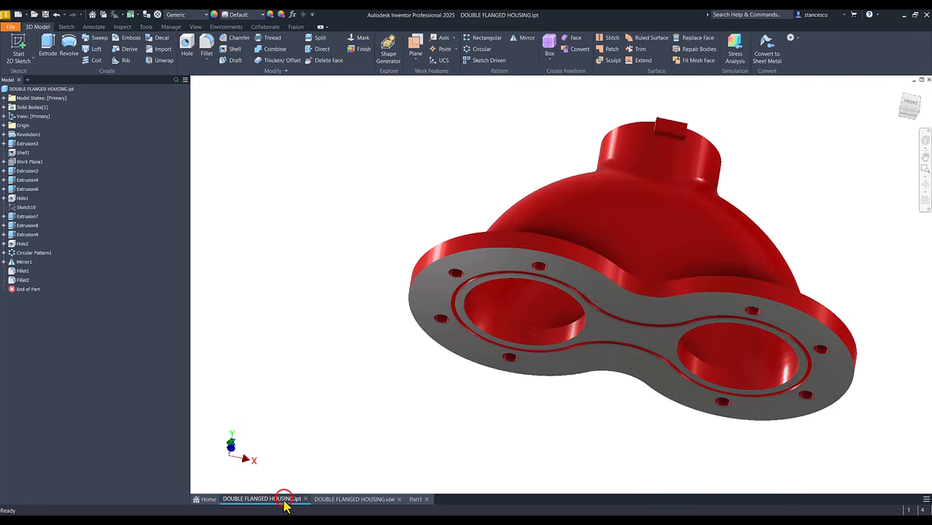
shift+middle_drag(600, 469, 368, 500)
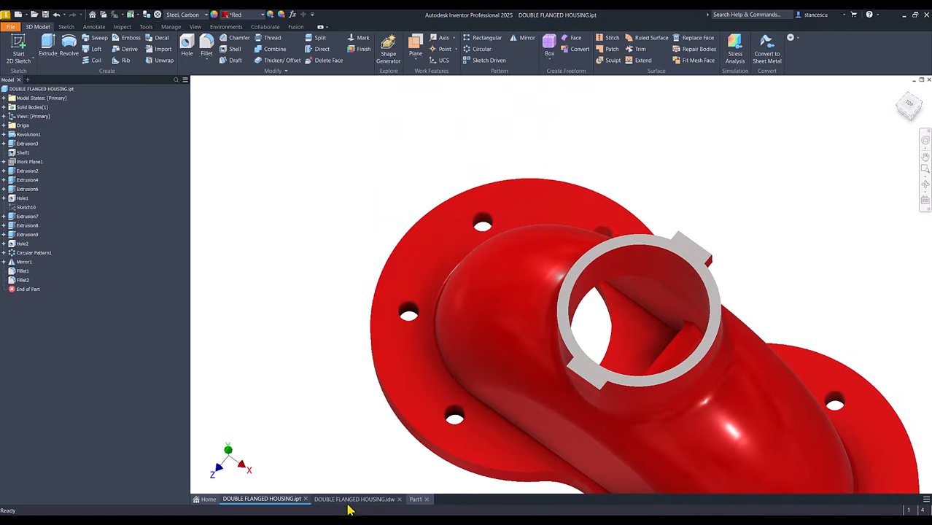
click(350, 500)
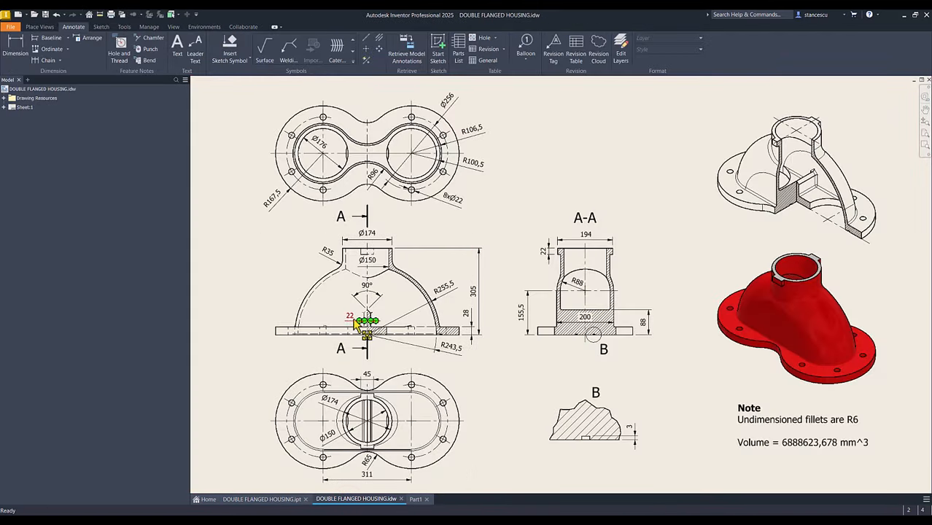
click(368, 292)
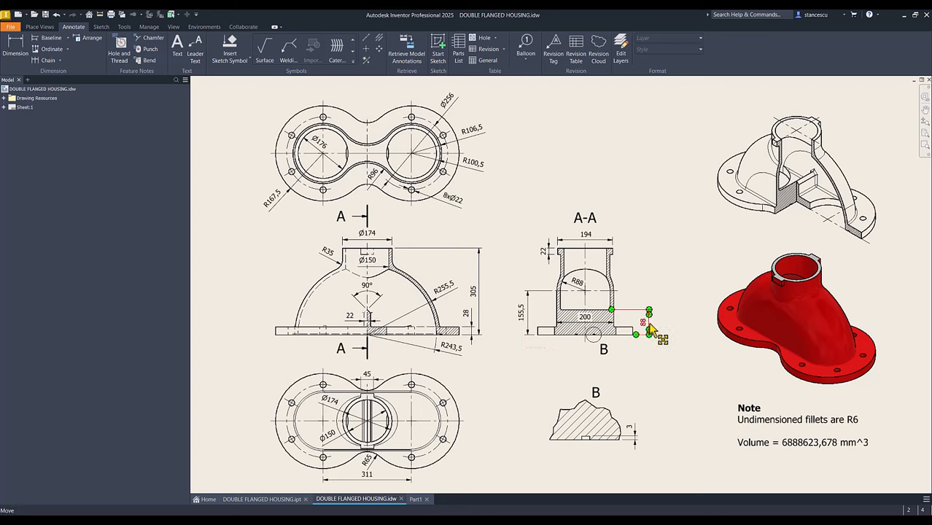
click(411, 500)
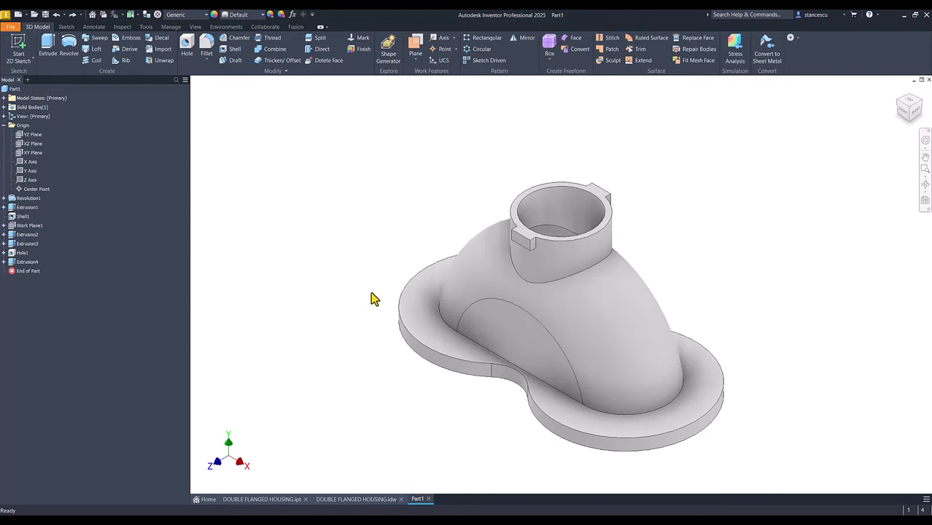
- Start a sketch on the XY plane with sliced graphics and draw a narrow upright rectangle crossing the flange's underside at the centre
click(35, 152)
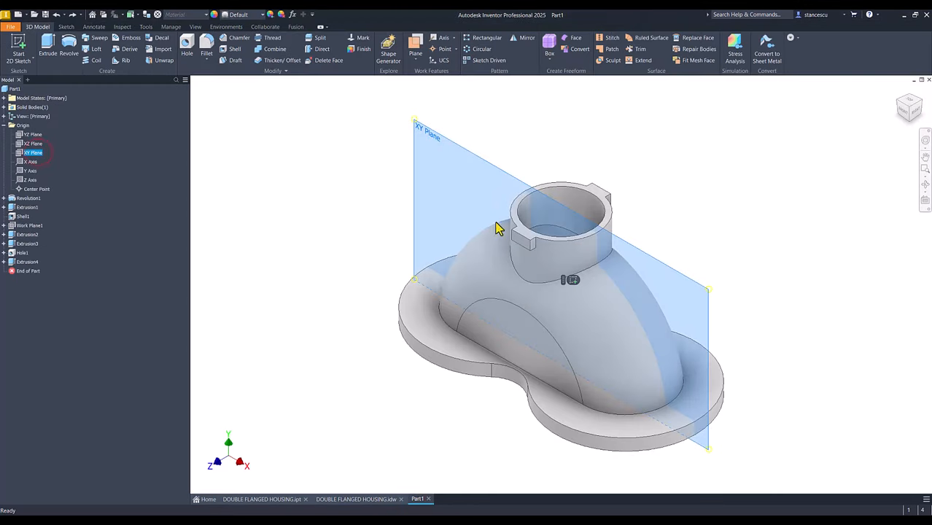
key(Num_Lock)
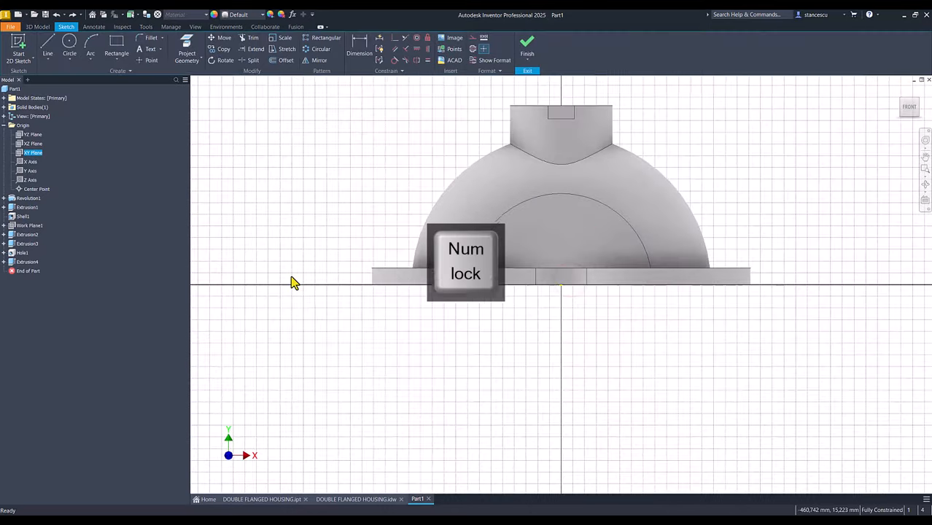
key(F7)
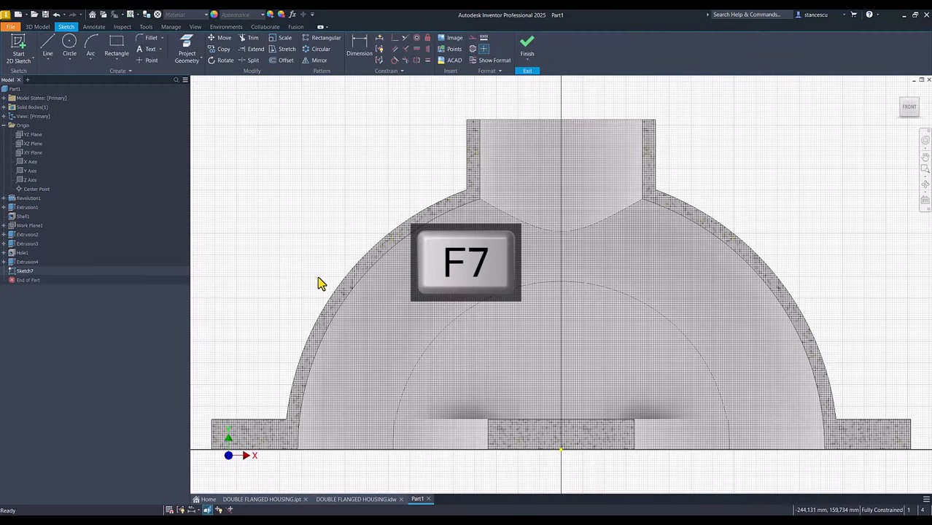
click(117, 46)
click(541, 464)
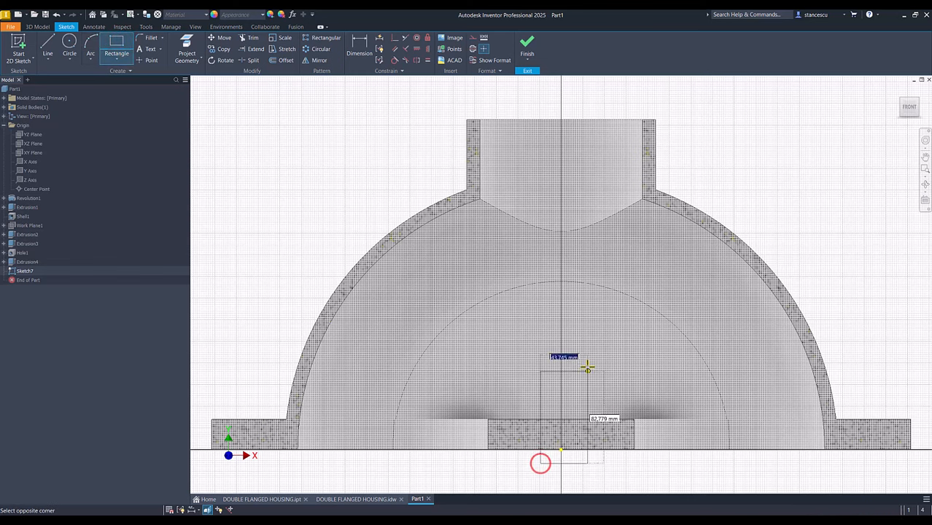
click(587, 318)
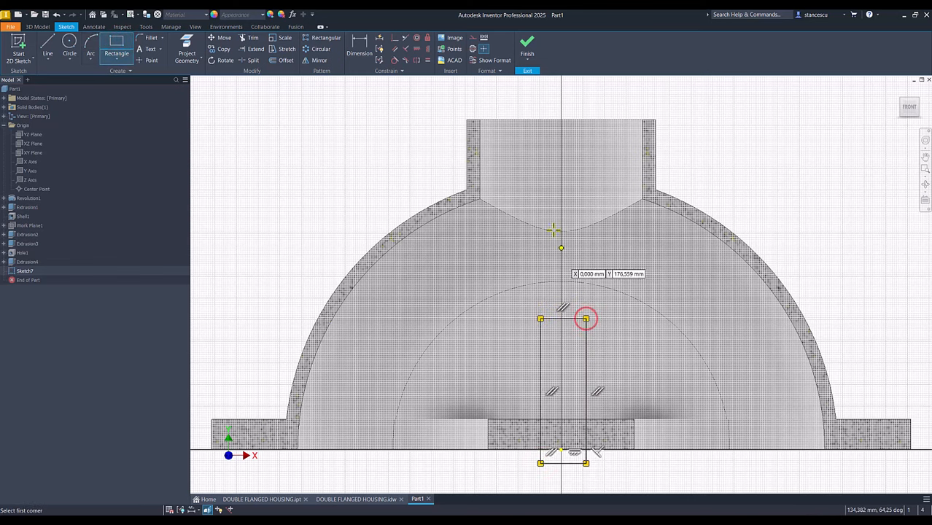
- Constrain the midpoint of the rectangle's bottom edge coincident with the sketch origin
click(394, 38)
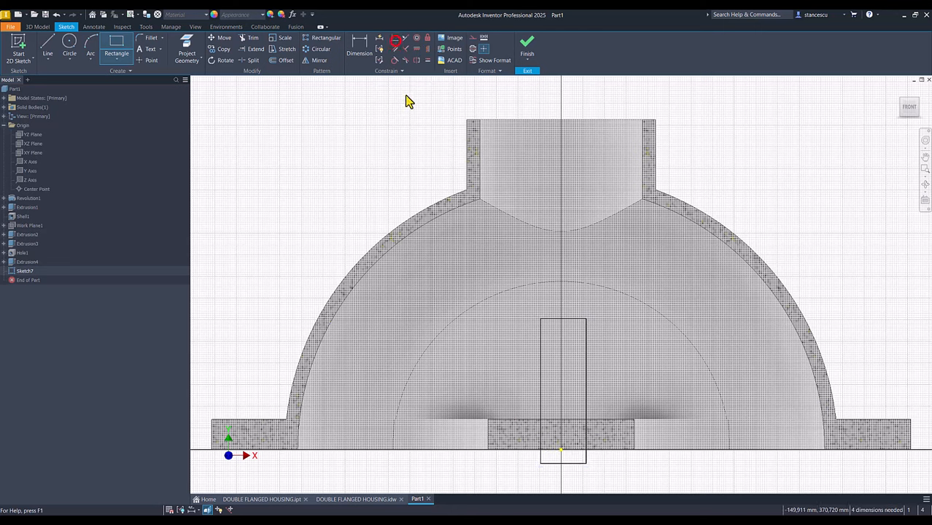
click(563, 462)
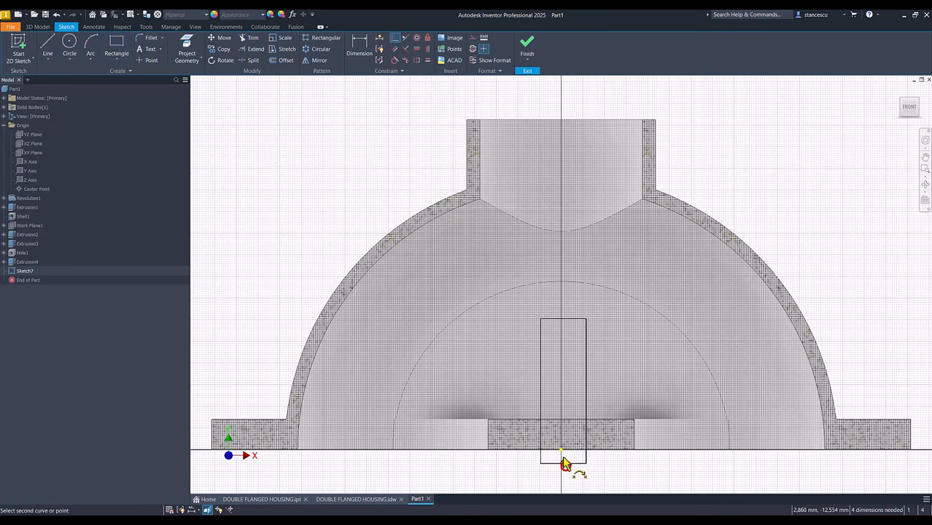
click(561, 450)
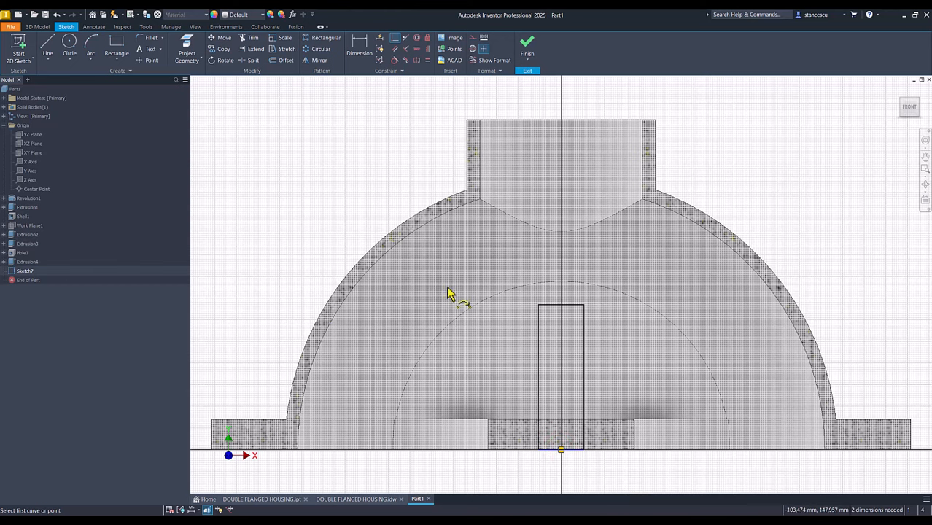
- Draw two sloping lines from the top edge's midpoint down to the rectangle's sides, and align their lower endpoints horizontally
click(47, 45)
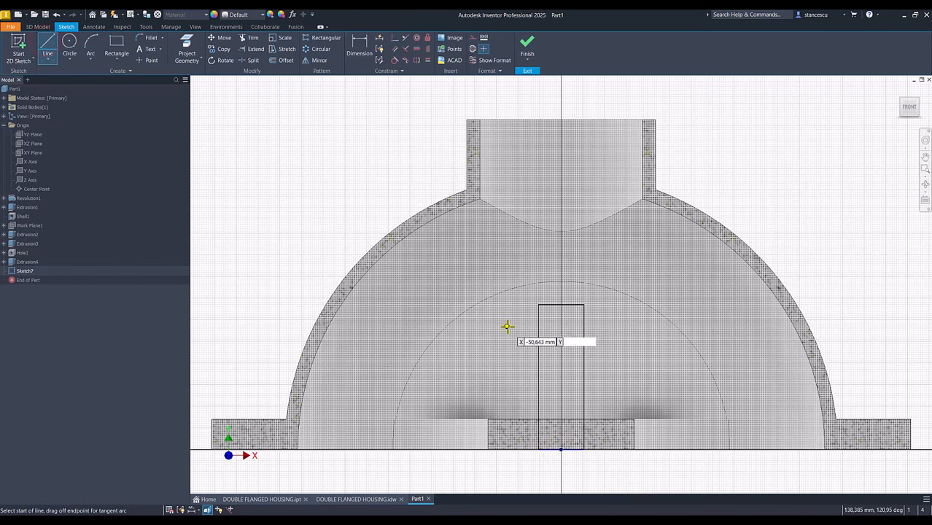
click(538, 319)
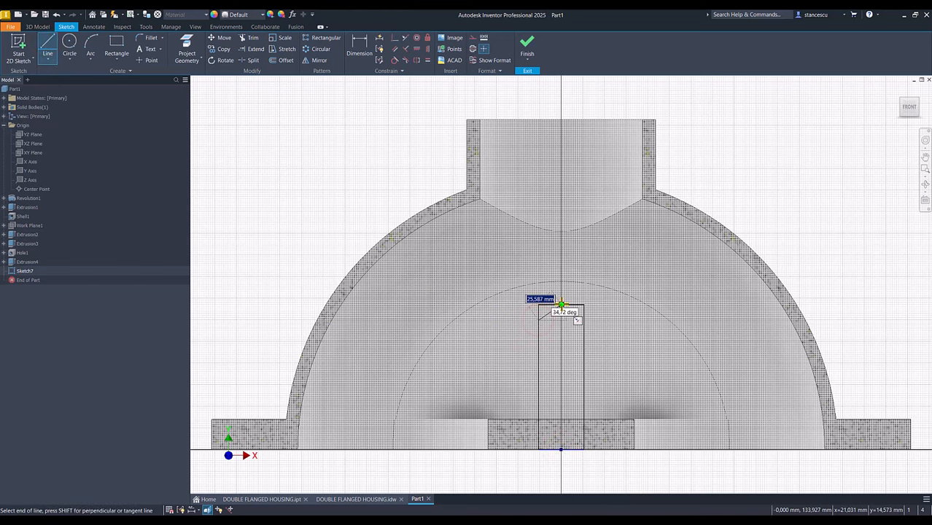
click(561, 303)
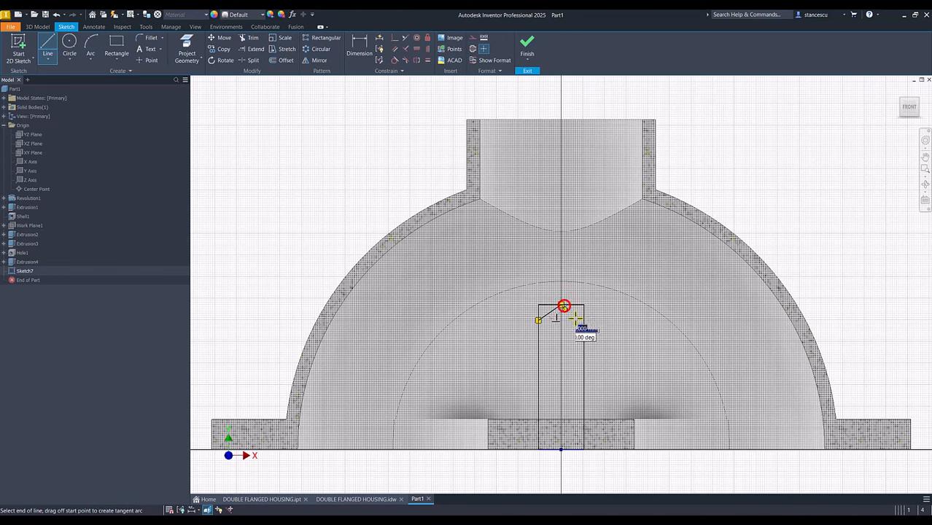
double_click(585, 328)
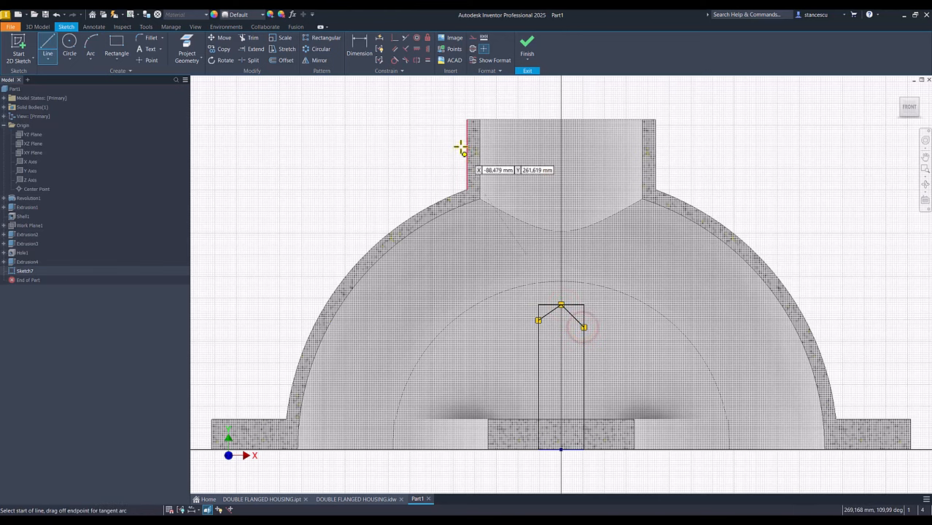
click(417, 50)
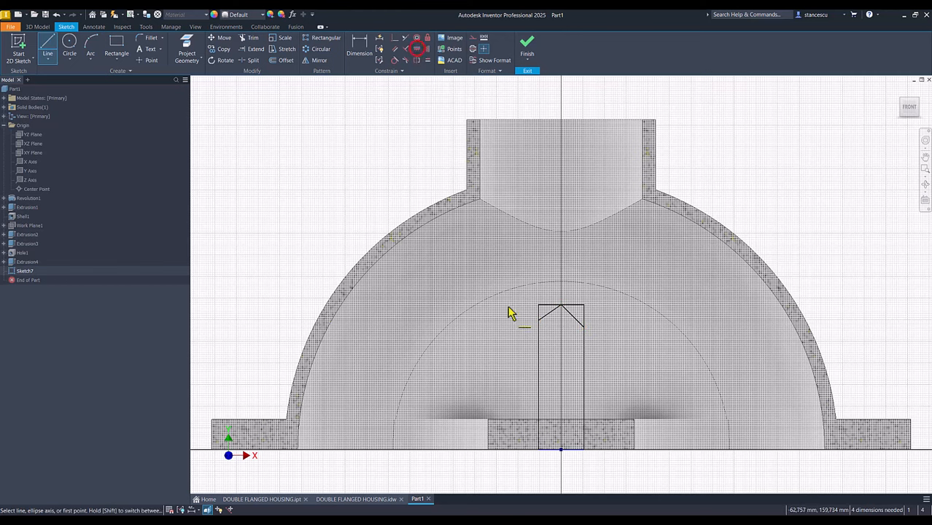
click(540, 322)
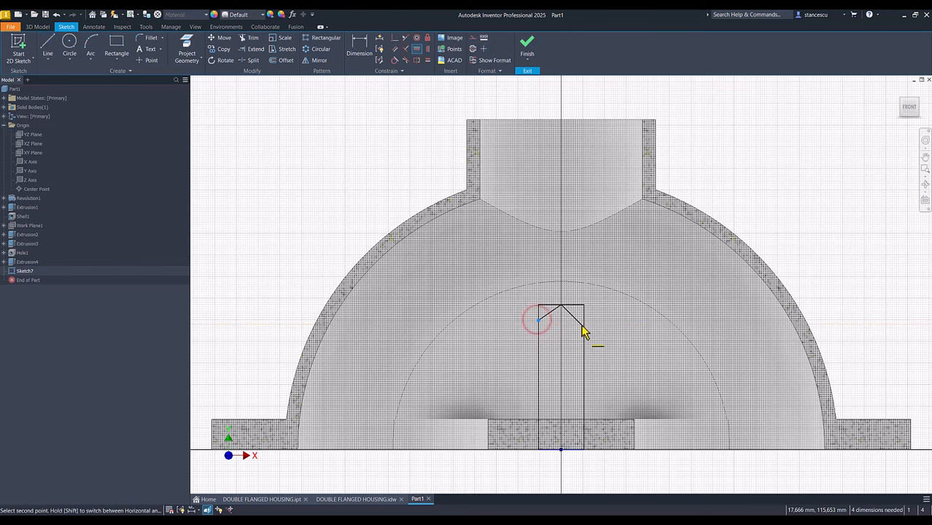
click(584, 328)
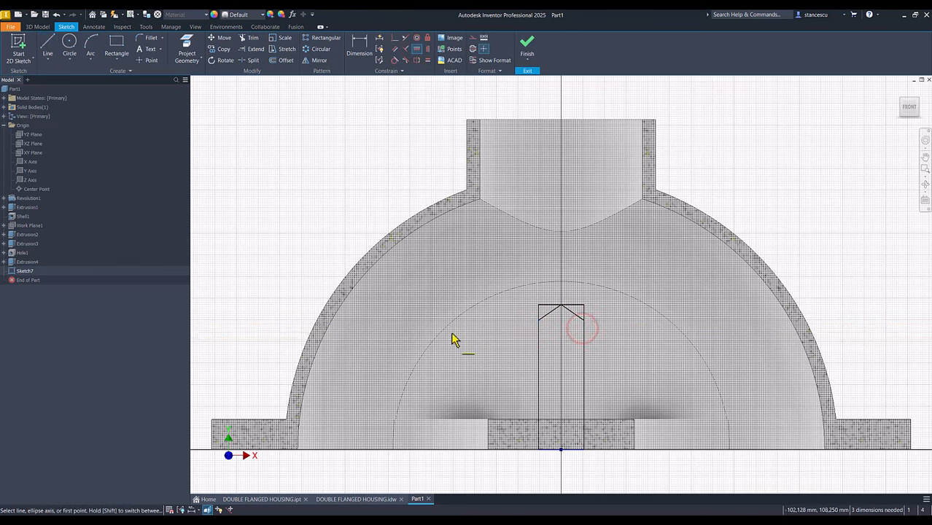
- Trim the rectangle's top edge and the side segments above the sloping lines to leave a pointed rib profile
click(250, 38)
click(548, 305)
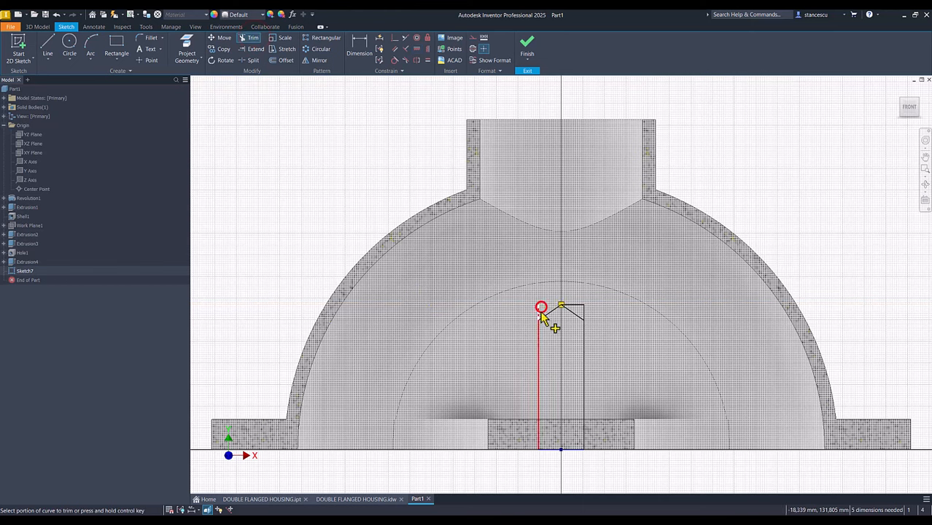
click(539, 312)
click(575, 305)
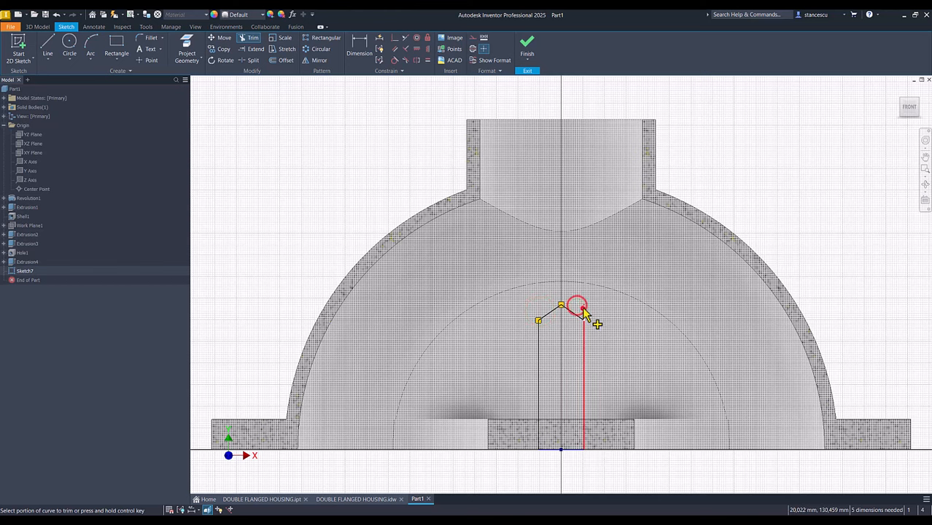
click(583, 310)
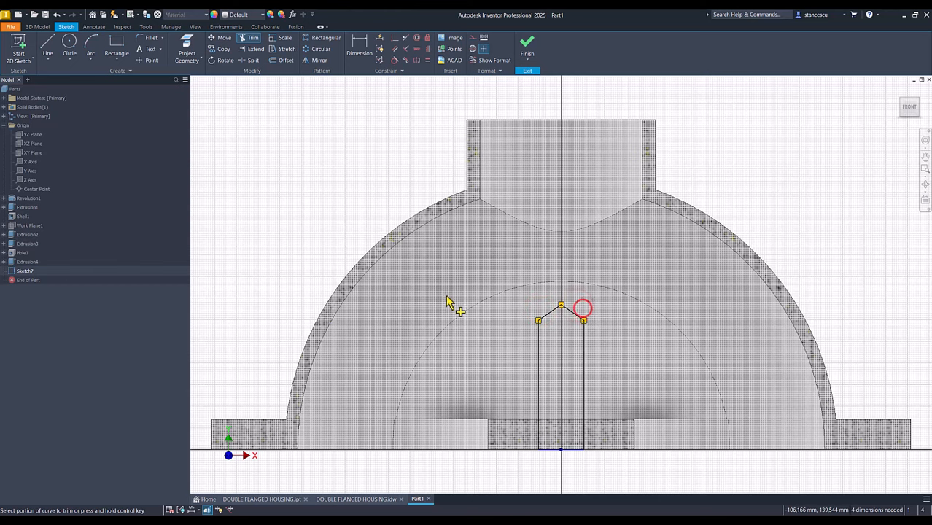
- Set the angle between the two sloping lines to 90 degrees and constrain the lines to equal length
click(359, 45)
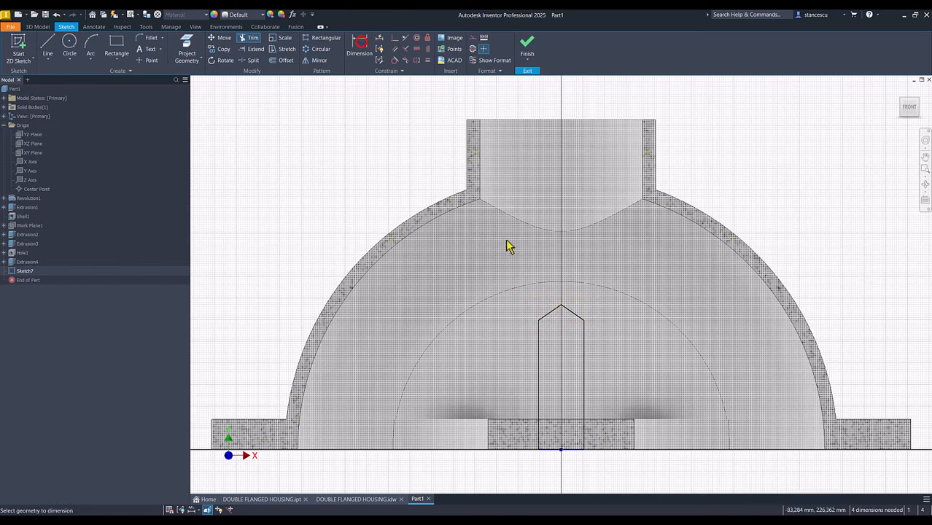
click(574, 316)
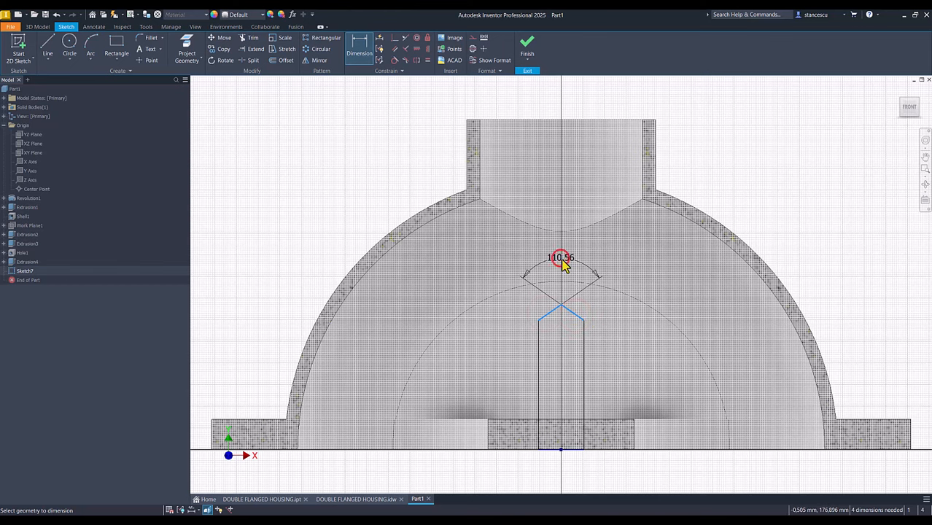
click(562, 261)
text(90)
key(Return)
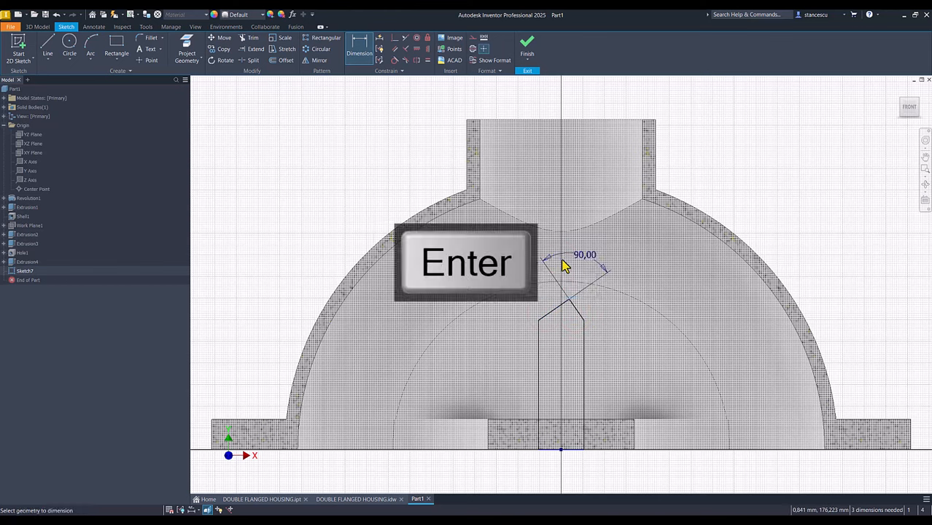
click(428, 60)
click(548, 317)
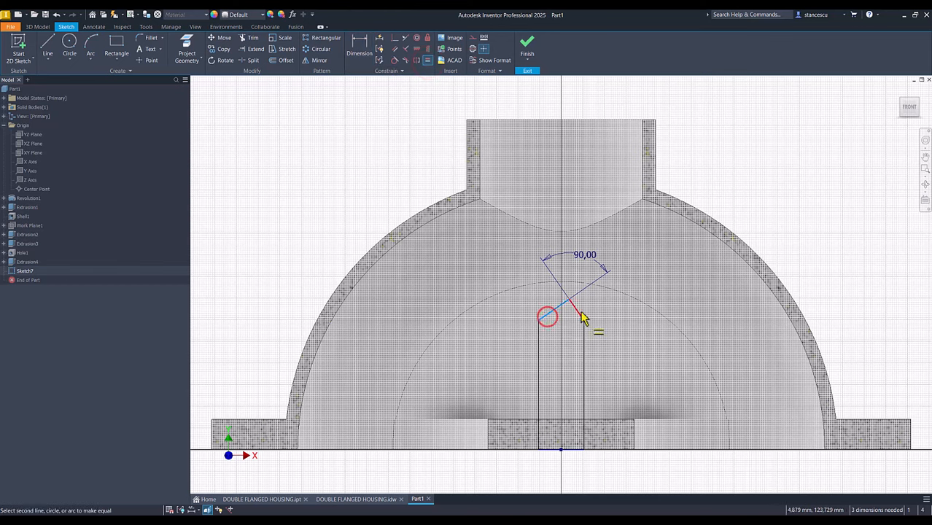
click(580, 318)
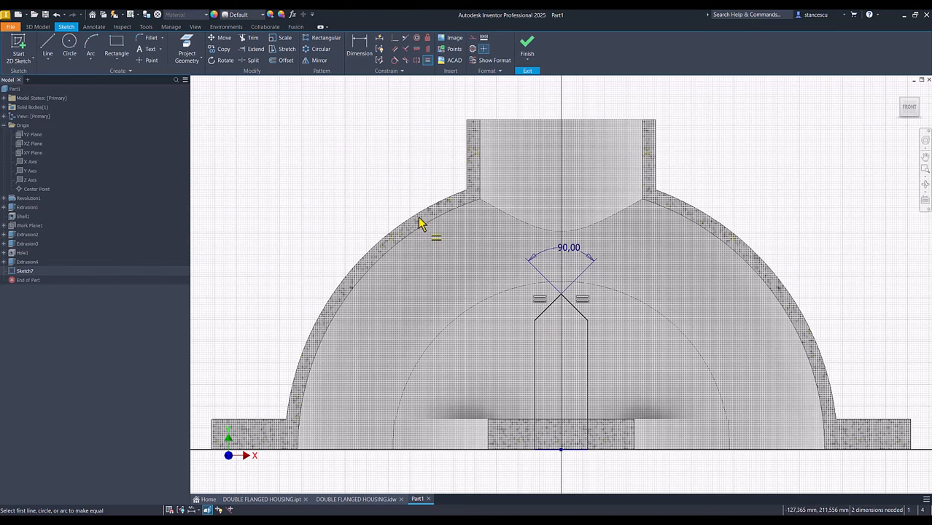
- Dimension the rib profile 22 mm wide between its vertical sides and 88 mm high from base to peak
click(359, 49)
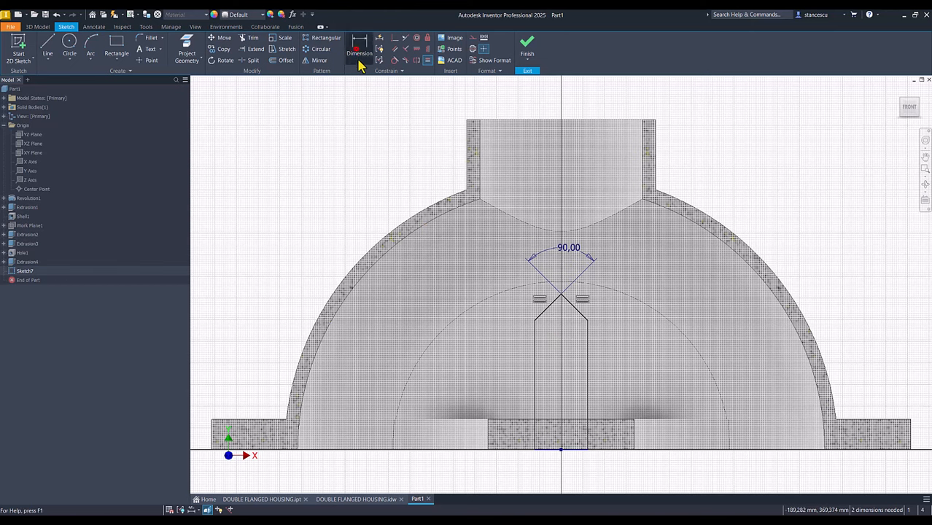
click(535, 373)
click(588, 381)
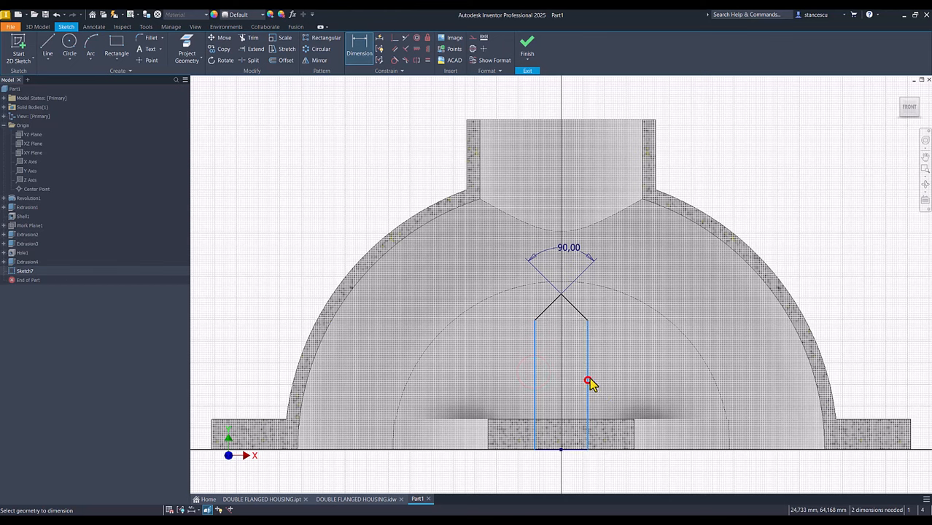
click(613, 358)
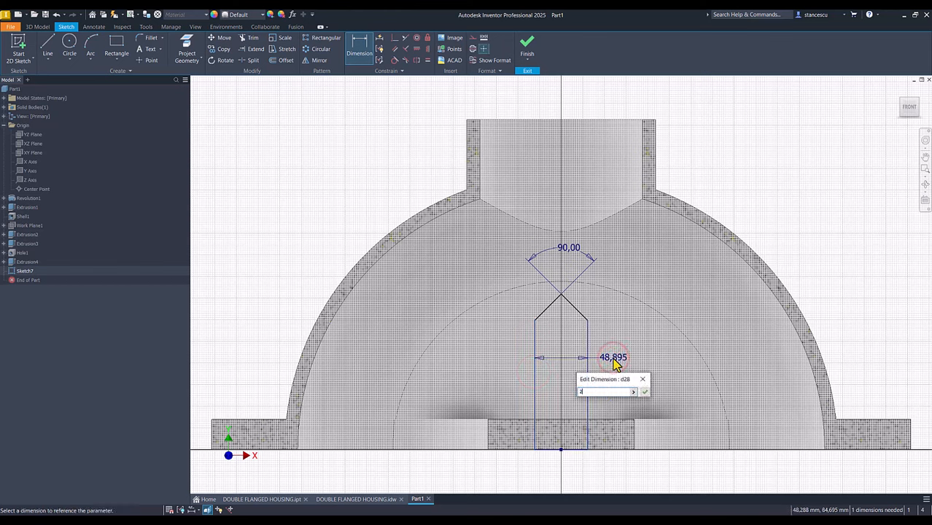
text(22)
key(Return)
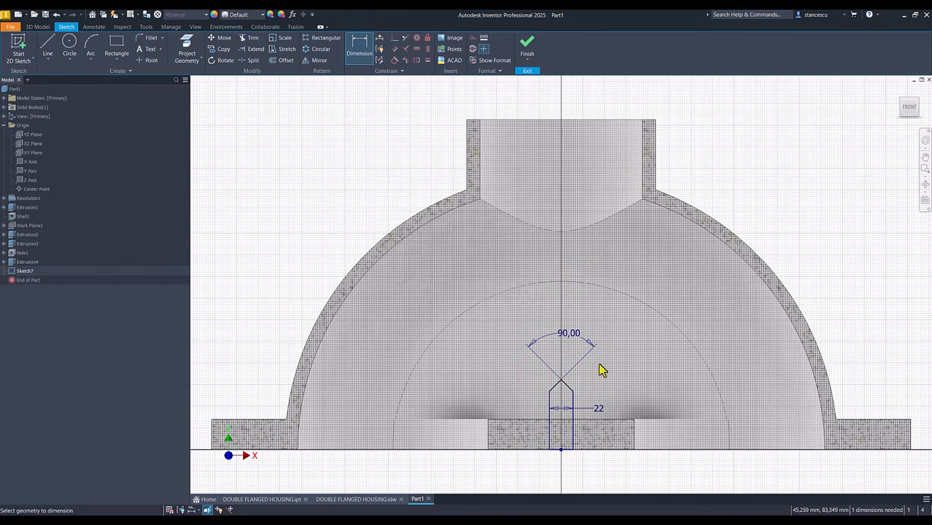
click(562, 380)
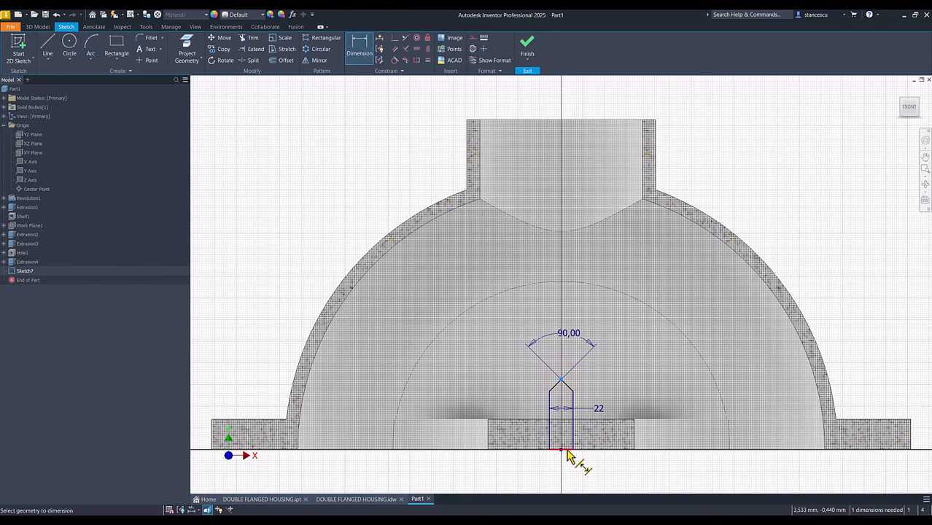
click(561, 450)
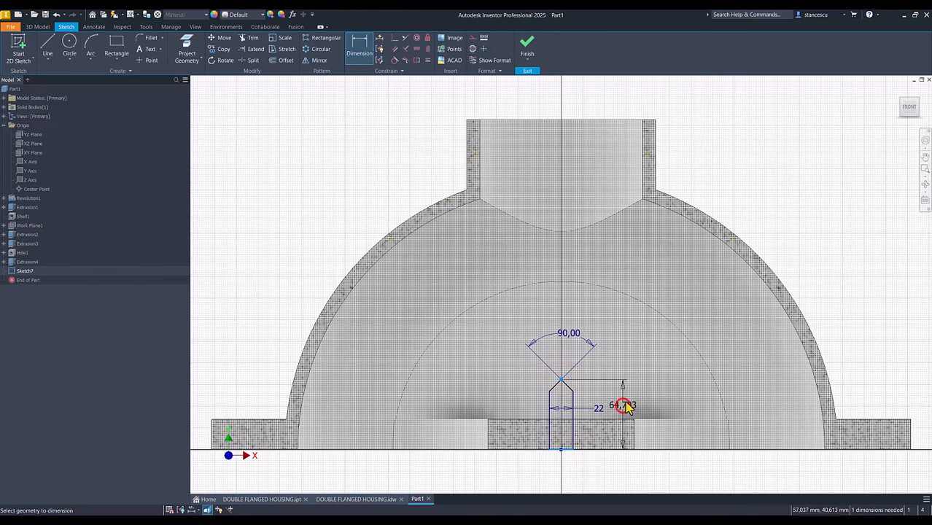
text(88)
key(Return)
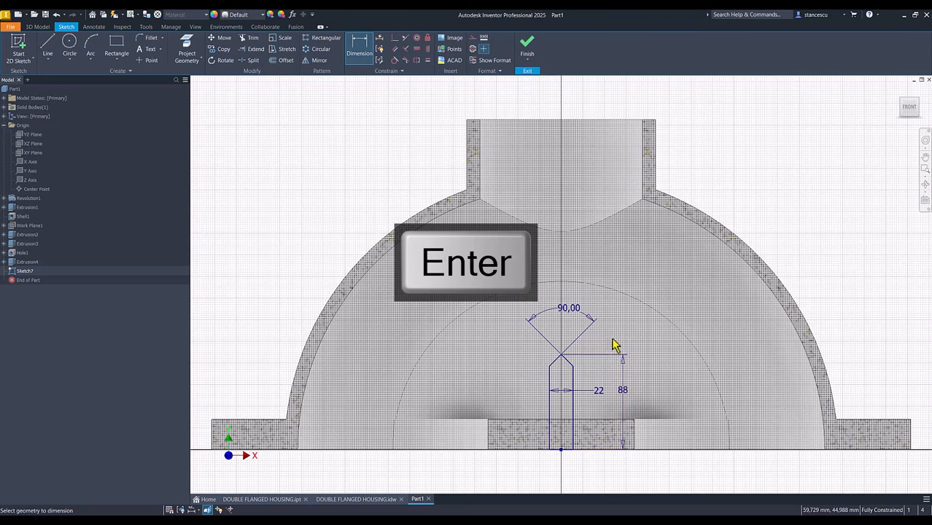
- Finish the rib sketch and extrude its profile up to the housing's rear inner wall face, joined, keeping Extrude open for another extrusion
click(525, 45)
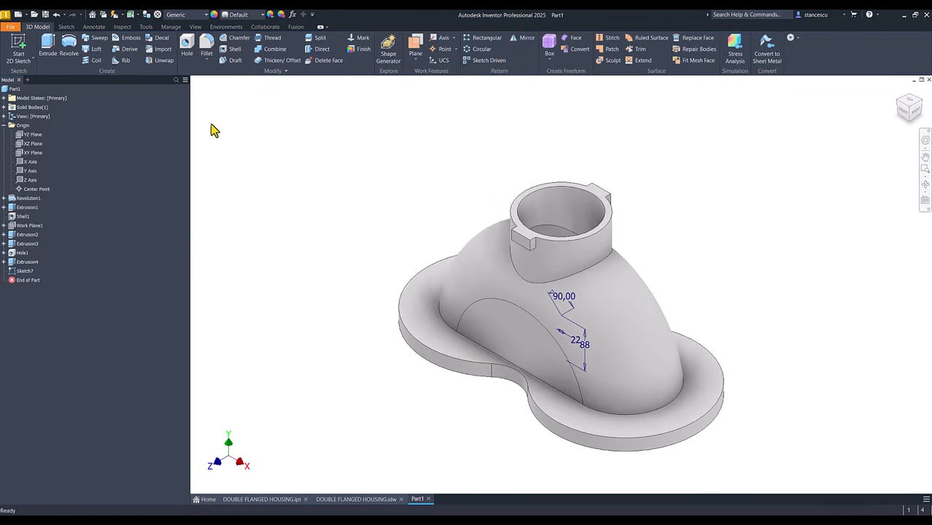
click(48, 47)
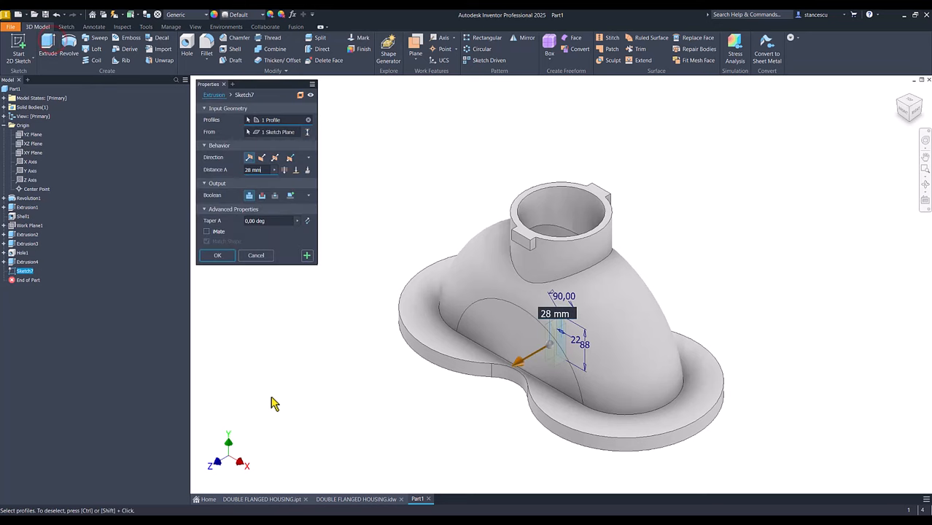
shift+middle_drag(289, 405, 639, 330)
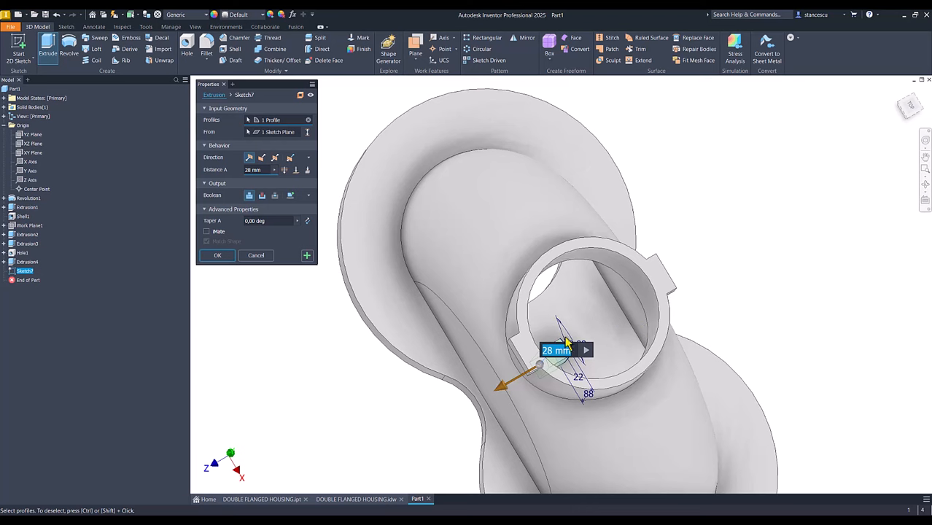
shift+middle_drag(567, 343, 624, 312)
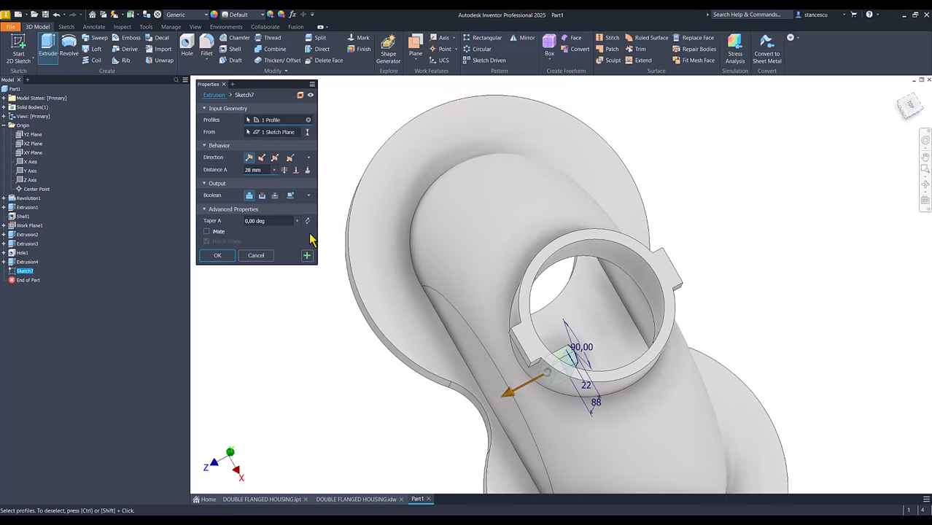
click(296, 171)
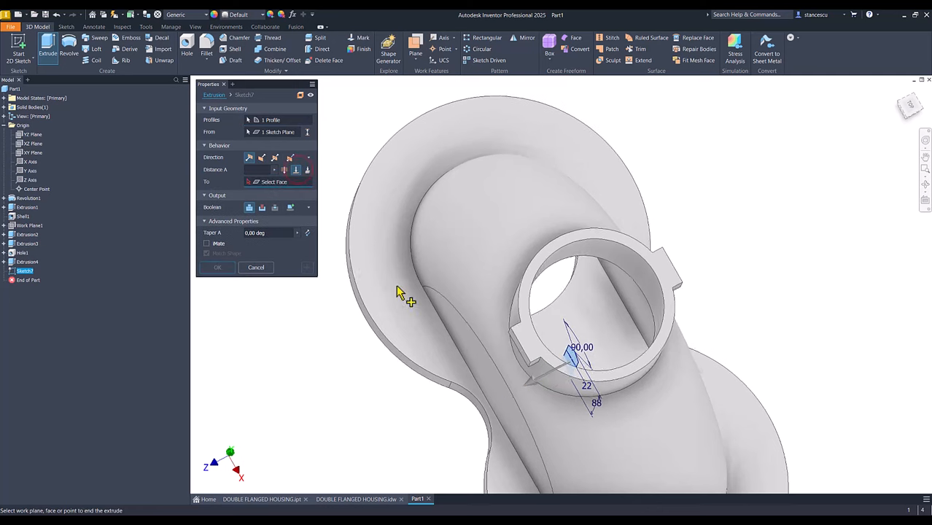
shift+middle_drag(406, 298, 652, 308)
click(636, 319)
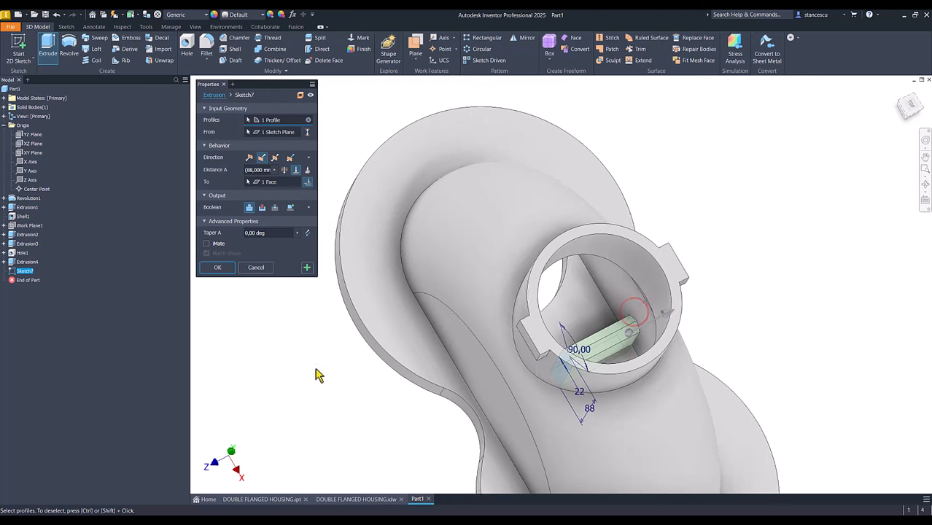
click(307, 268)
- Extrude the same rib profile in the other direction up to the opposite inner wall face, joined to the housing
shift+middle_drag(308, 291, 483, 387)
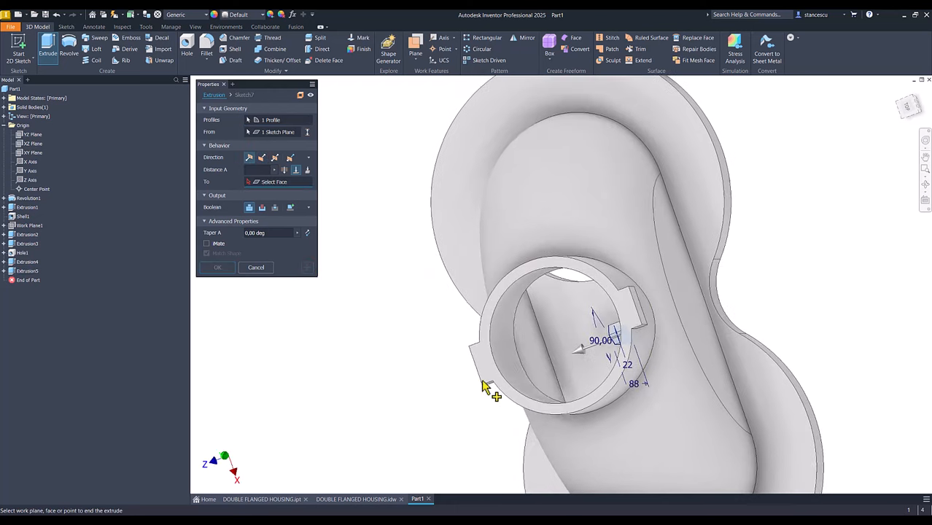
click(537, 356)
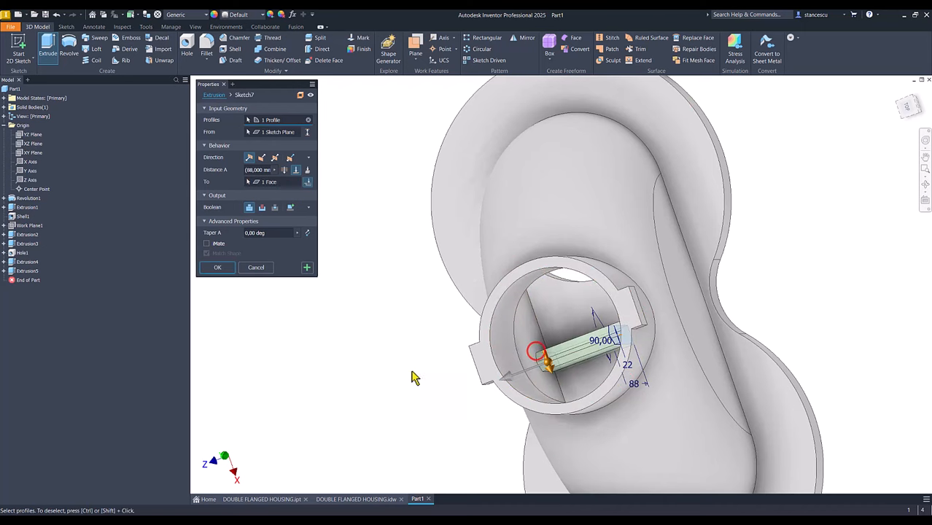
shift+middle_drag(414, 377, 215, 311)
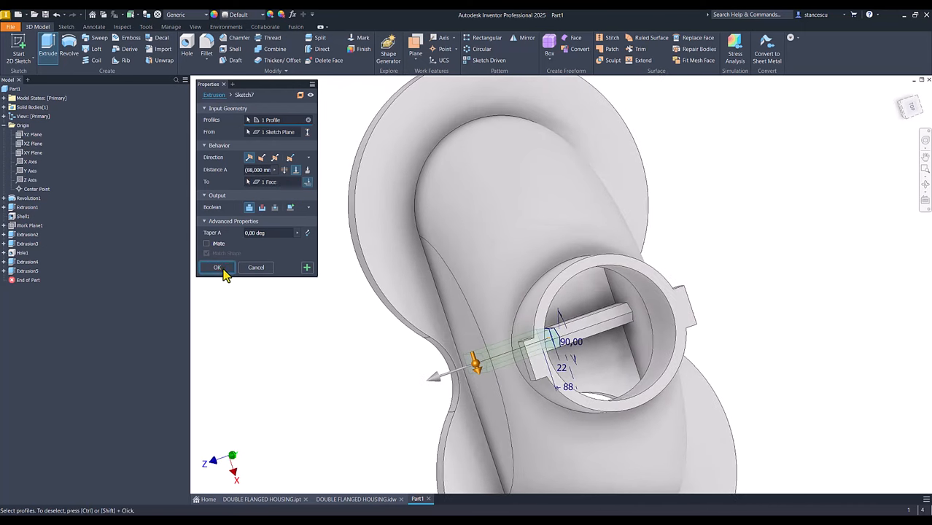
click(217, 267)
key(F6)
click(270, 317)
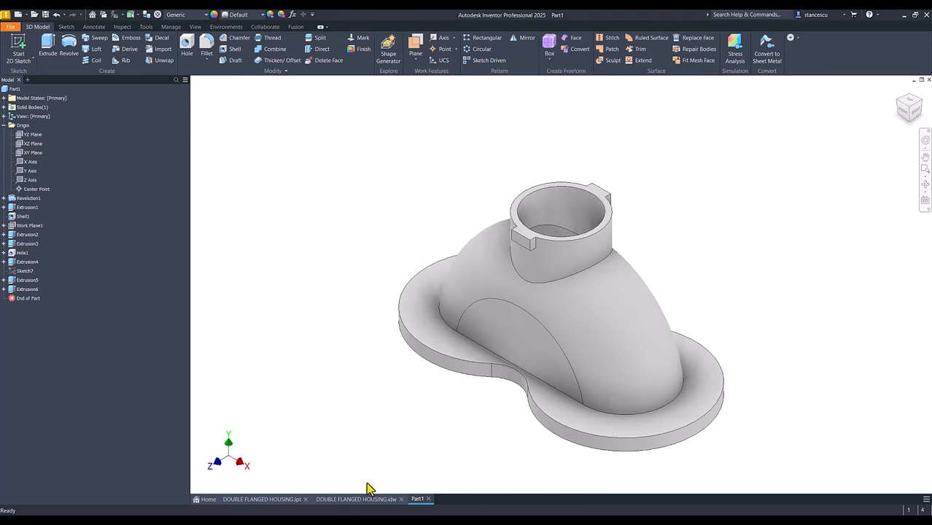
- Examine the flange groove's shape and dimensions in the DOUBLE FLANGED HOUSING drawing and on its finished reference part
click(362, 499)
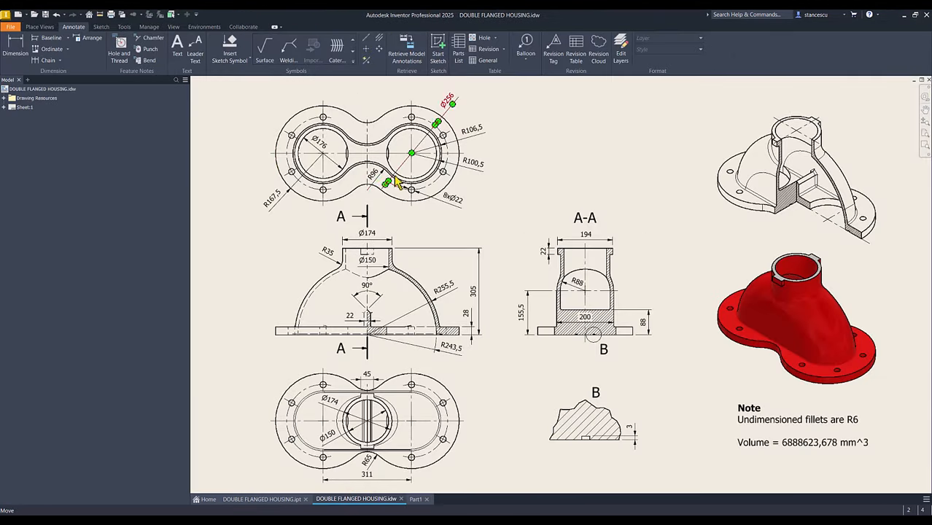
click(275, 499)
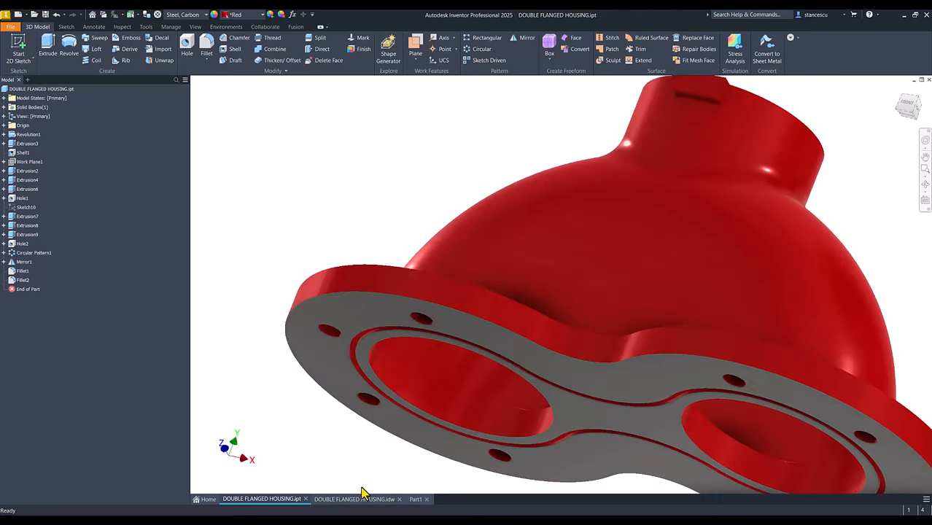
key(F6)
click(378, 499)
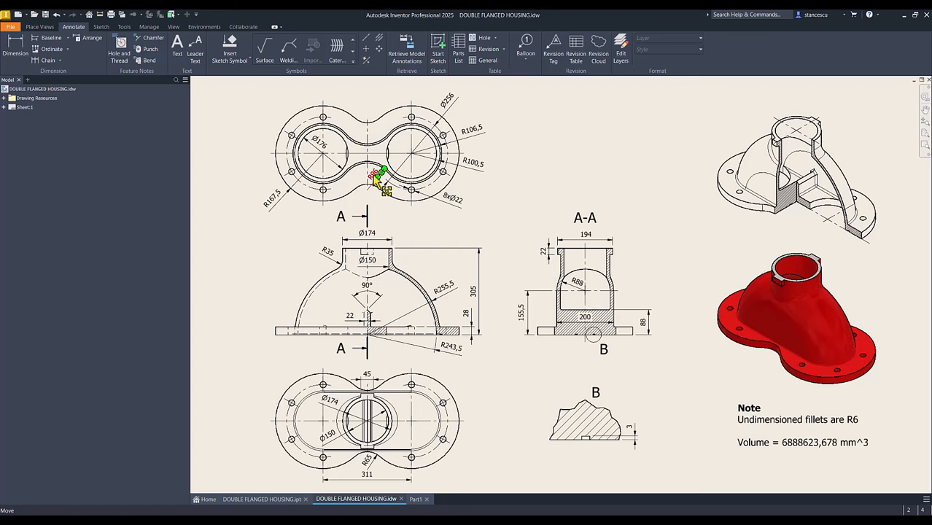
scroll(374, 188, up, 5)
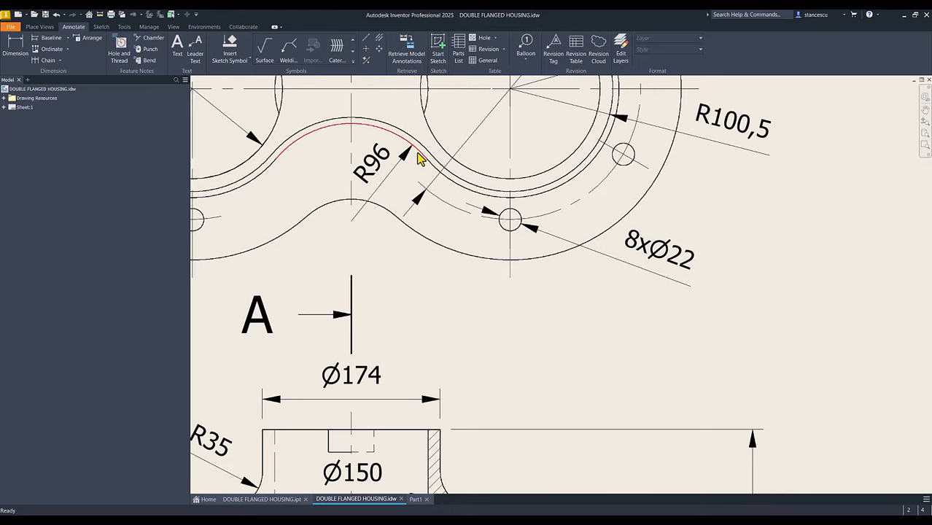
key(Home)
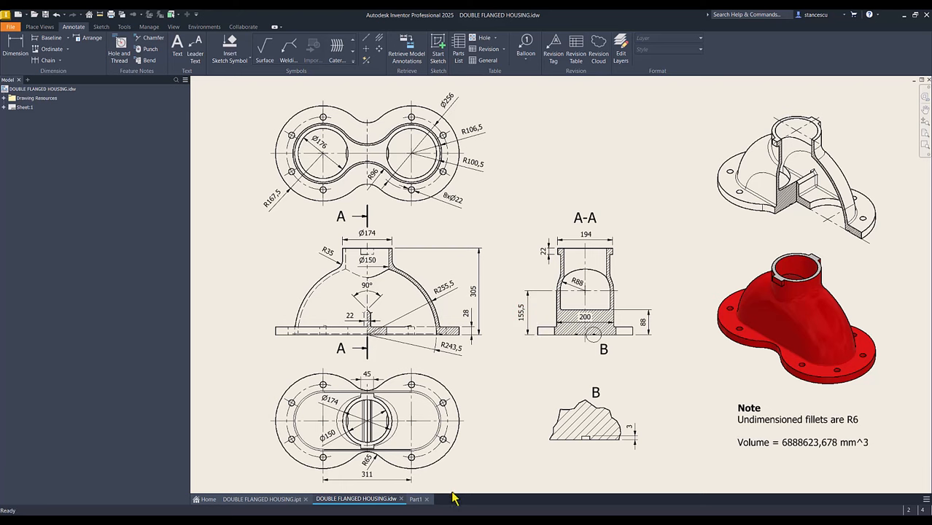
- Return to Part1 and start a new sketch on the underside face of the double flange
click(415, 499)
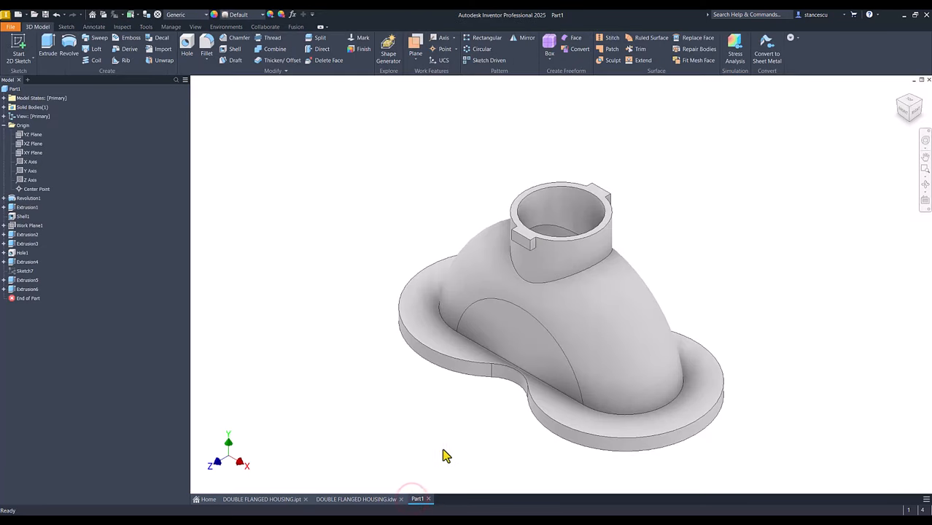
shift+middle_drag(324, 243, 518, 354)
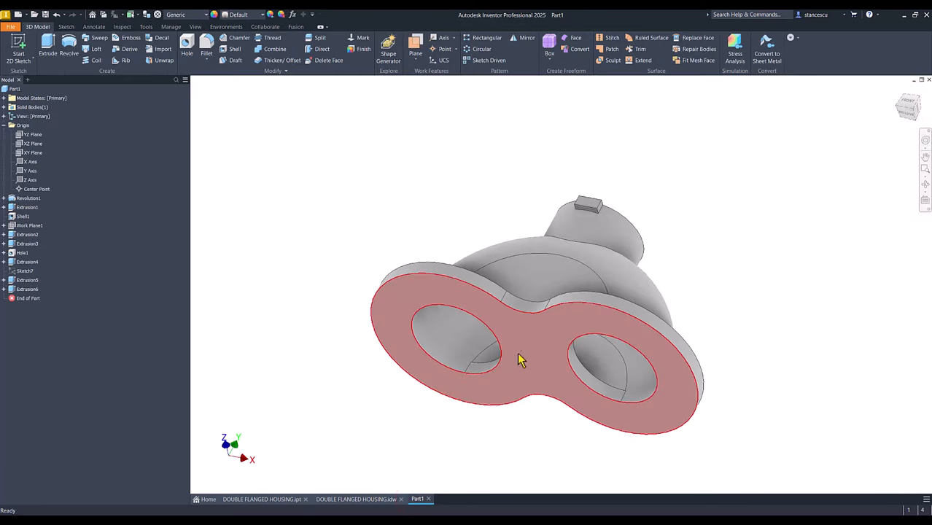
click(531, 342)
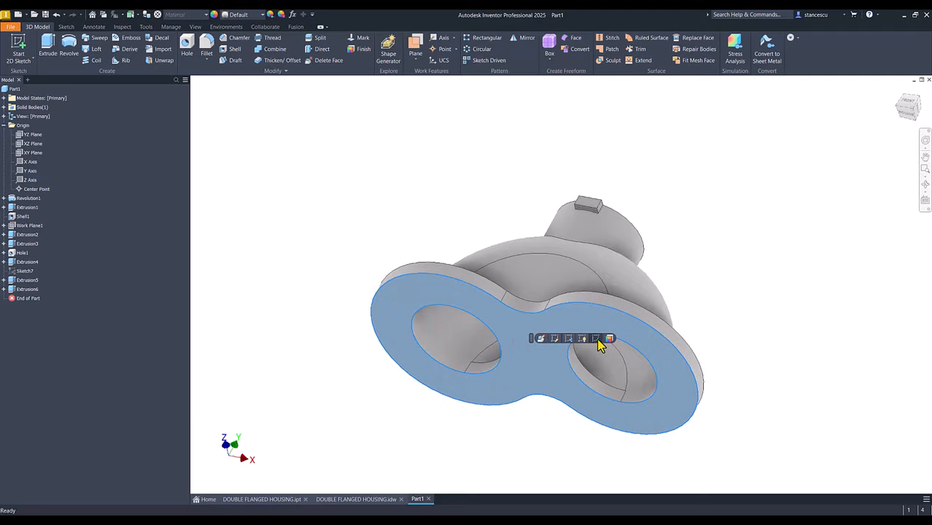
click(597, 339)
key(Num_Lock)
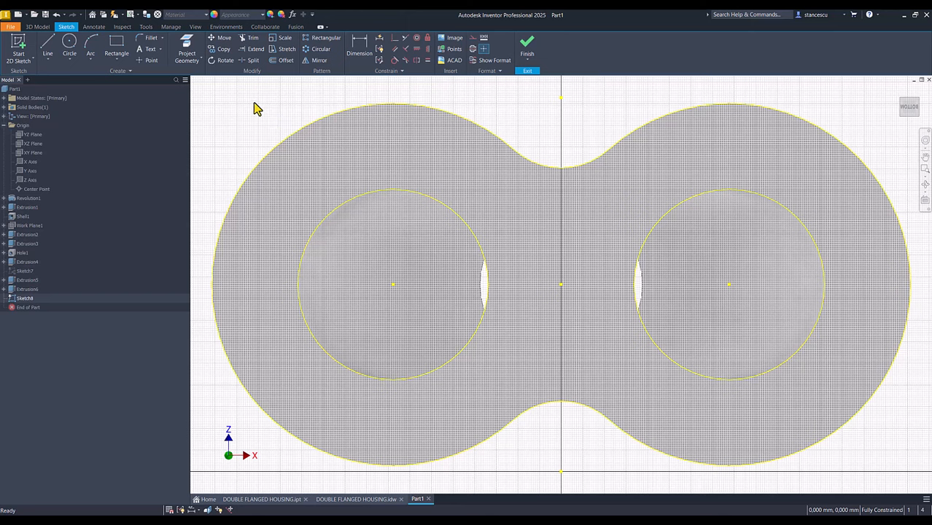
- Draw a circle centred on the left bore, defined by a radius of 106,5 mm
click(69, 45)
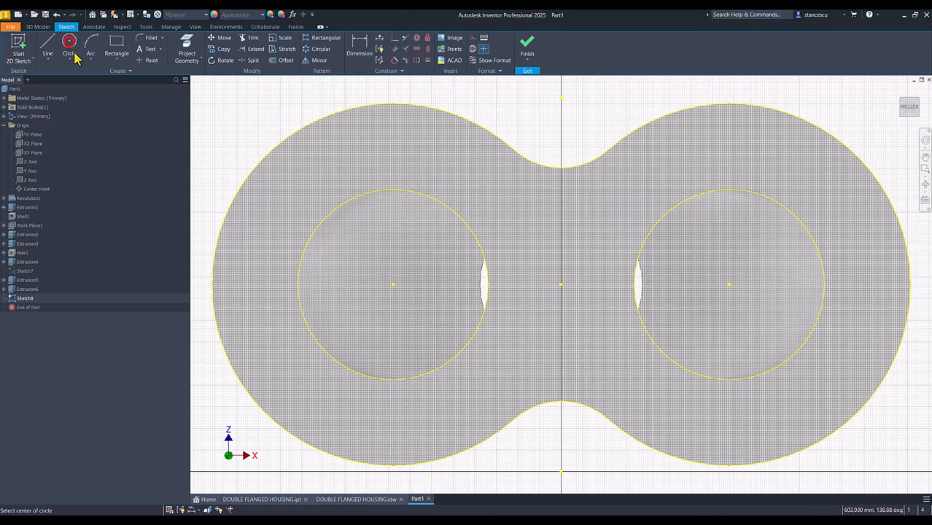
click(393, 285)
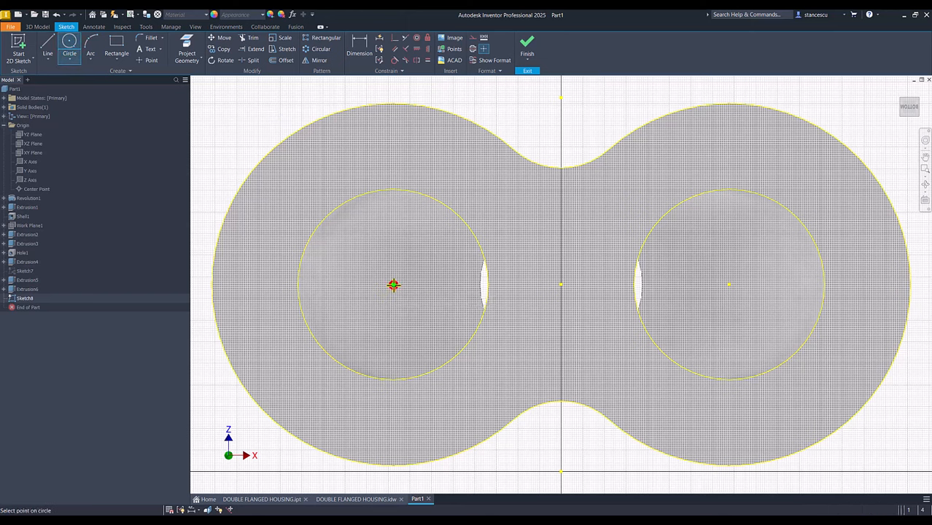
right_click(504, 200)
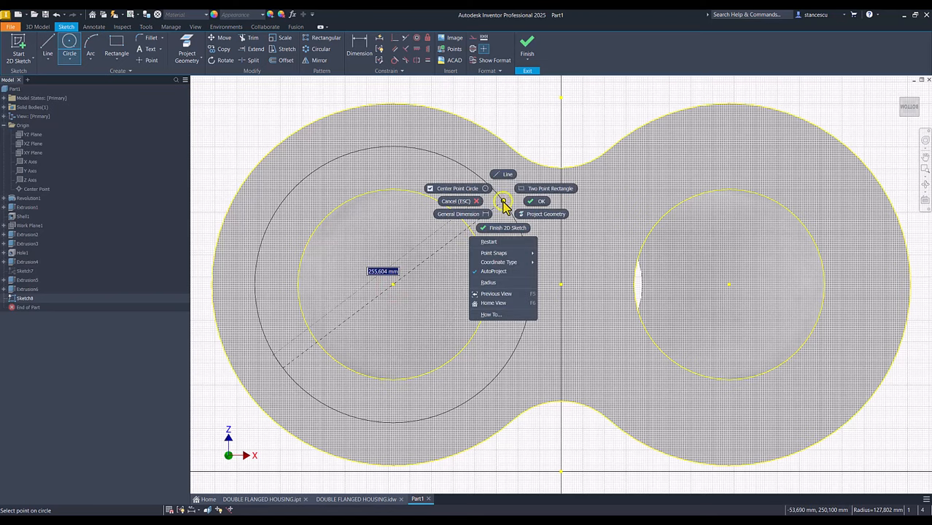
click(499, 284)
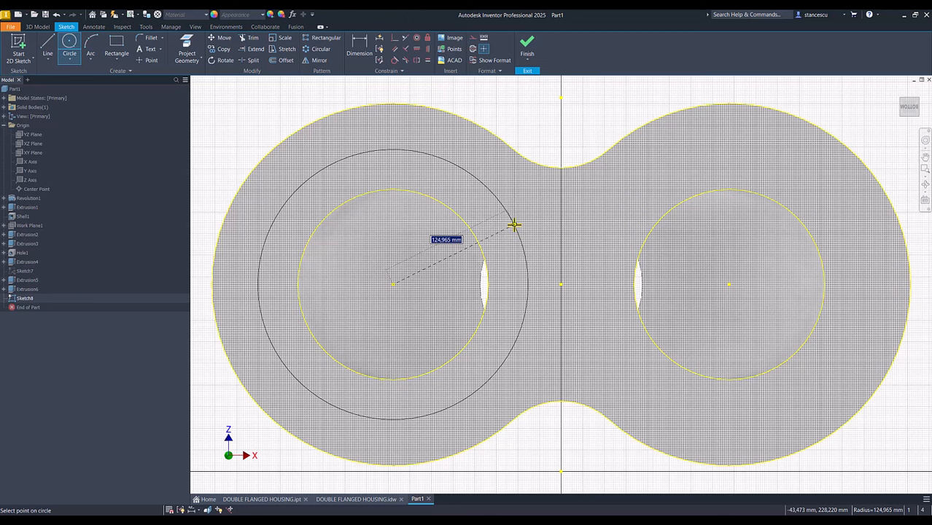
text(106,5)
key(Return)
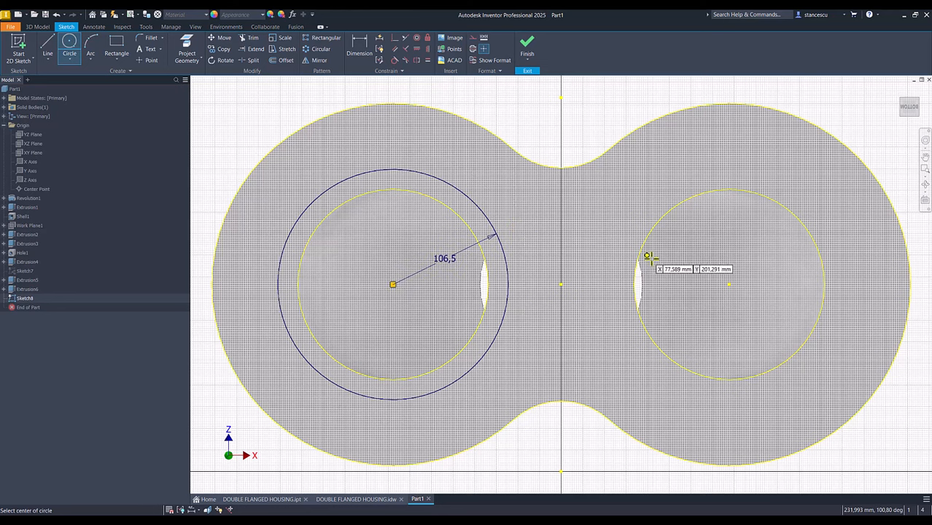
- Draw a circle centred on the right bore and constrain it equal to the left 106,5 mm radius circle
click(730, 284)
click(787, 267)
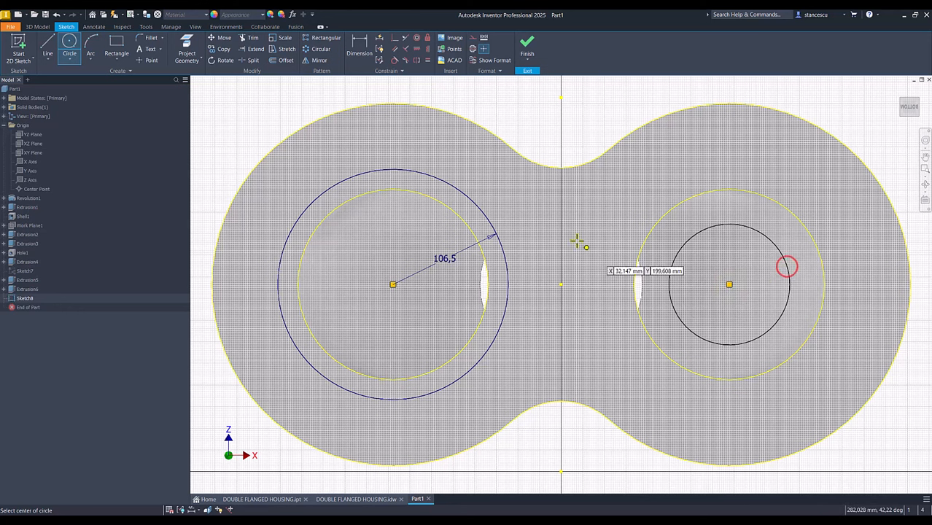
click(427, 61)
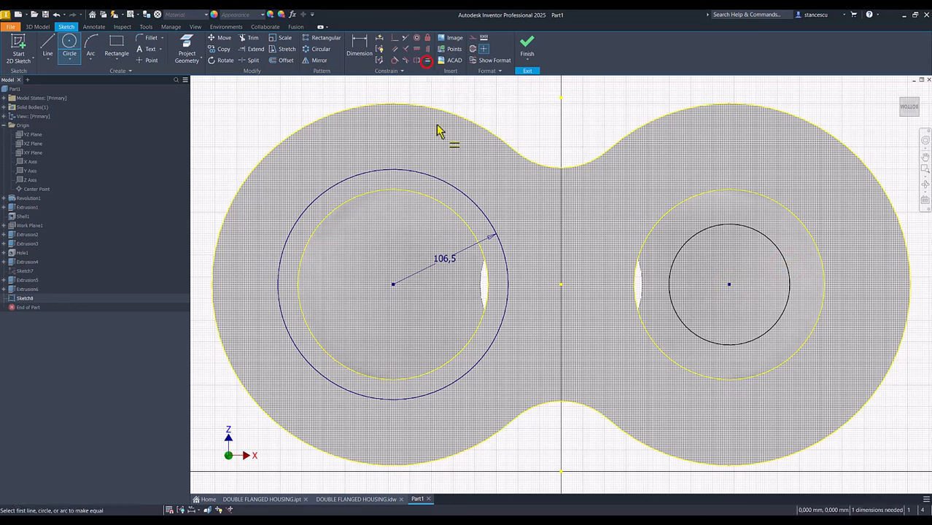
click(460, 192)
click(707, 232)
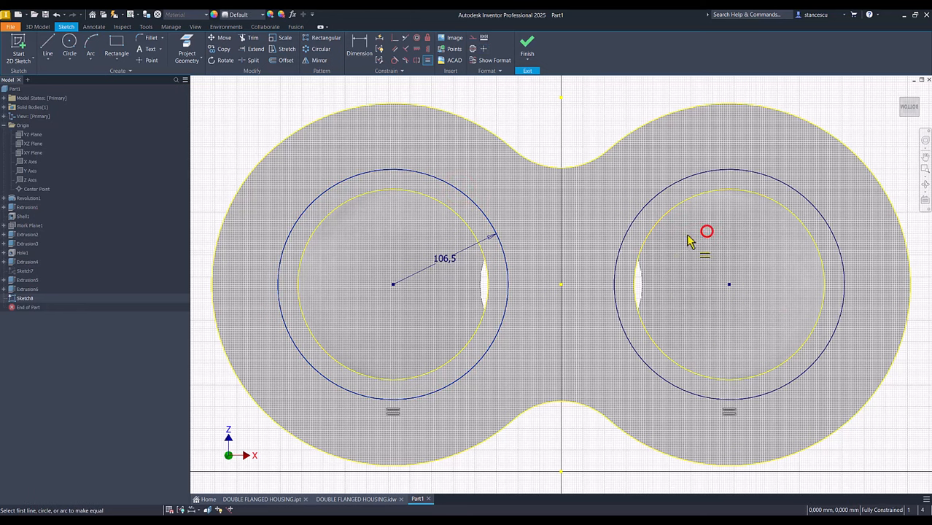
- Draw a downward-bulging three-point arc joining the upper inner sides of both circles and make it tangent to them
click(89, 48)
click(465, 193)
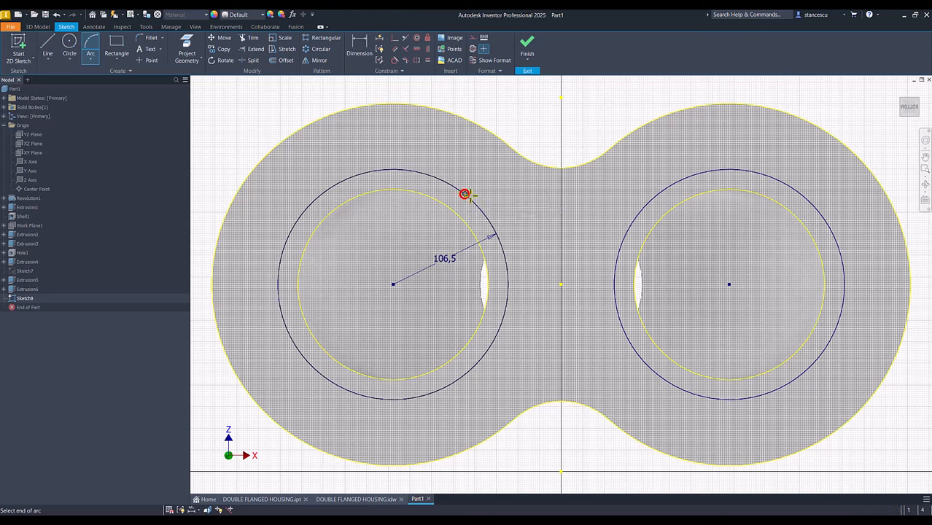
click(657, 193)
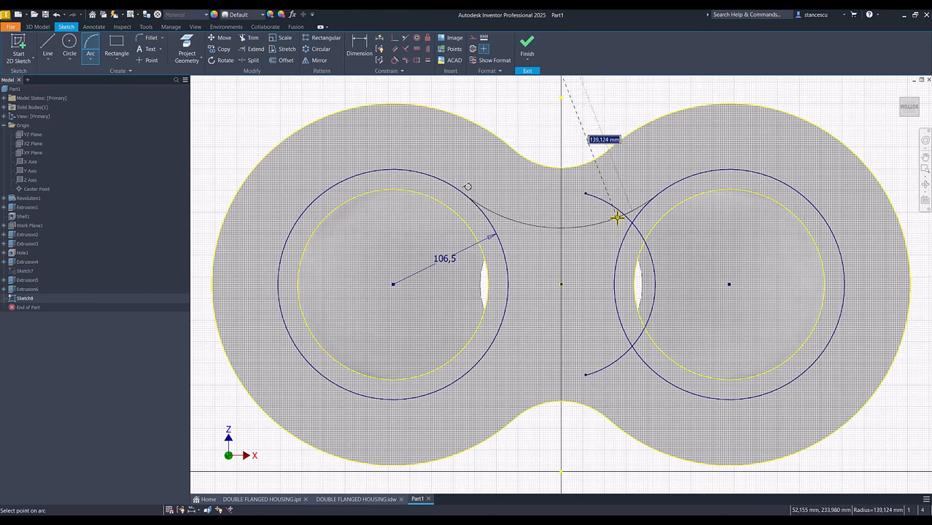
click(616, 217)
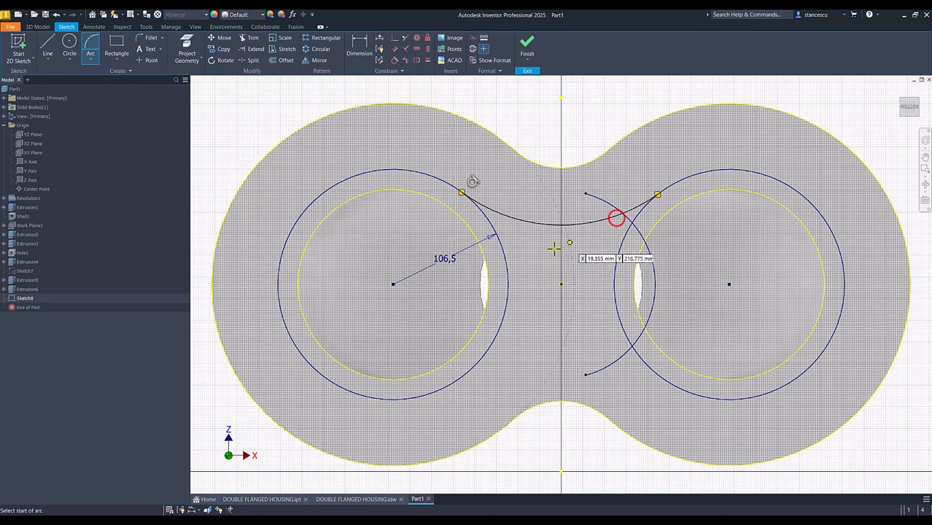
click(356, 49)
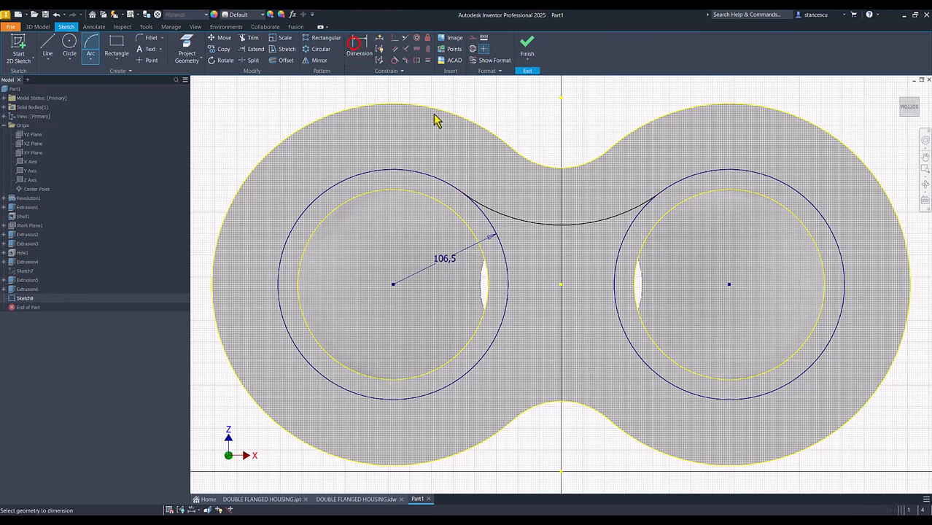
click(394, 60)
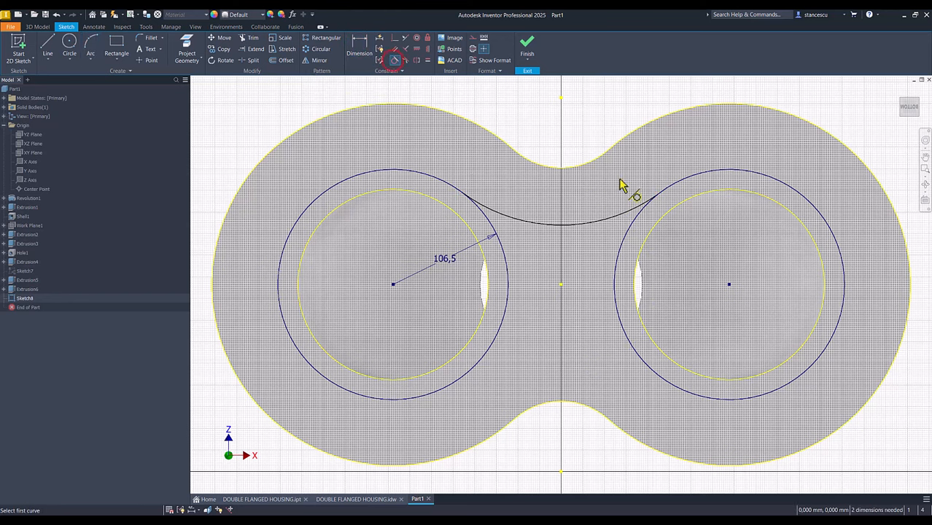
click(626, 216)
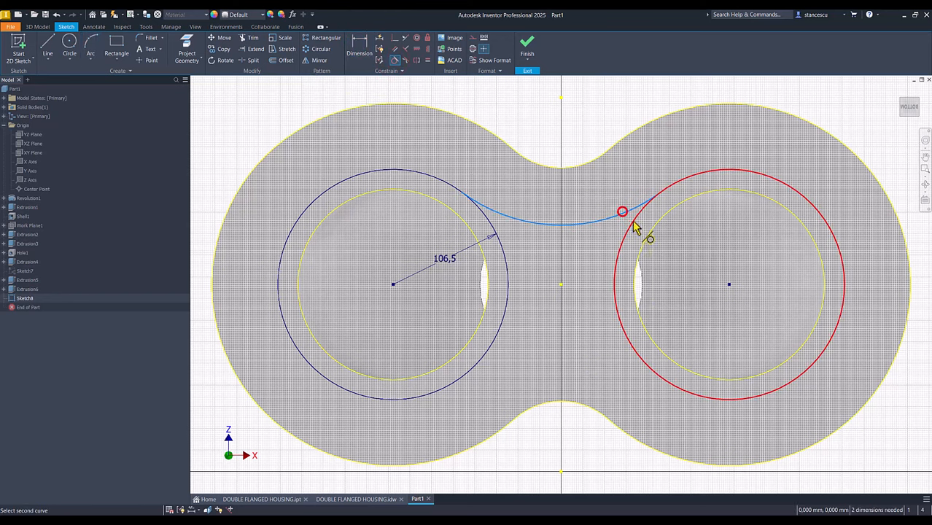
click(632, 224)
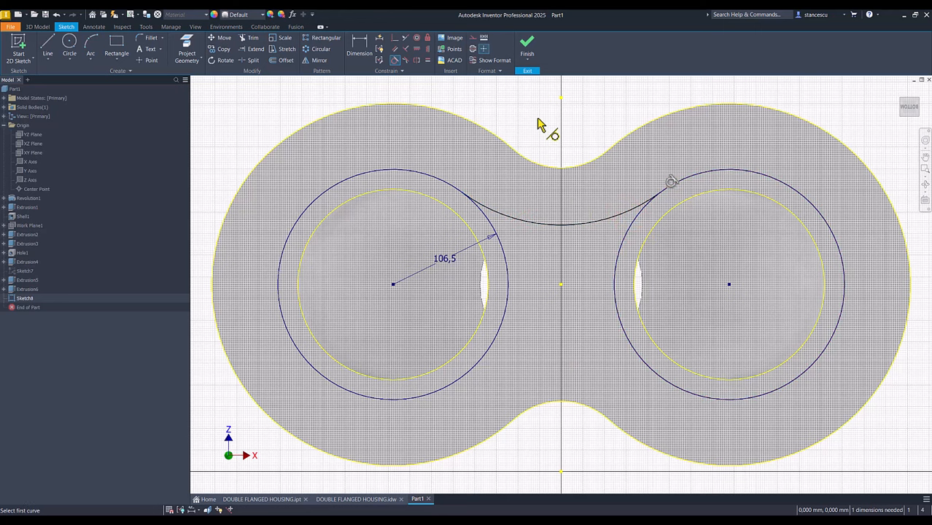
- Dimension the connecting arc with a radius of 96 mm
click(357, 46)
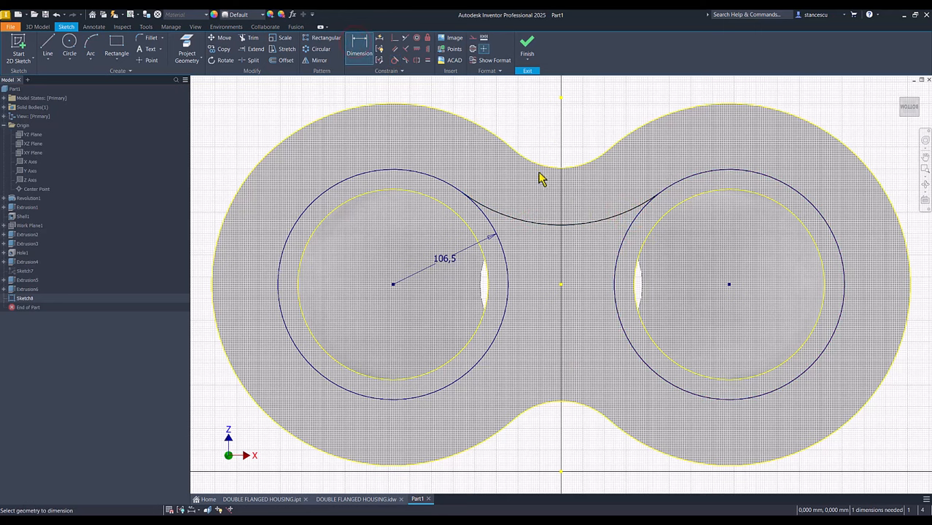
click(534, 223)
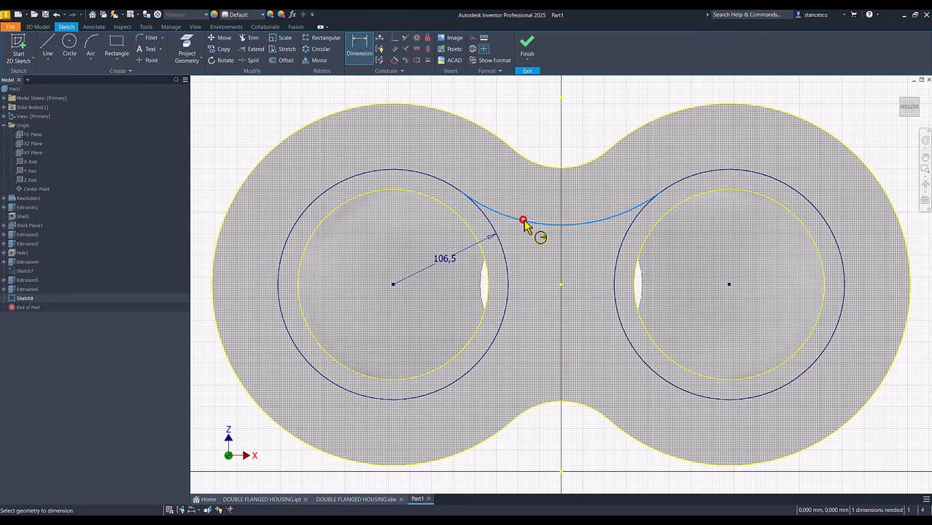
click(536, 148)
text(96)
key(Return)
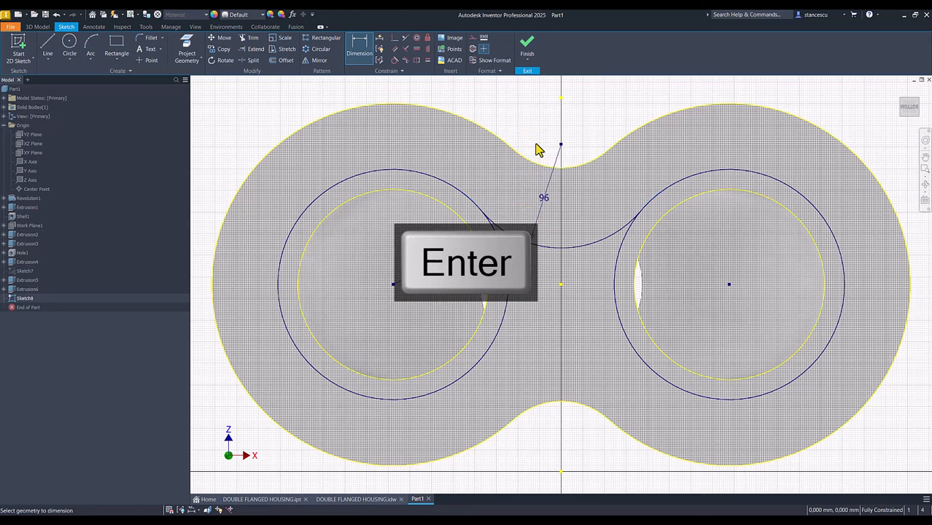
- Draw a horizontal line connecting the centres of the two circles
click(47, 45)
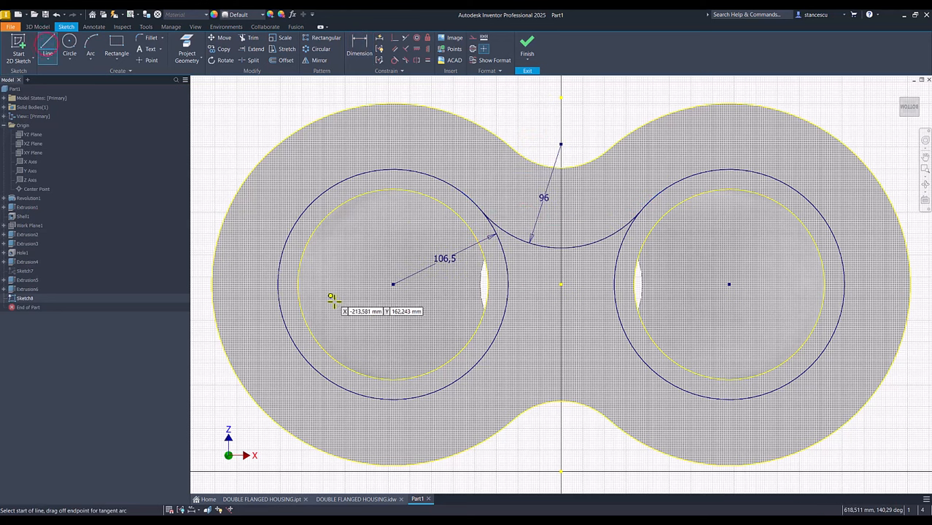
click(393, 283)
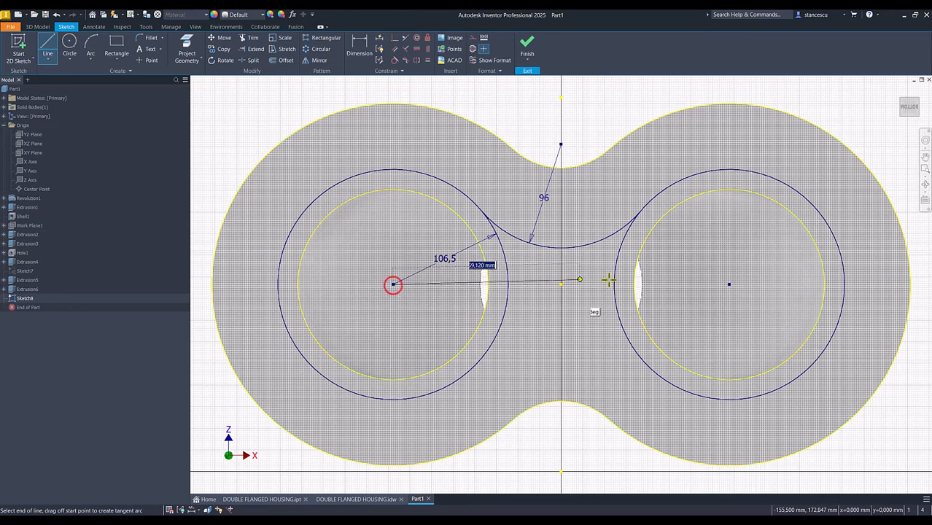
click(731, 285)
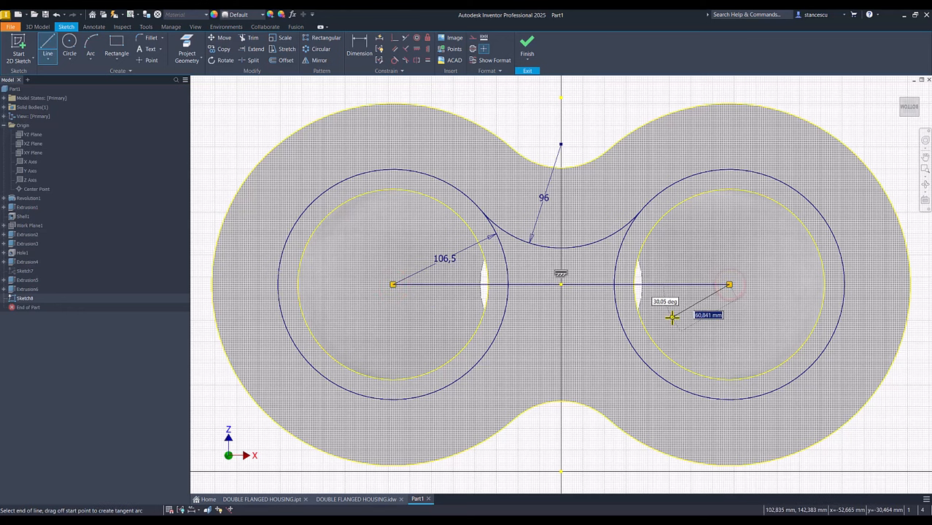
key(Escape)
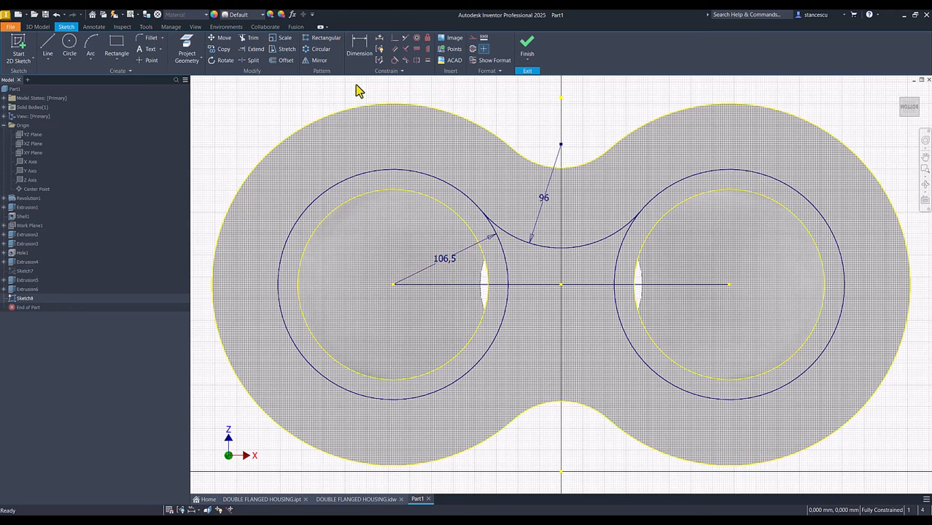
- Mirror the 96 mm radius arc about the horizontal centre line to join the circles on the lower side
click(319, 63)
click(547, 247)
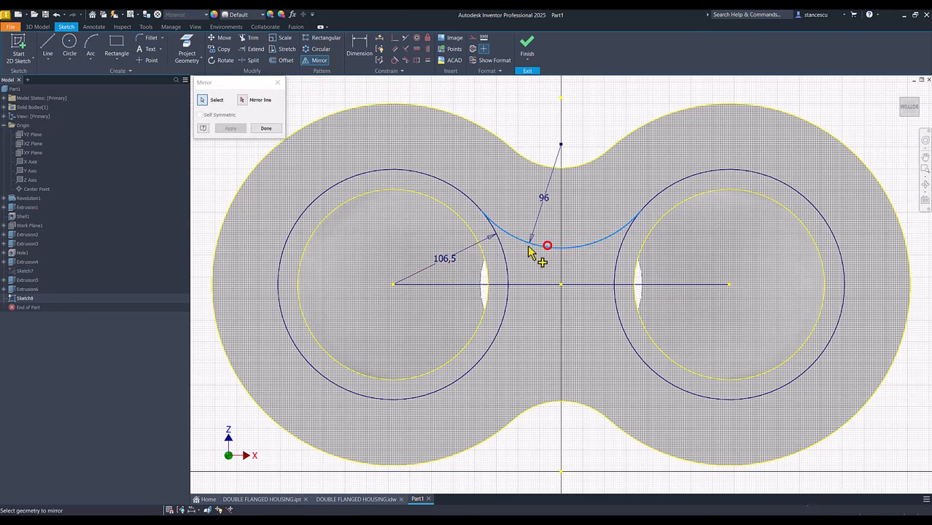
click(240, 99)
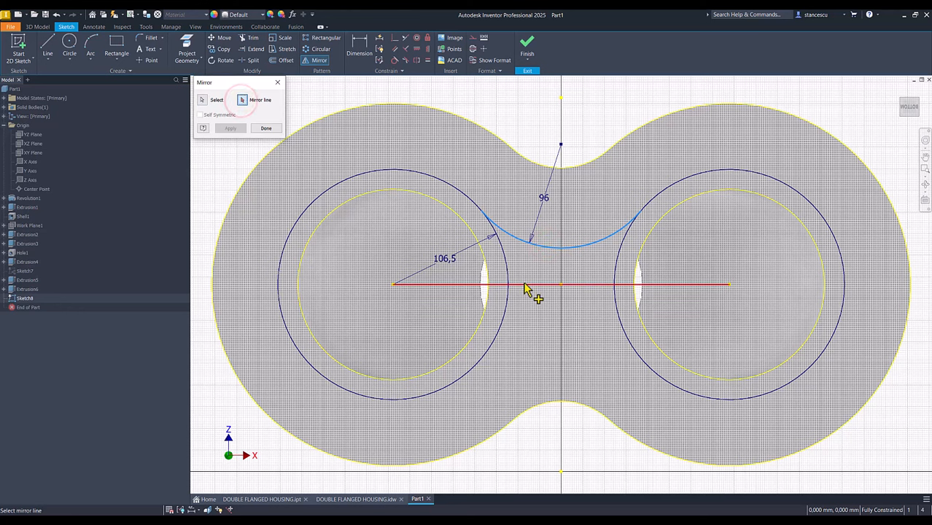
click(524, 283)
click(232, 128)
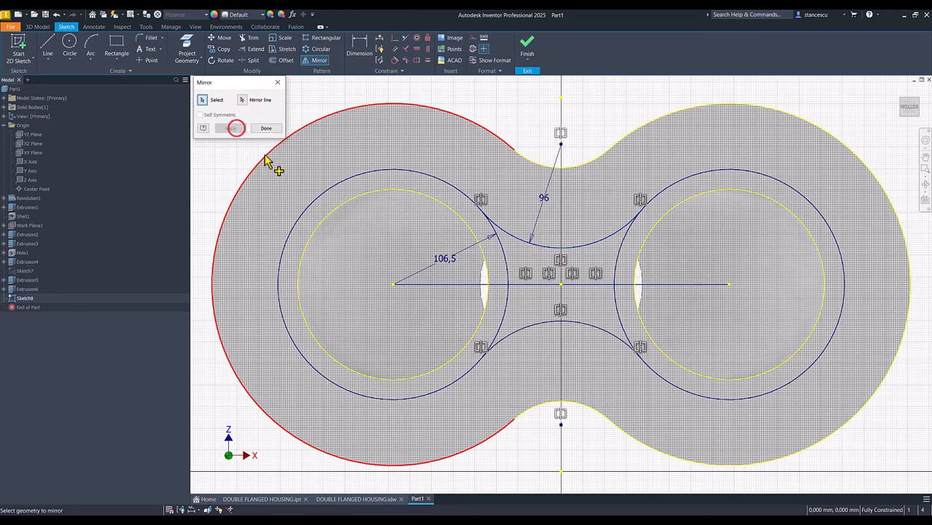
key(Escape)
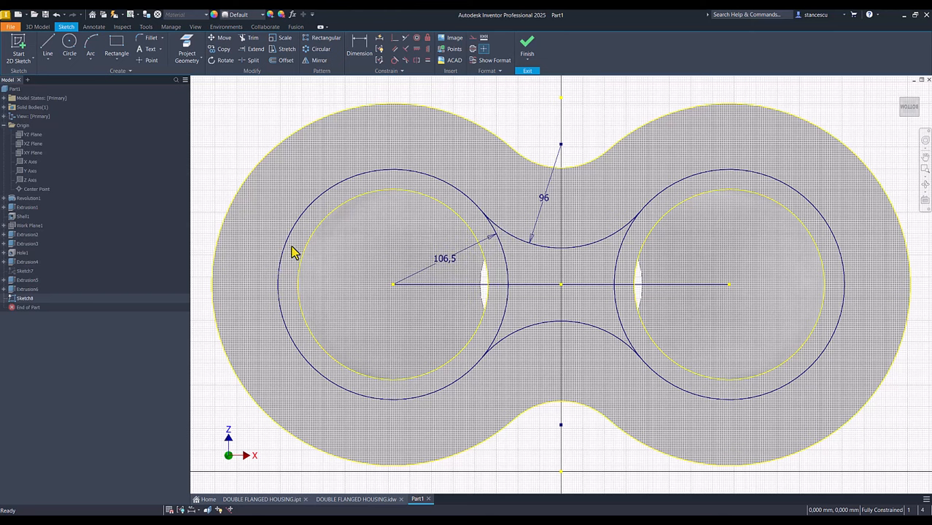
- Change the horizontal line joining the two circle centres to construction geometry
click(461, 282)
right_click(453, 303)
click(499, 305)
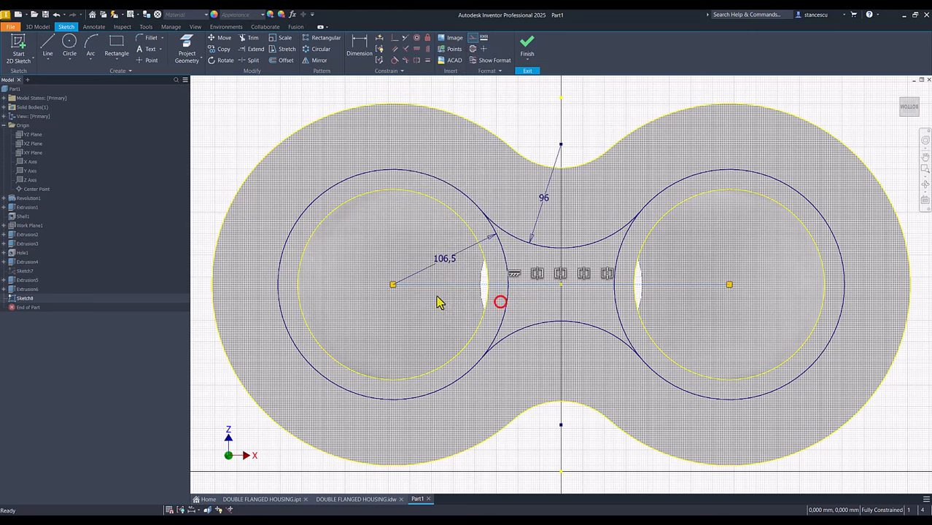
- Trim the inner arcs of both circles between the connecting arcs to leave one closed outline
click(251, 38)
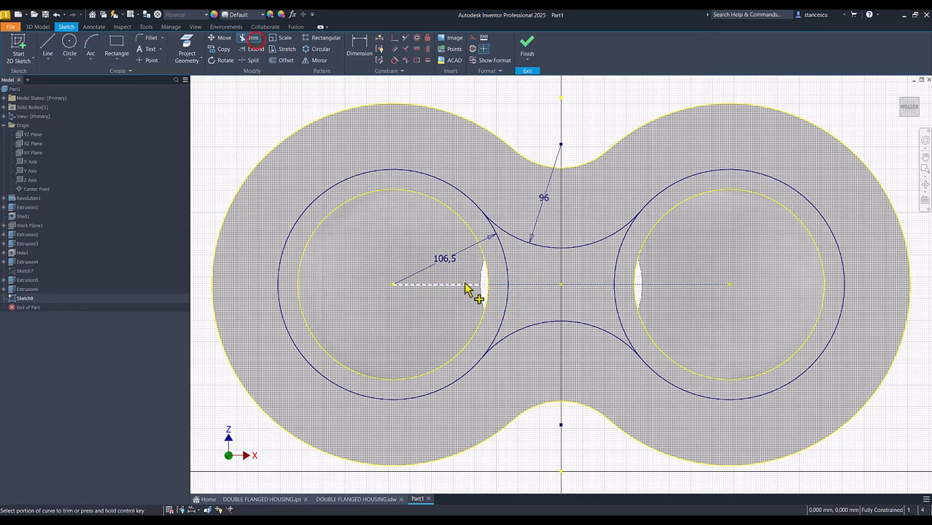
click(503, 314)
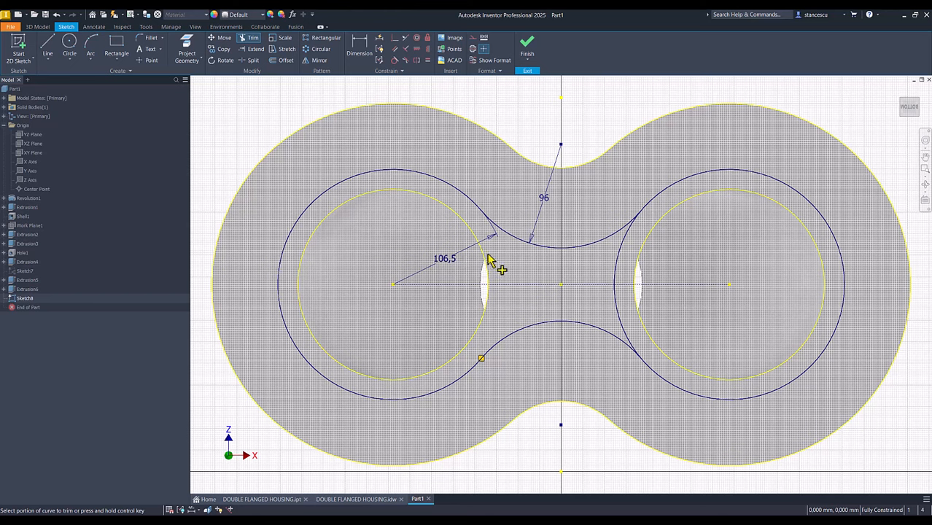
click(615, 268)
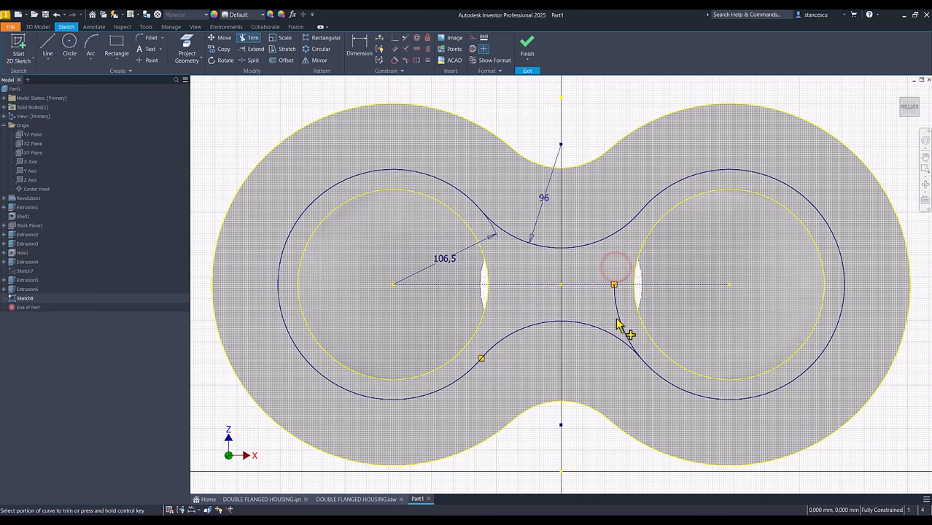
click(617, 319)
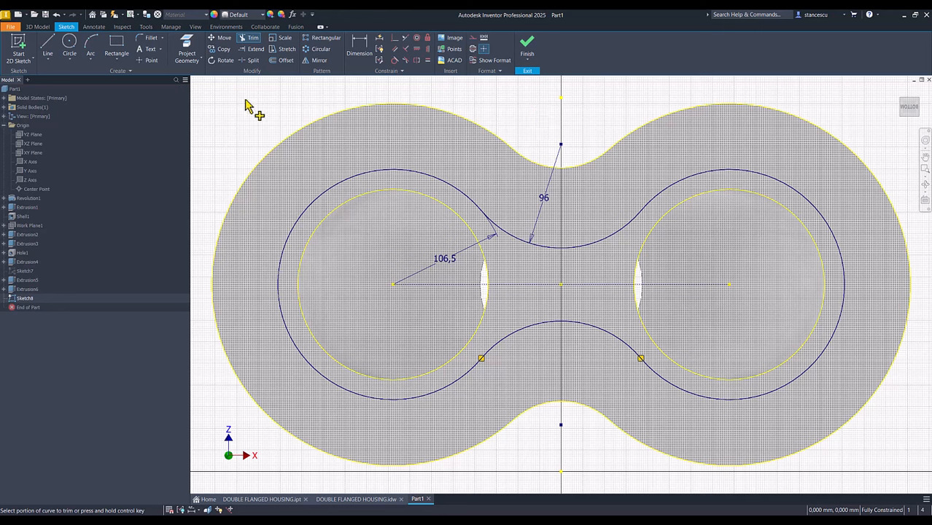
- Offset the closed outline inward by 109.6-100.5 mm
click(285, 61)
click(321, 193)
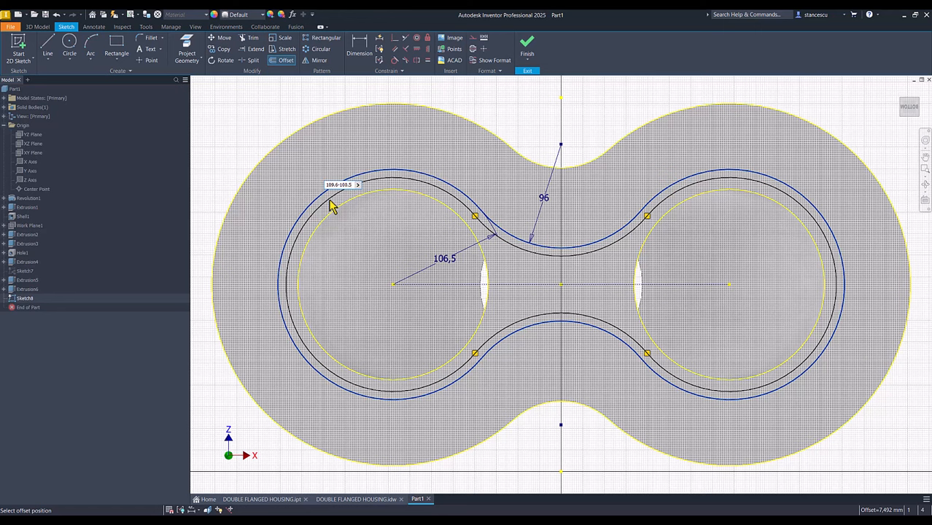
key(Return)
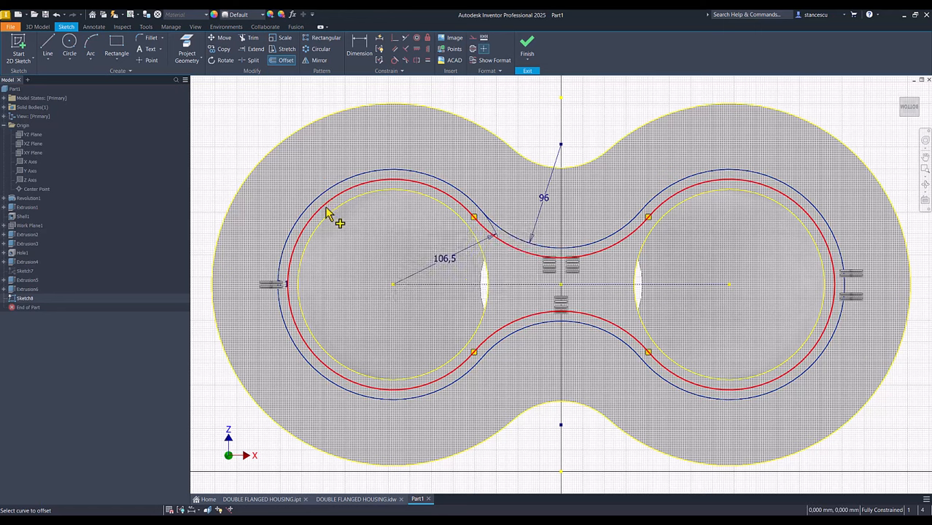
click(290, 311)
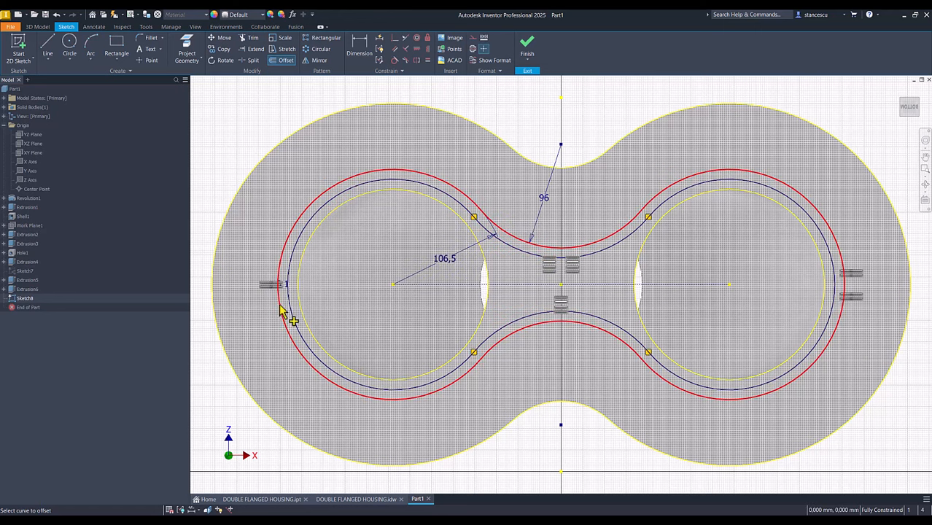
key(Escape)
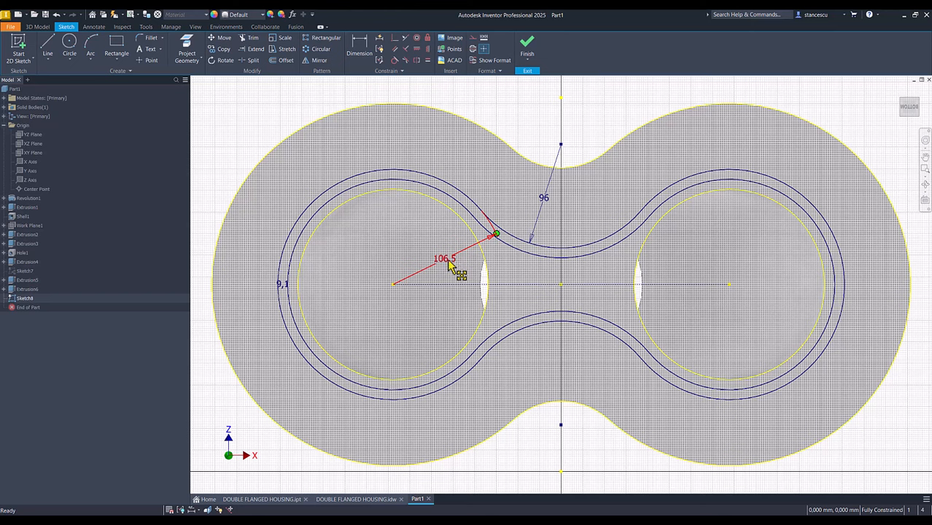
- Set the offset distance between the two outlines to 106.5 mm - 100.5 mm and finish the sketch
double_click(284, 285)
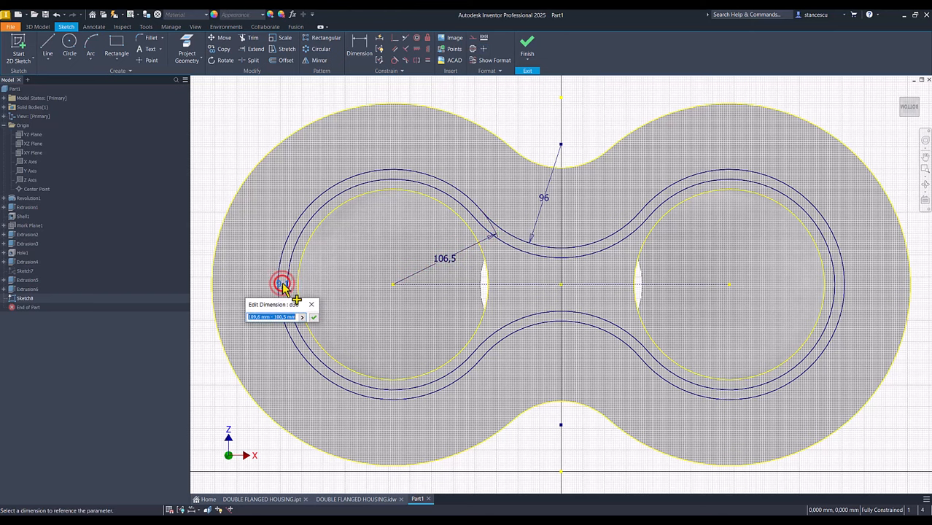
click(254, 316)
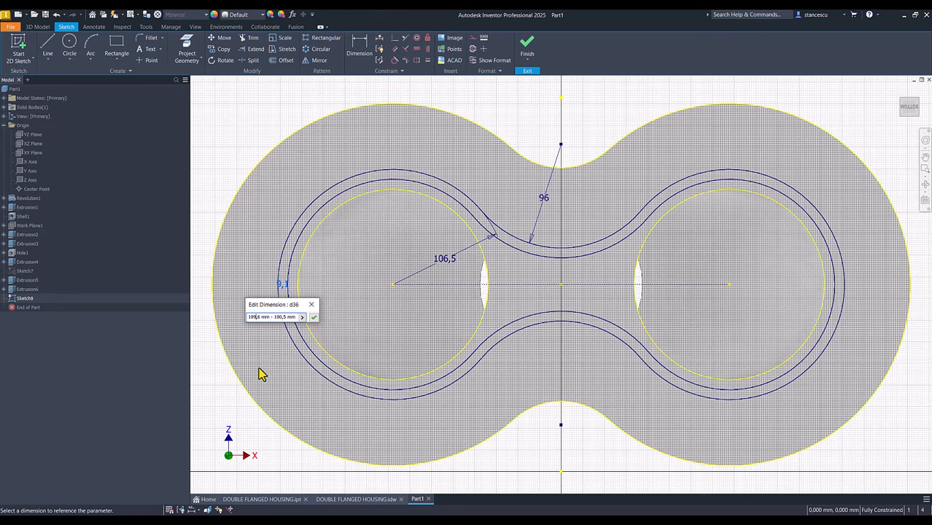
key(BackSpace)
key(Right)
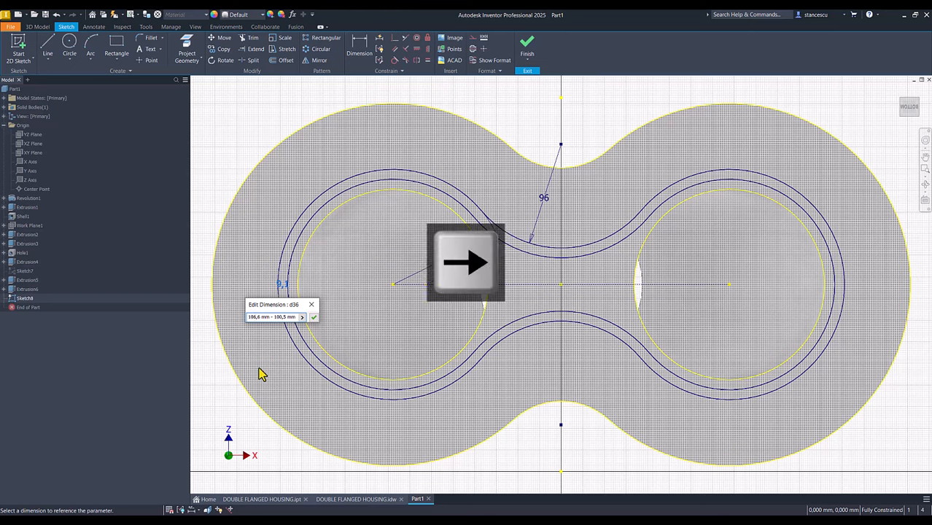
key(Delete)
text(5)
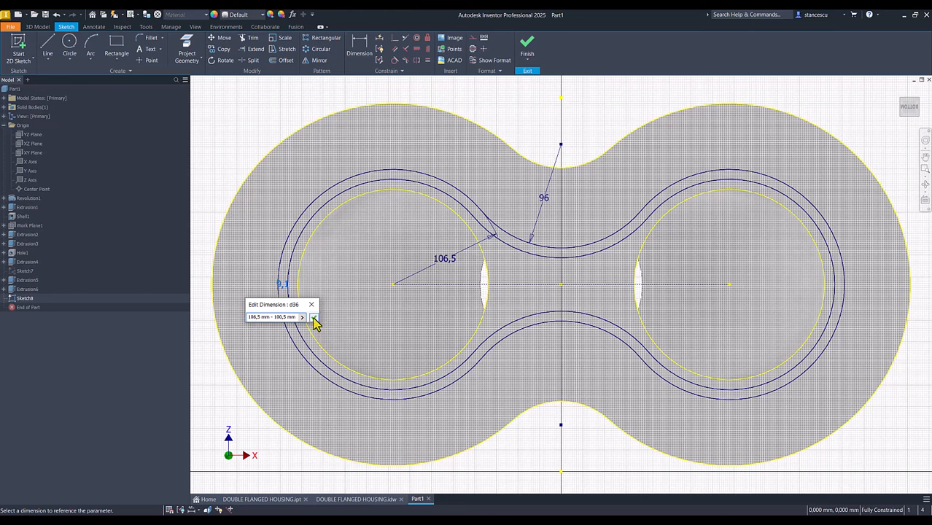
click(314, 321)
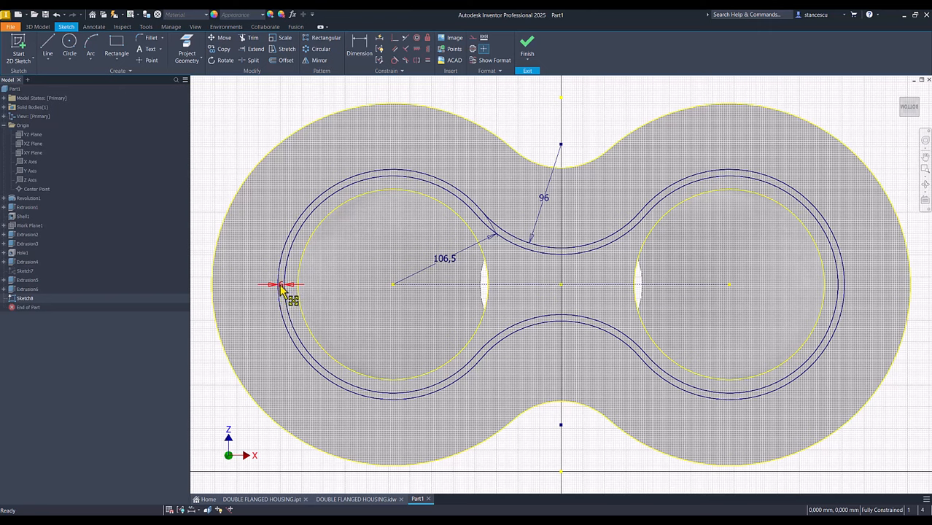
click(527, 45)
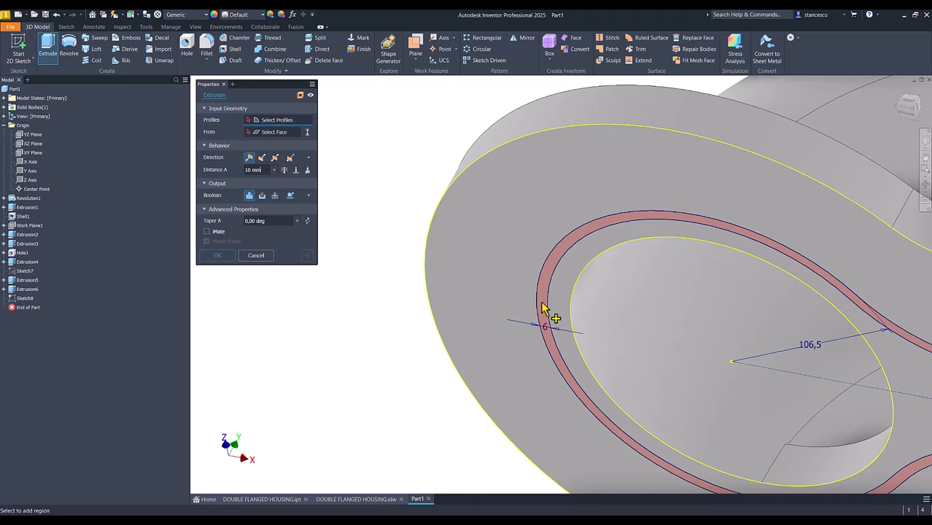
- Cut the narrow band between the two outlines 3 mm deep into the flange's bottom face
click(543, 309)
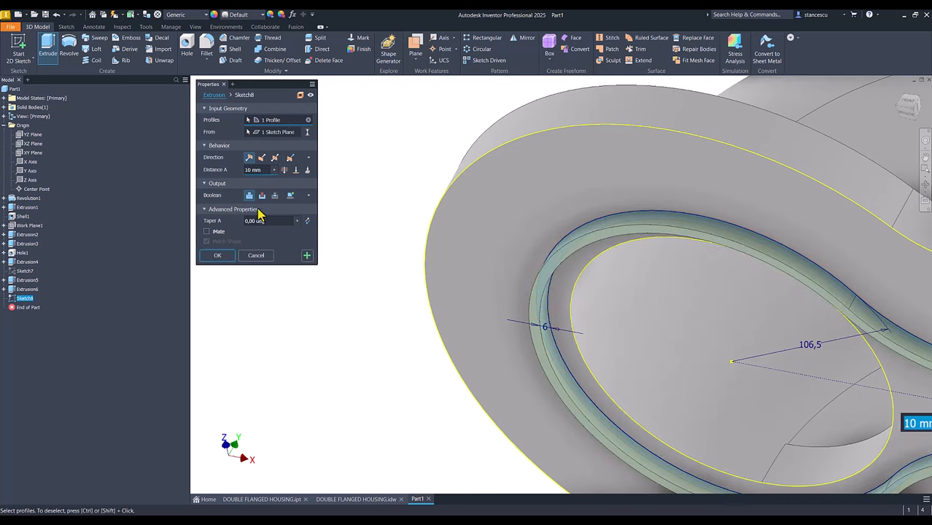
click(262, 195)
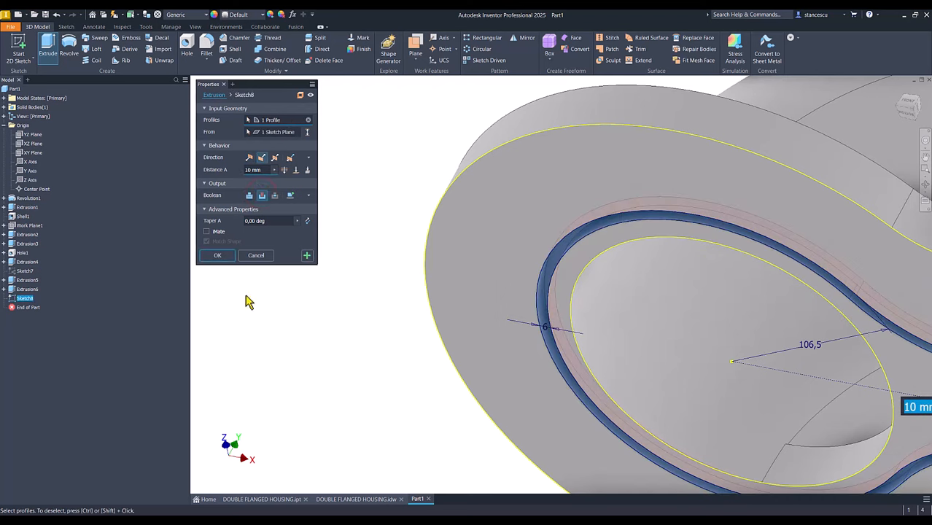
middle_drag(402, 375, 264, 360)
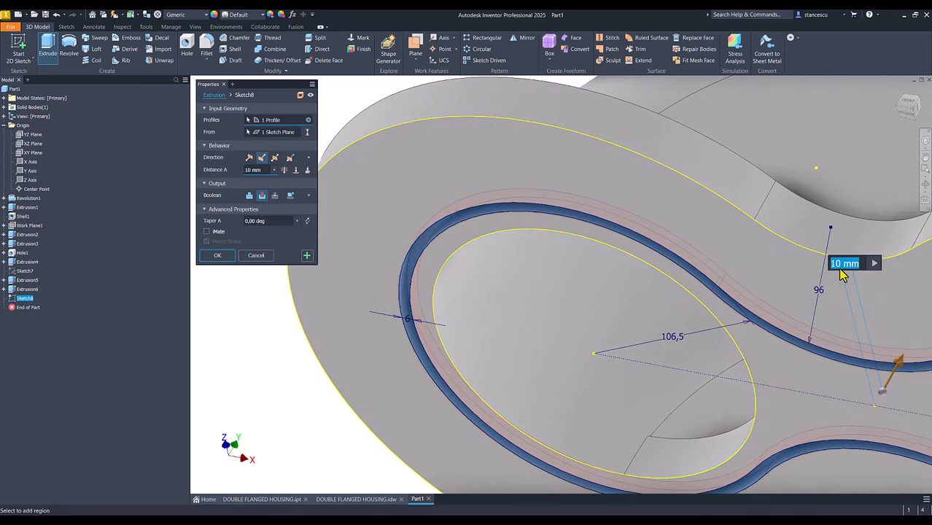
text(3)
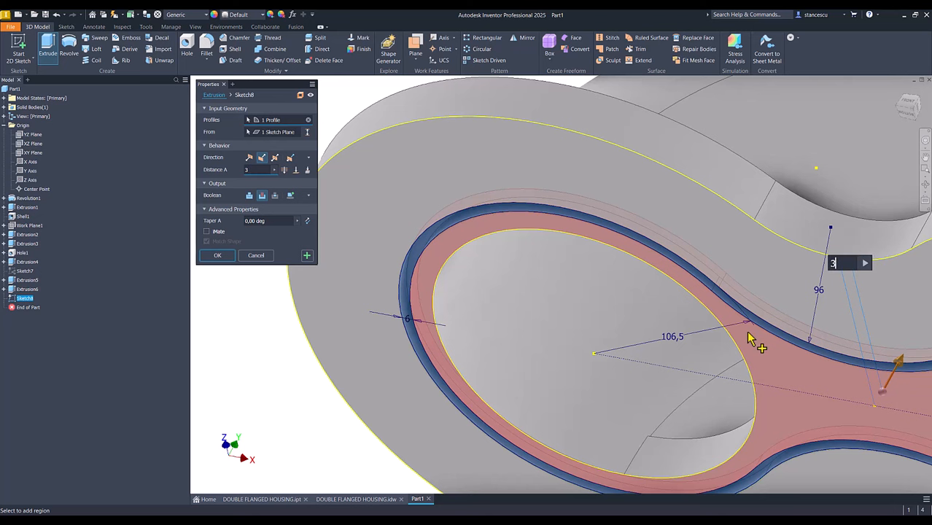
click(218, 257)
- Consult the drawing's flange-hole dimensions, then sketch a vertical line of 256/2 mm from the right flange circle's centre on the flange's top face
key(F6)
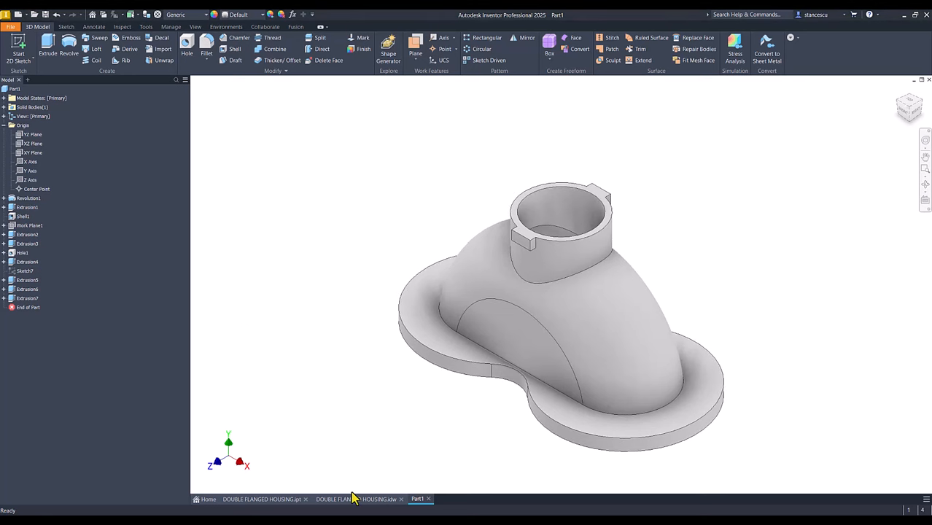
click(354, 500)
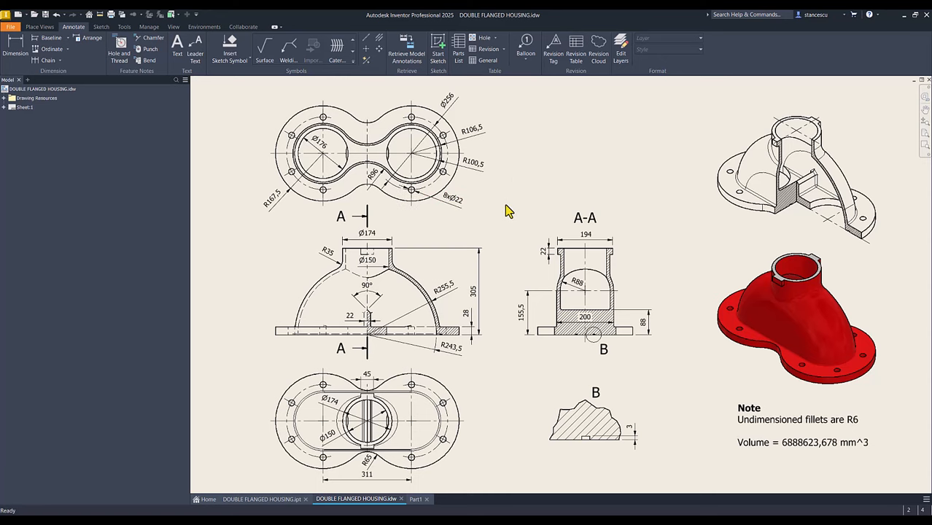
click(416, 500)
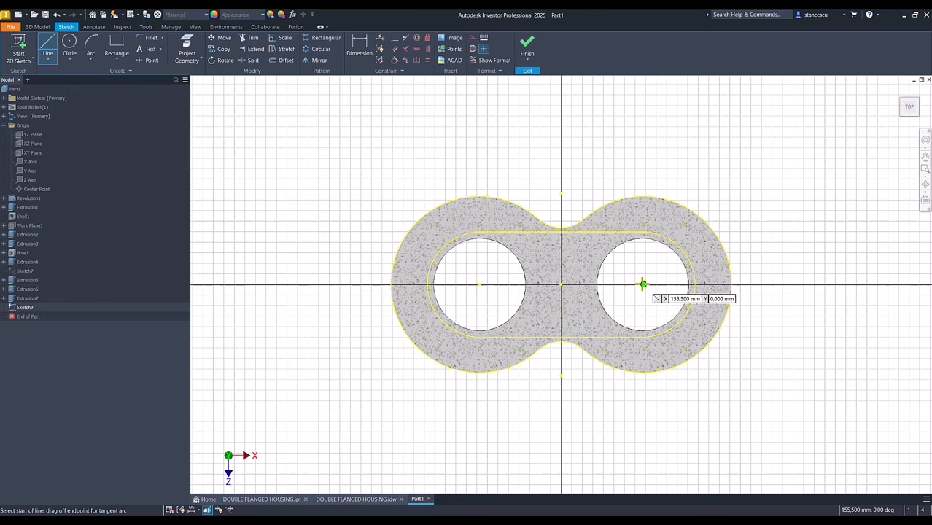
click(643, 284)
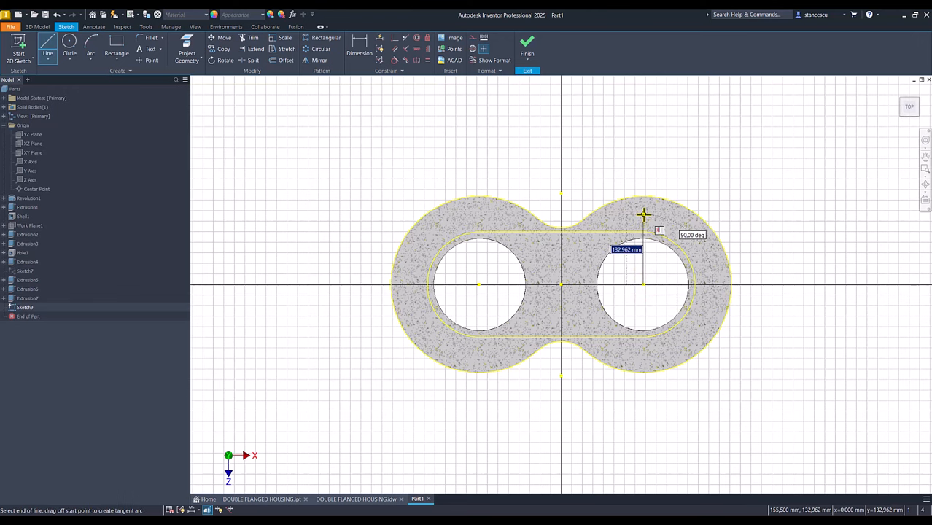
text(250)
text(/2)
key(Return)
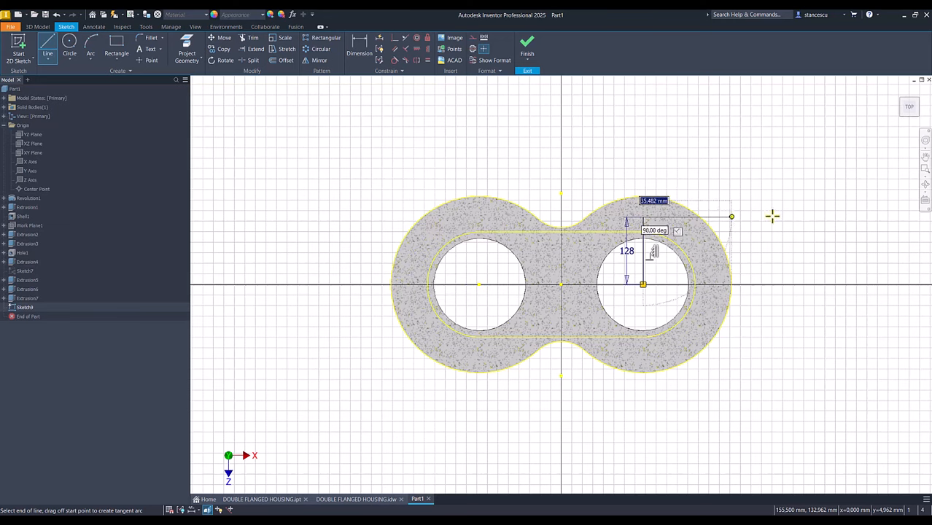
key(Escape)
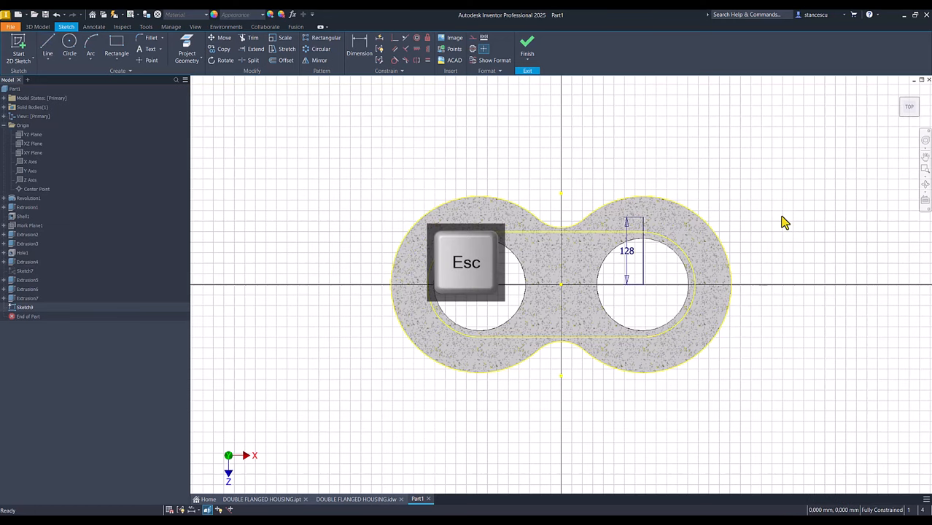
click(526, 45)
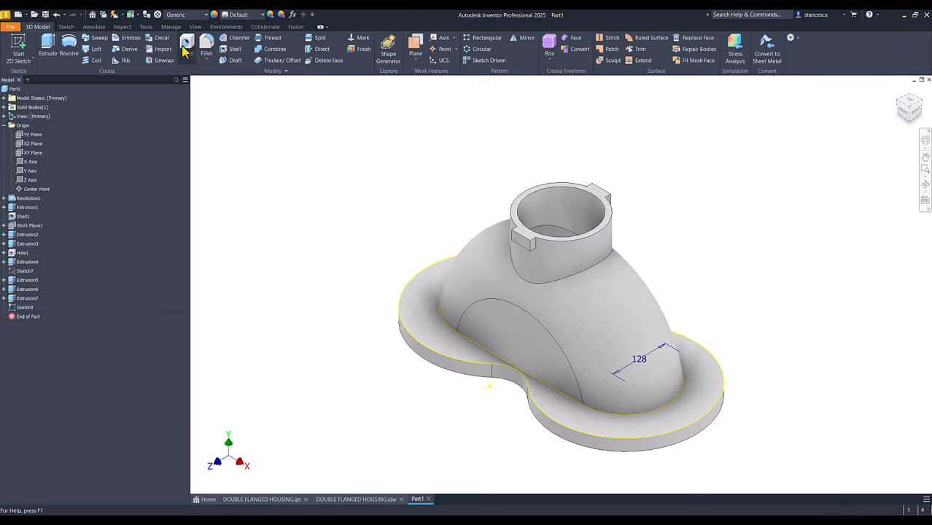
- Create a simple 22 mm diameter through-all hole in the flange at the outer end of the 128 mm line
key(e)
key(h)
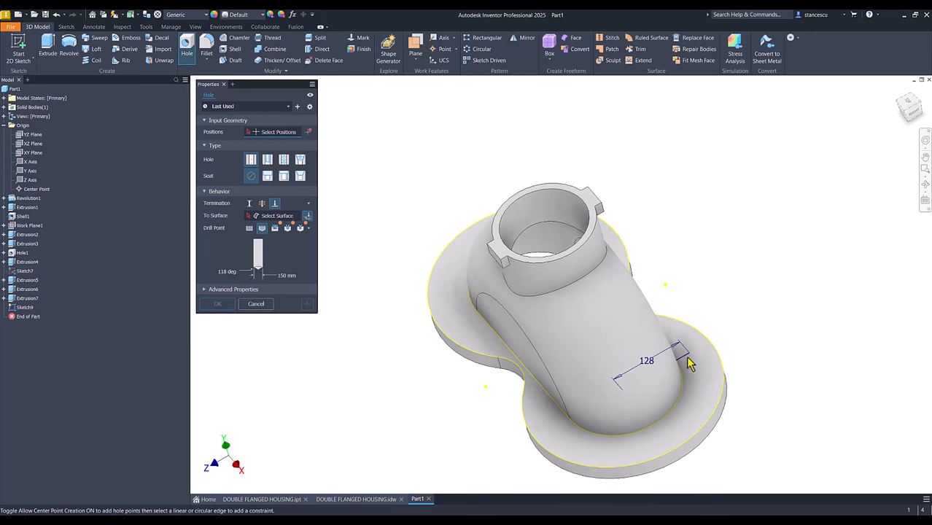
click(690, 357)
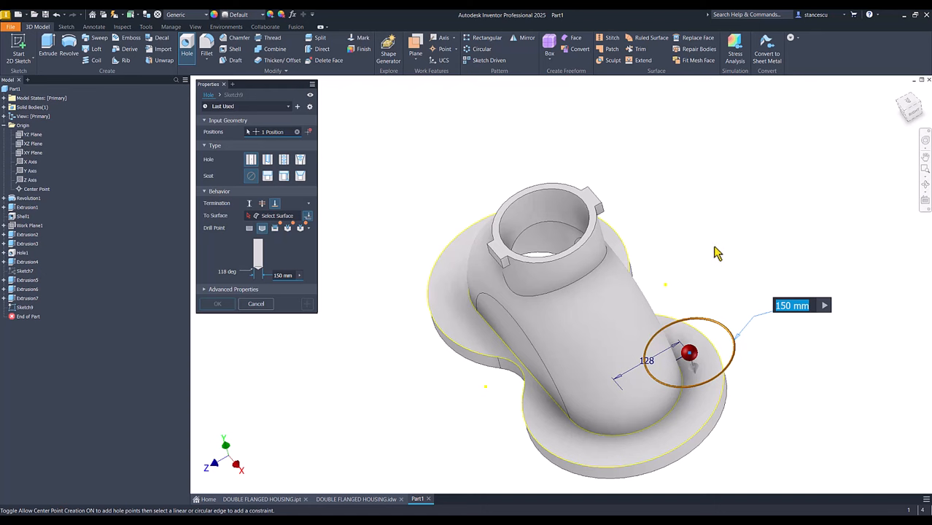
text(22)
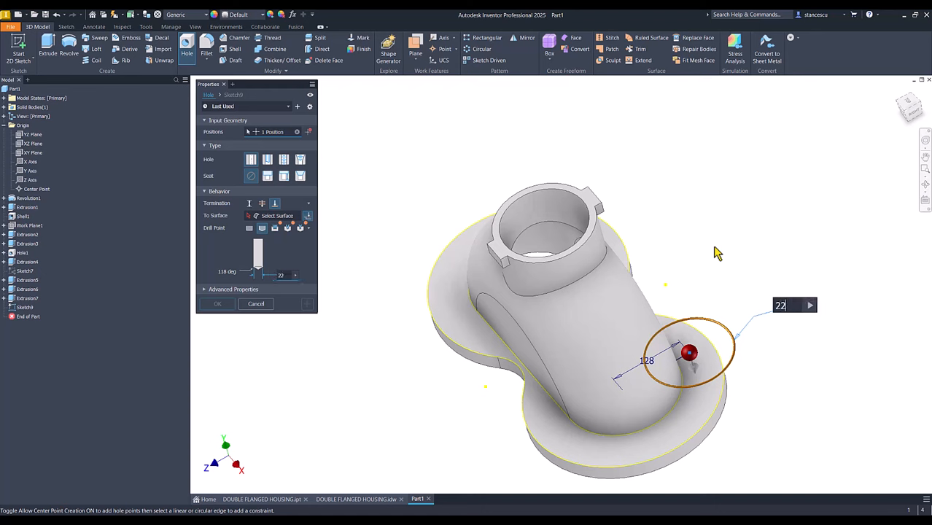
key(Return)
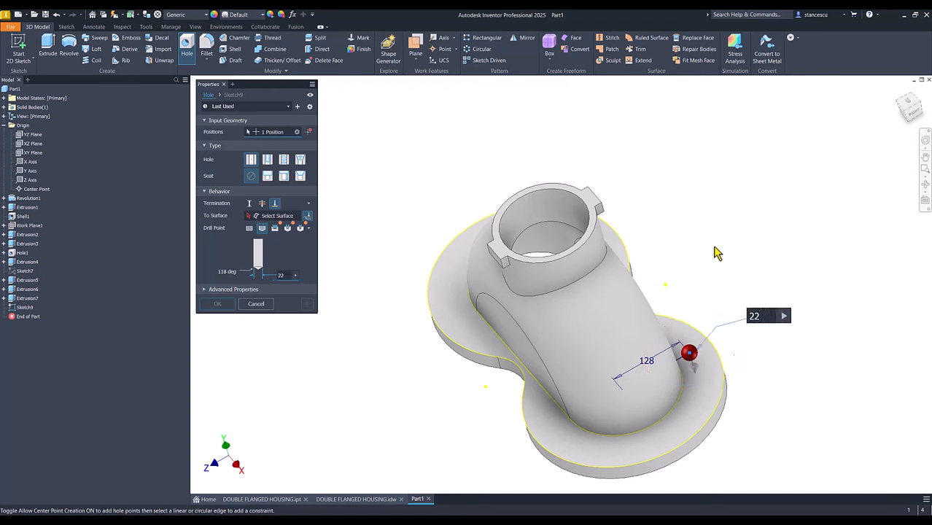
click(262, 204)
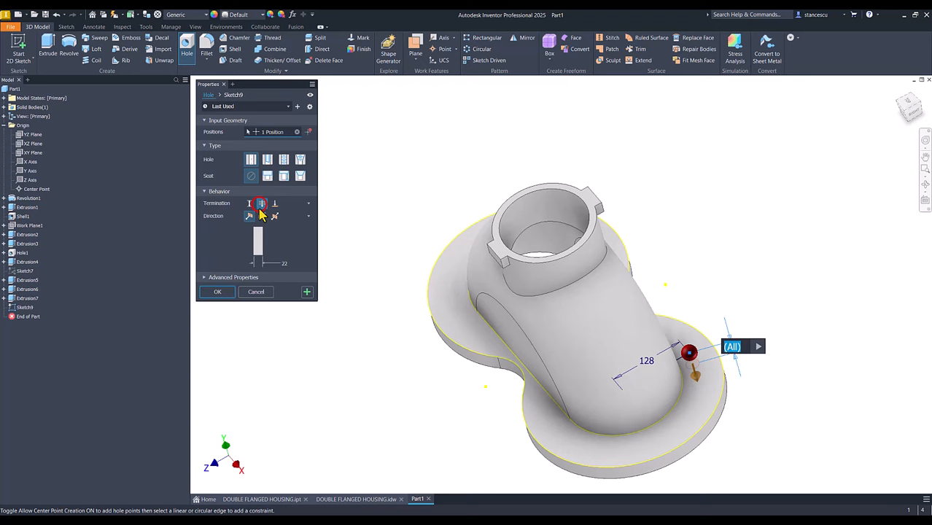
click(219, 293)
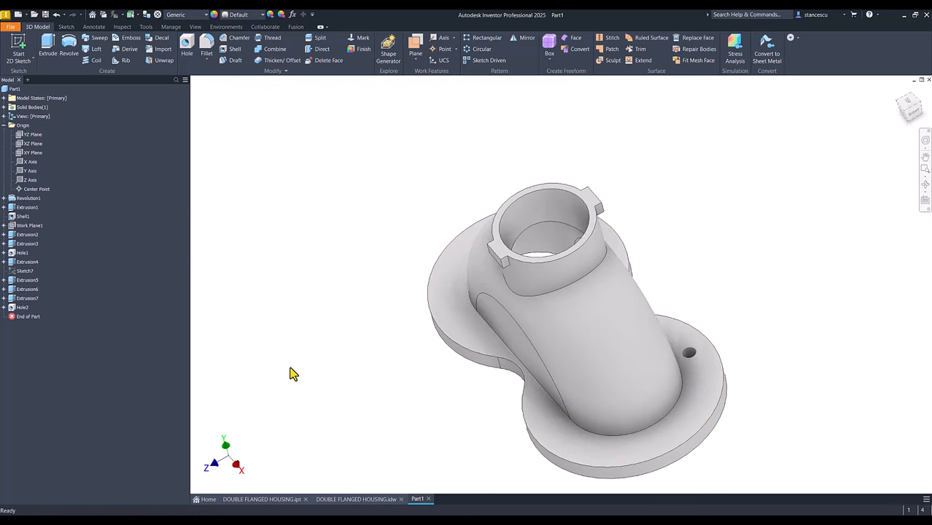
- Set up a circular pattern of the 22 mm hole around the right flange's vertical axis, with 4 occurrences over 180 degrees
key(F6)
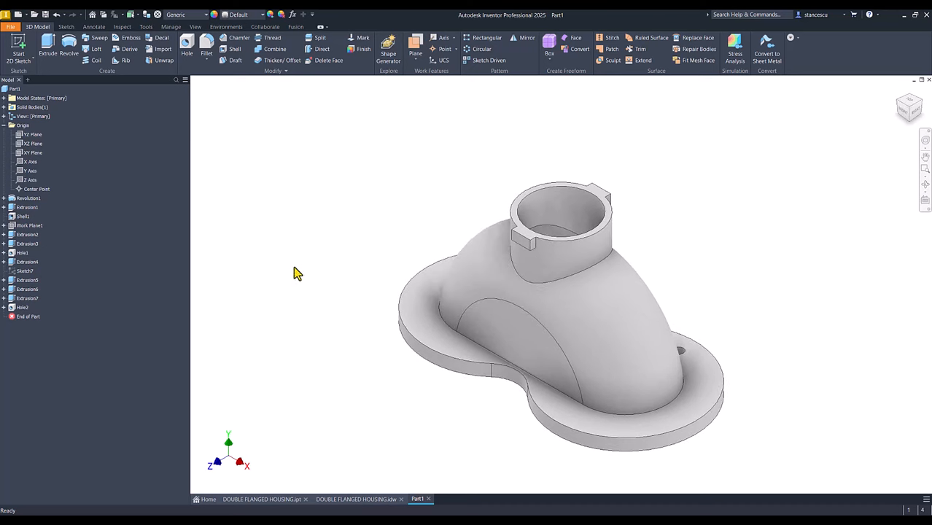
click(481, 49)
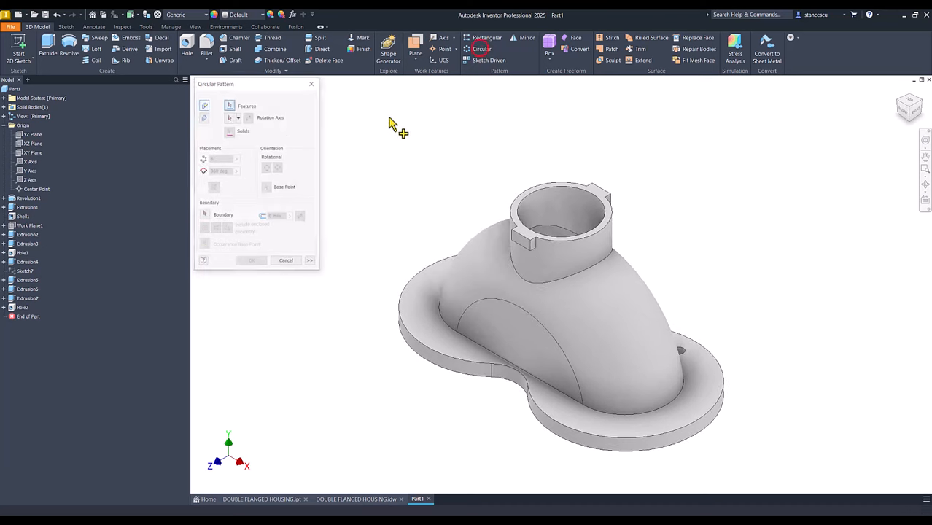
click(16, 309)
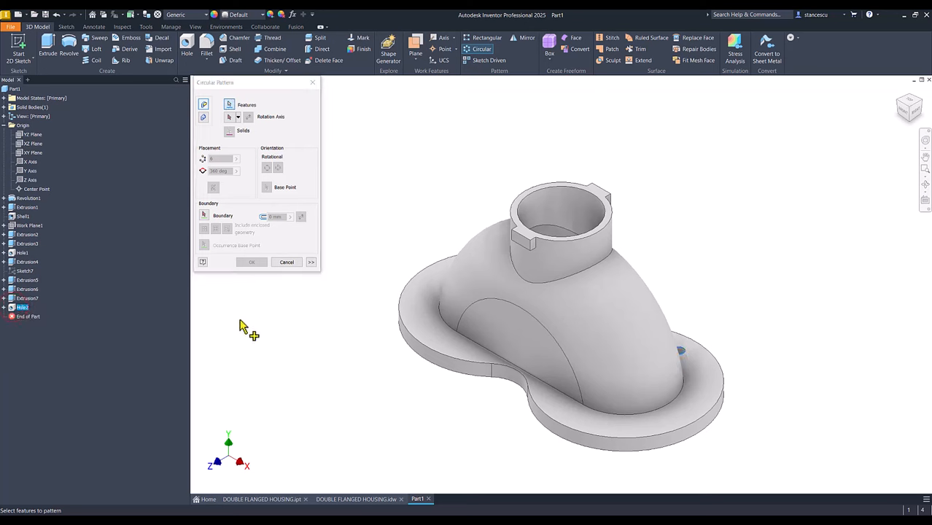
click(230, 120)
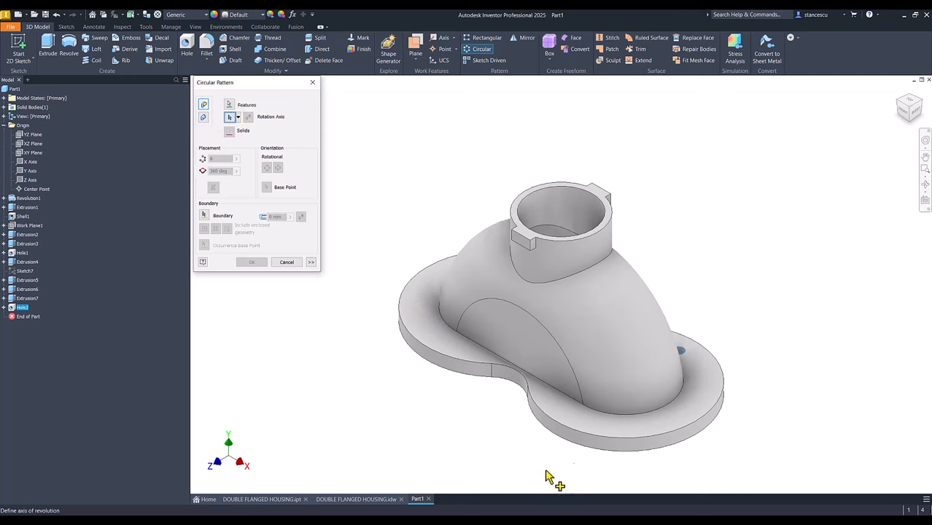
click(614, 445)
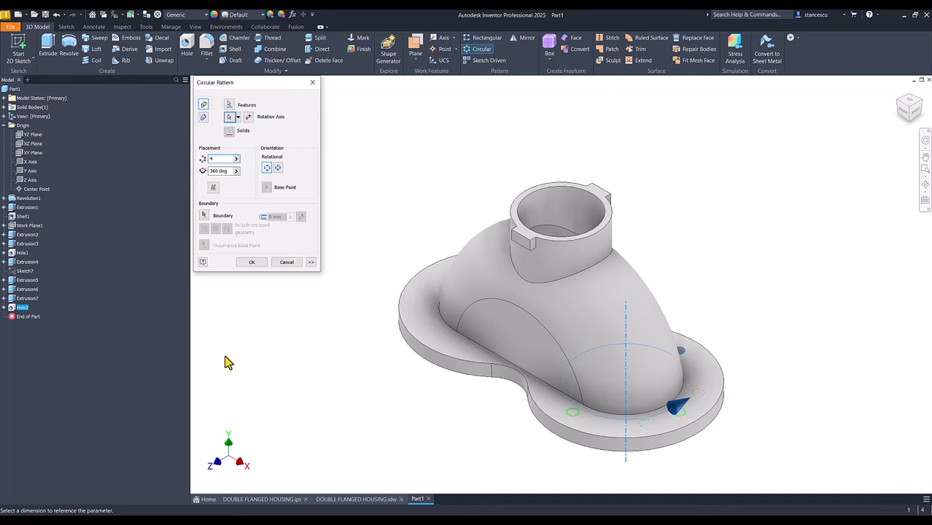
double_click(230, 172)
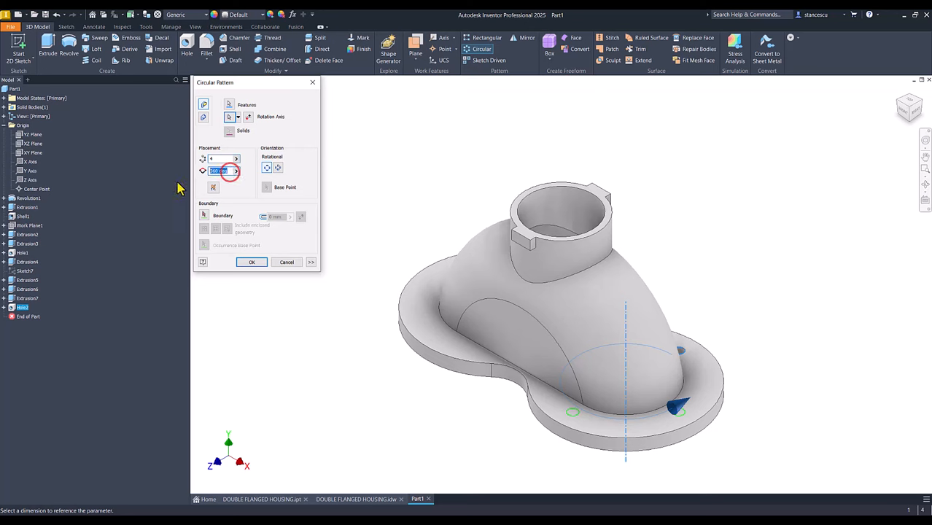
text(180)
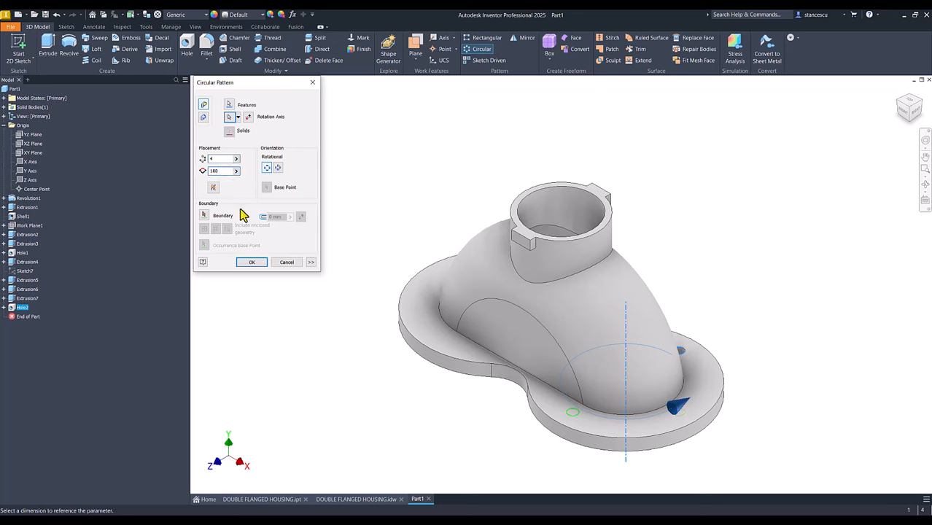
- Try the midplane distribution and the fixed orientation for the hole pattern, returning to one-directional, rotational placement
click(214, 189)
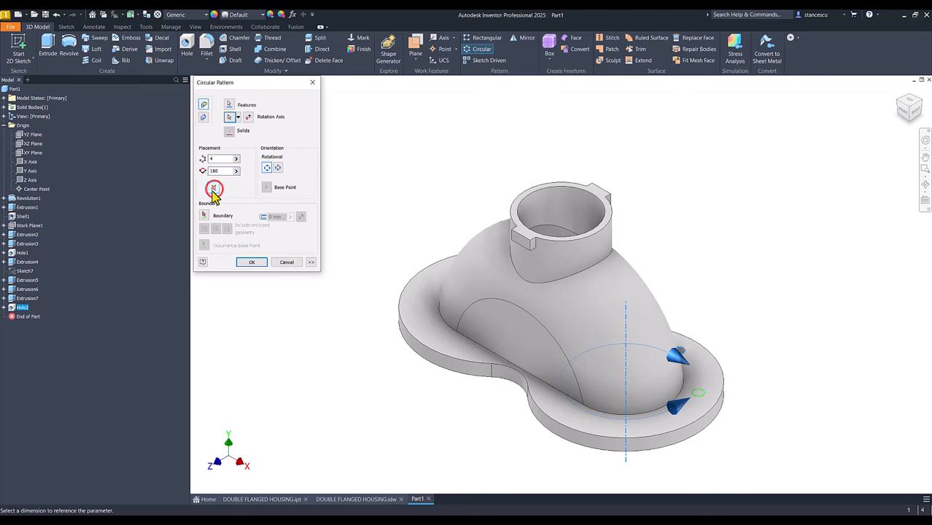
shift+middle_drag(641, 450, 766, 355)
key(F5)
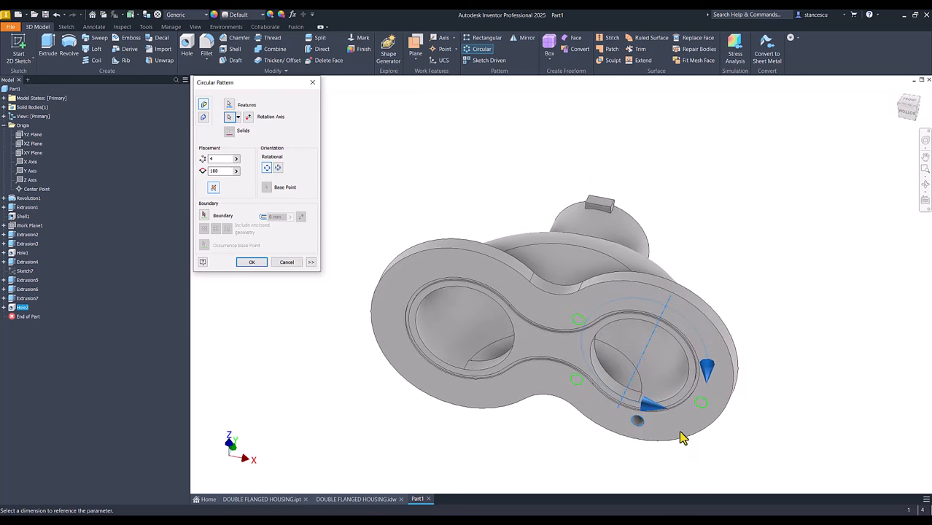
click(214, 189)
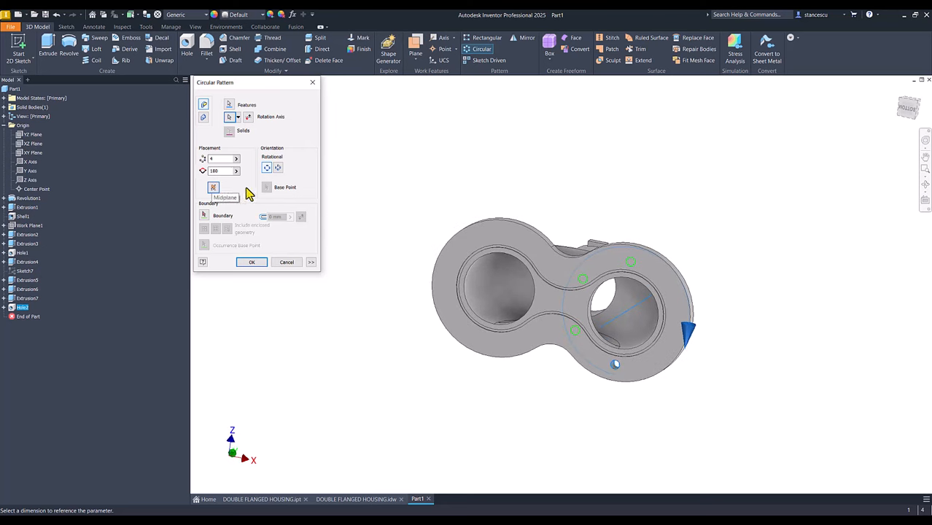
click(267, 169)
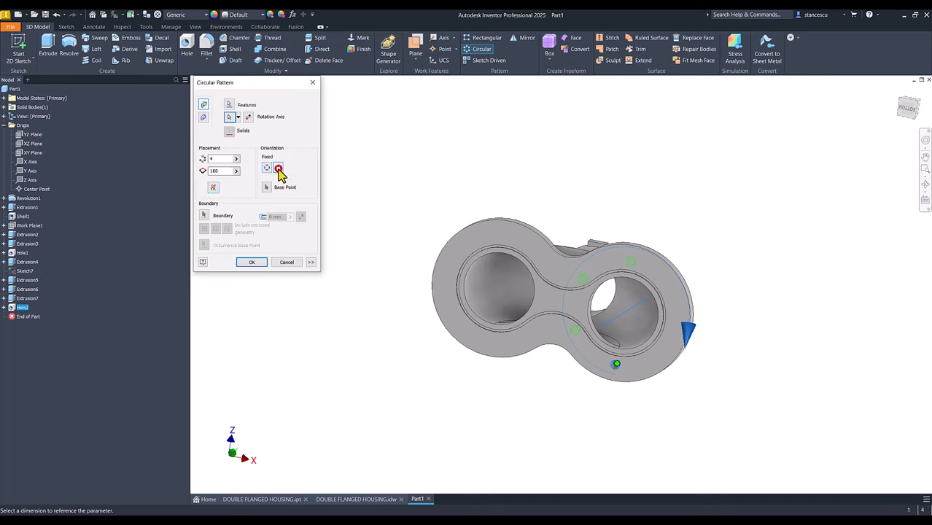
click(267, 168)
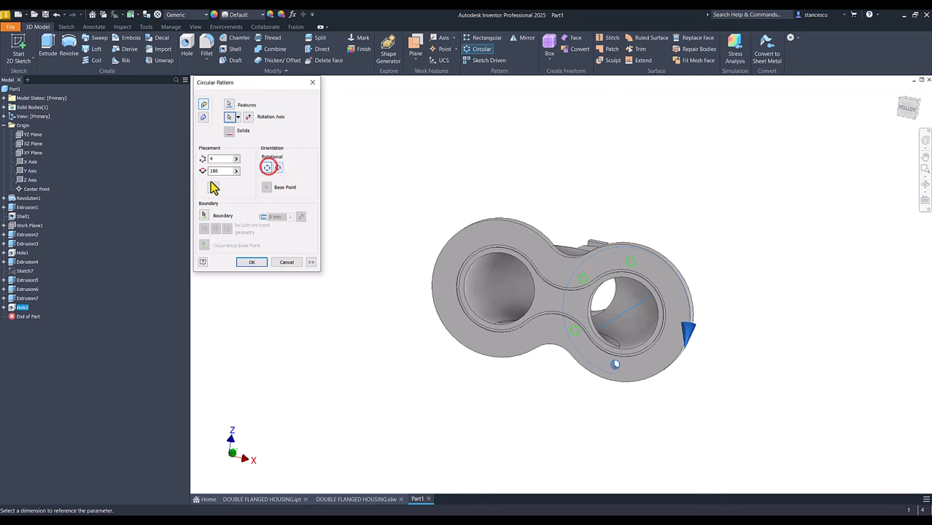
click(212, 189)
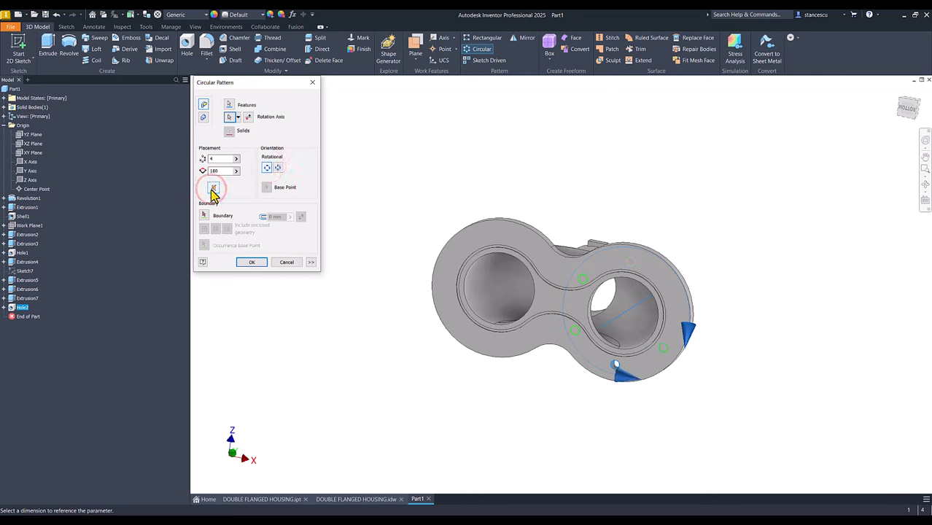
click(212, 189)
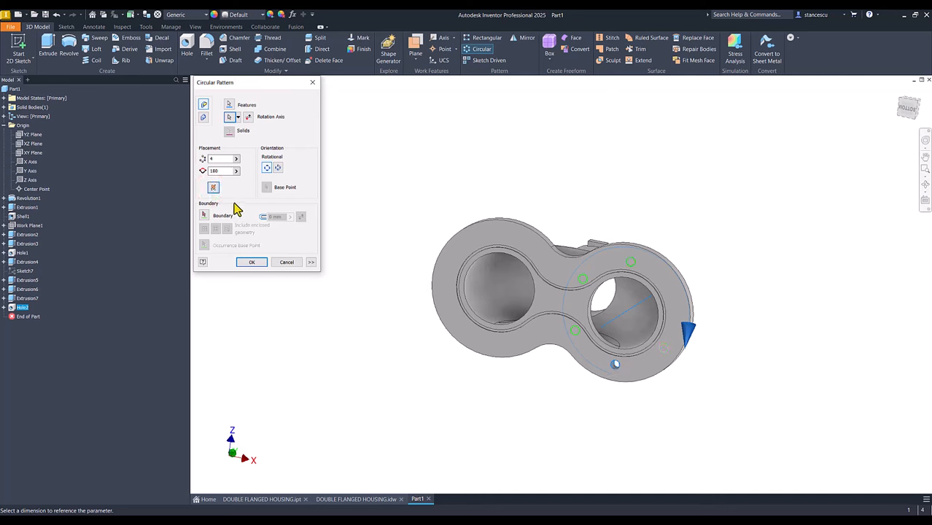
- Reverse the pattern direction so the four holes follow the flange's outer side, and create the circular pattern
click(249, 118)
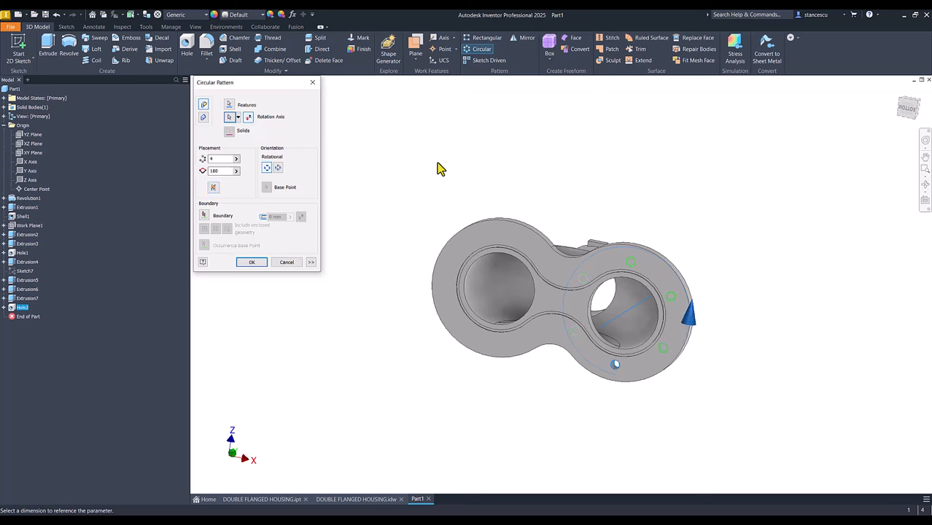
click(257, 265)
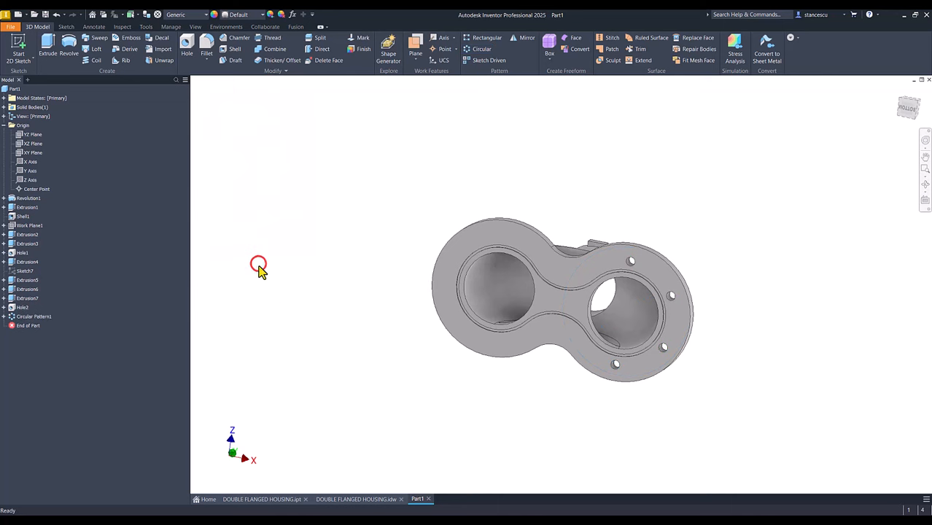
key(F6)
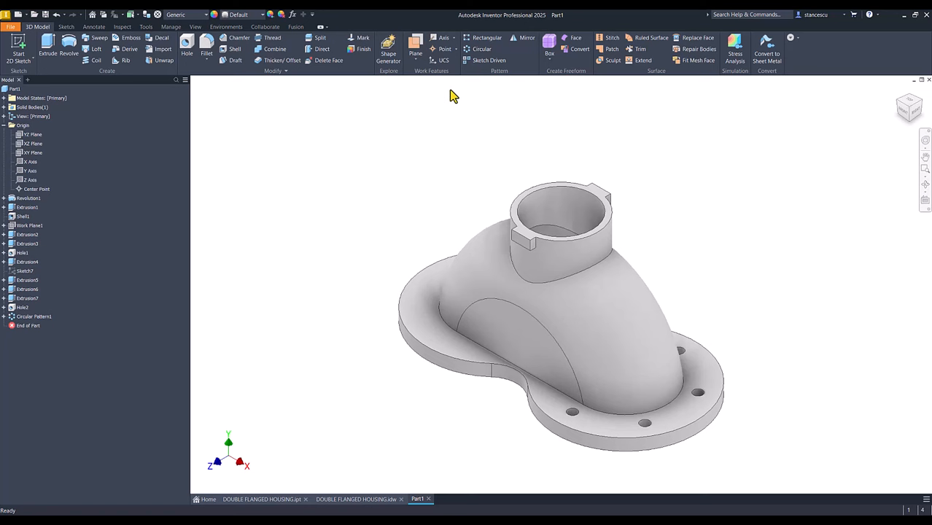
- Mirror the 22 mm hole and its circular pattern about the YZ plane onto the opposite flange
click(524, 42)
click(21, 307)
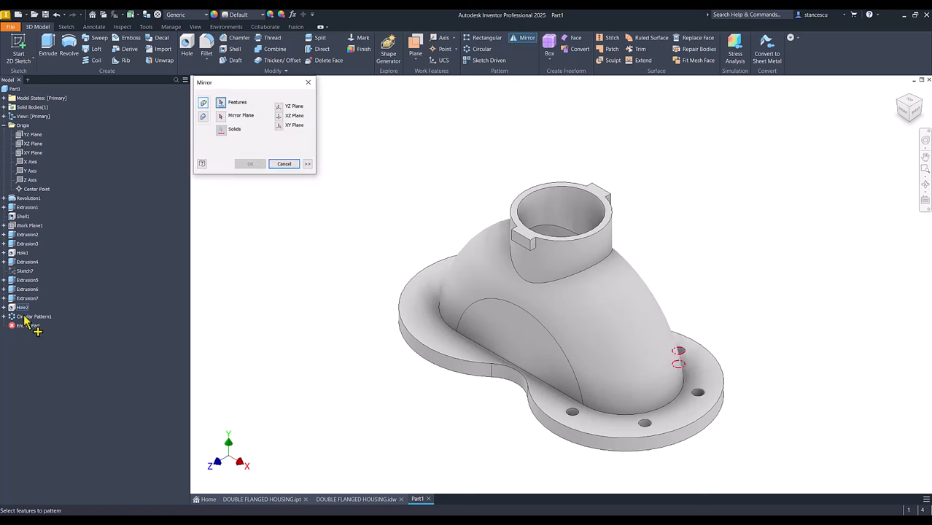
click(26, 317)
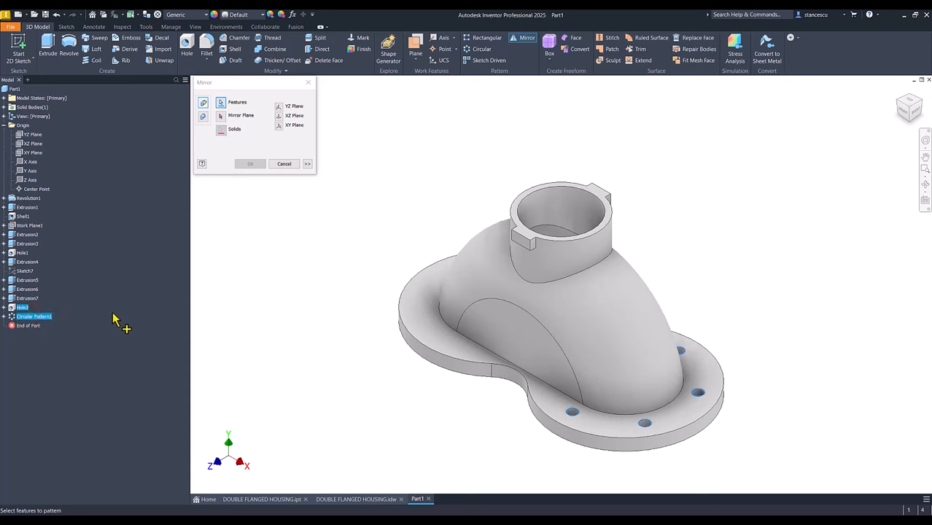
click(219, 116)
click(33, 135)
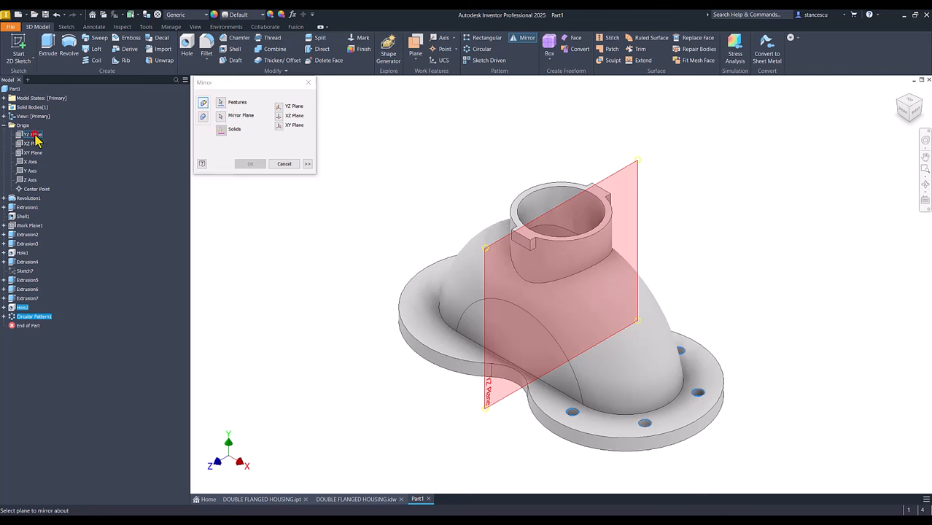
click(251, 163)
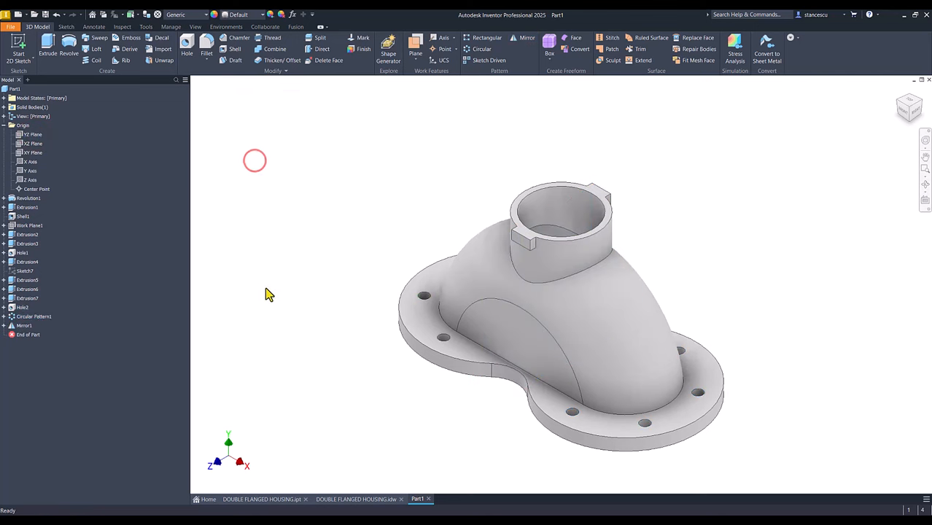
shift+middle_drag(337, 362, 342, 339)
key(F6)
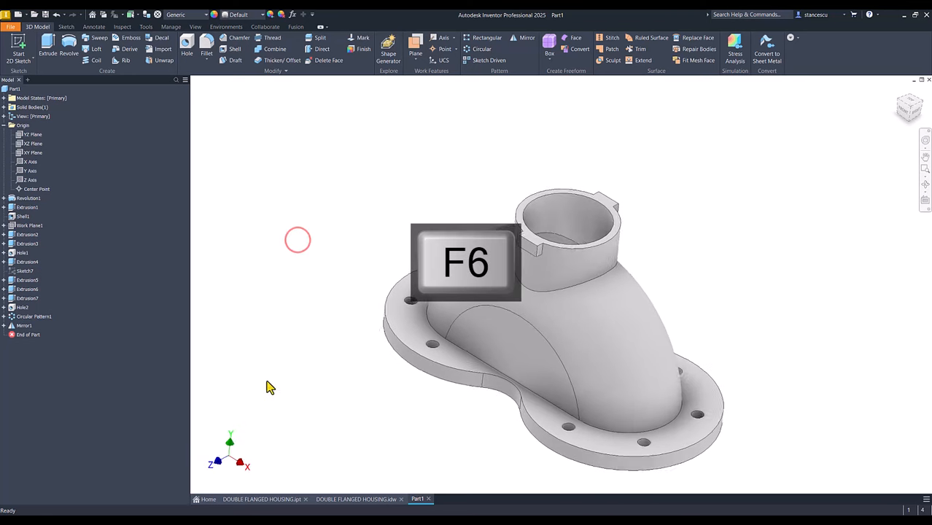
- Consult the drawing's fillet dimensions, then fillet the outer edge where the neck meets the domed body with a 35 mm radius
click(354, 499)
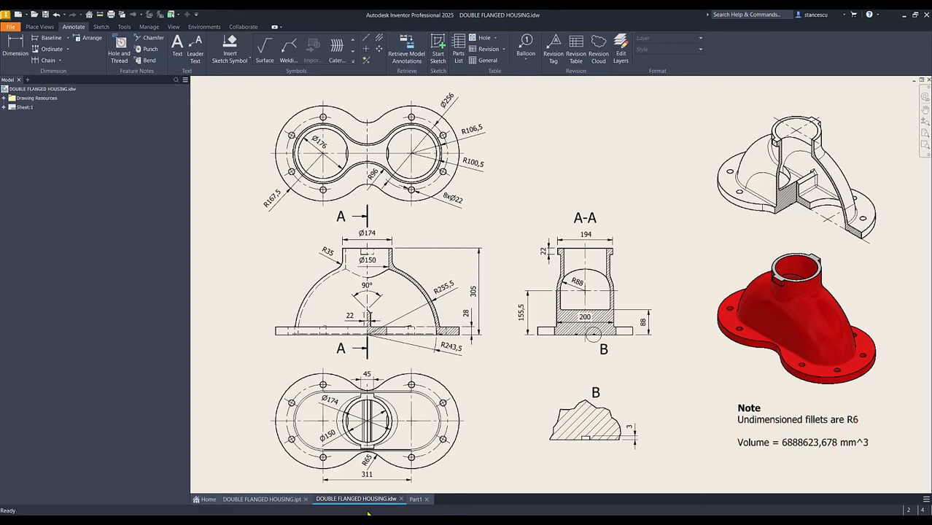
click(414, 502)
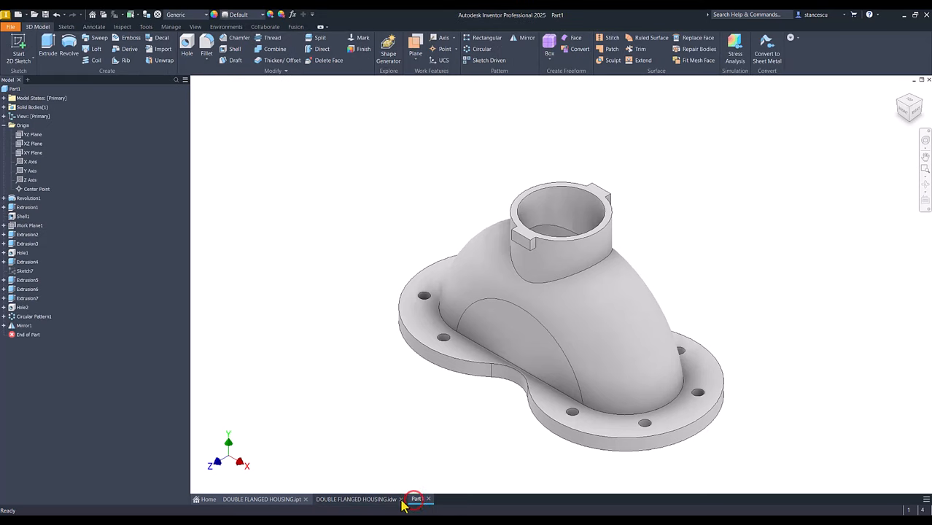
click(514, 273)
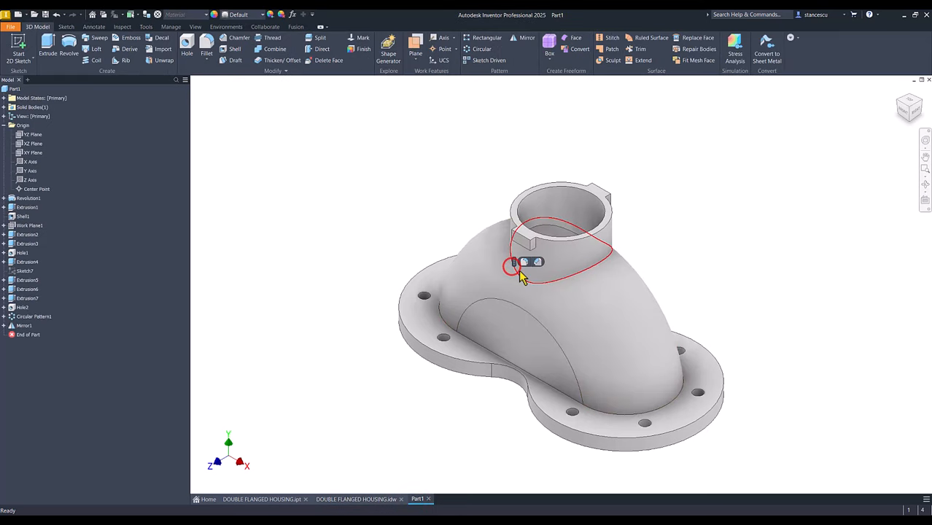
click(527, 264)
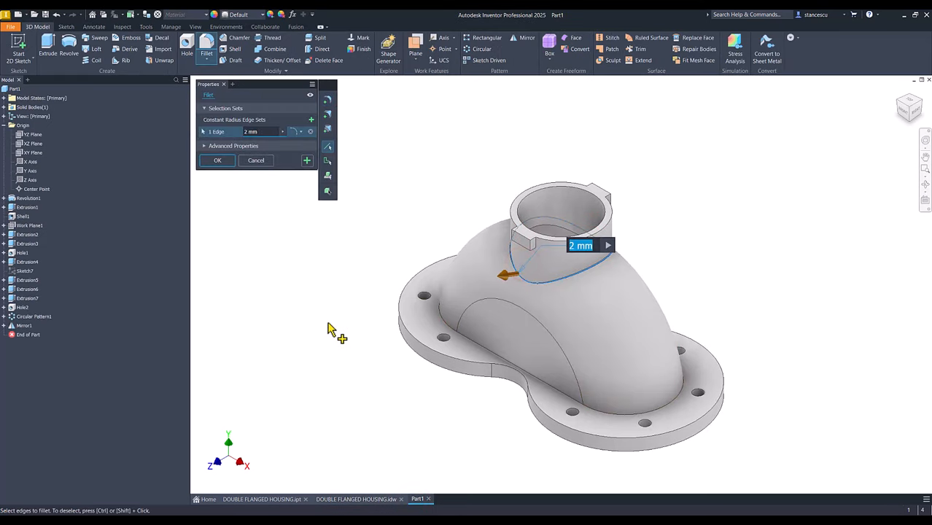
text(35)
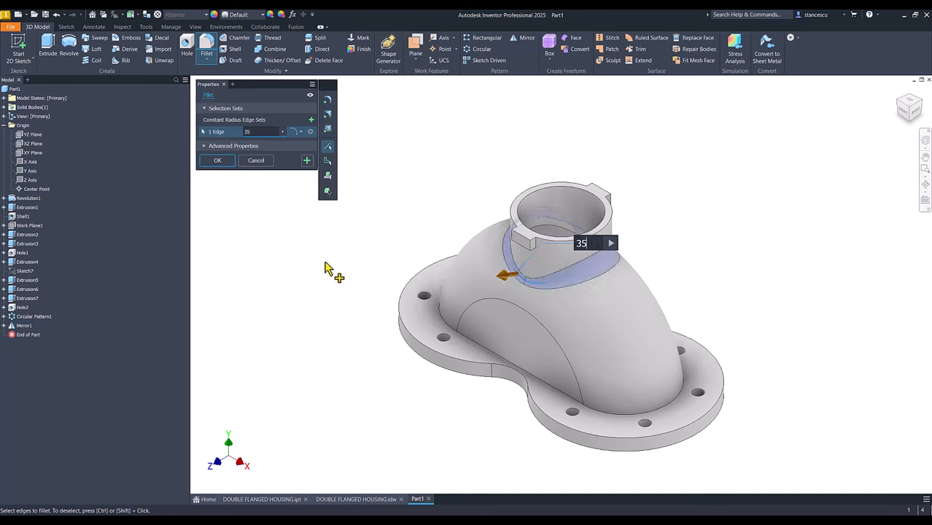
click(307, 161)
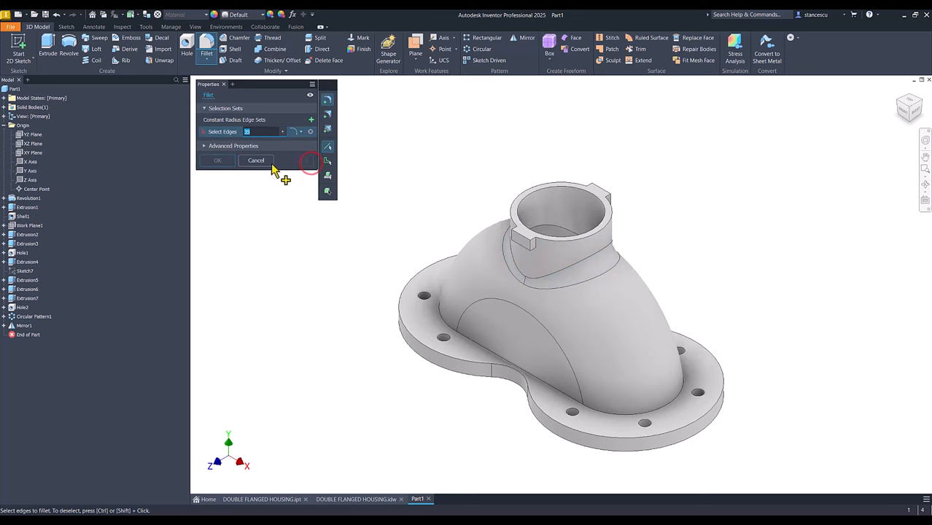
- Set a 6 mm fillet radius and select the dome's outer base edge, the inner cavity edges and the first edges along the internal rib
text(6)
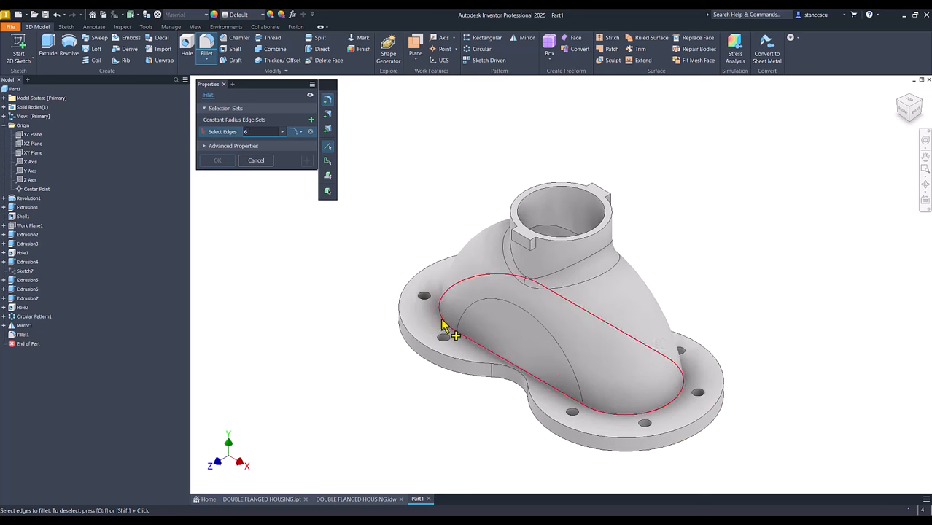
click(481, 350)
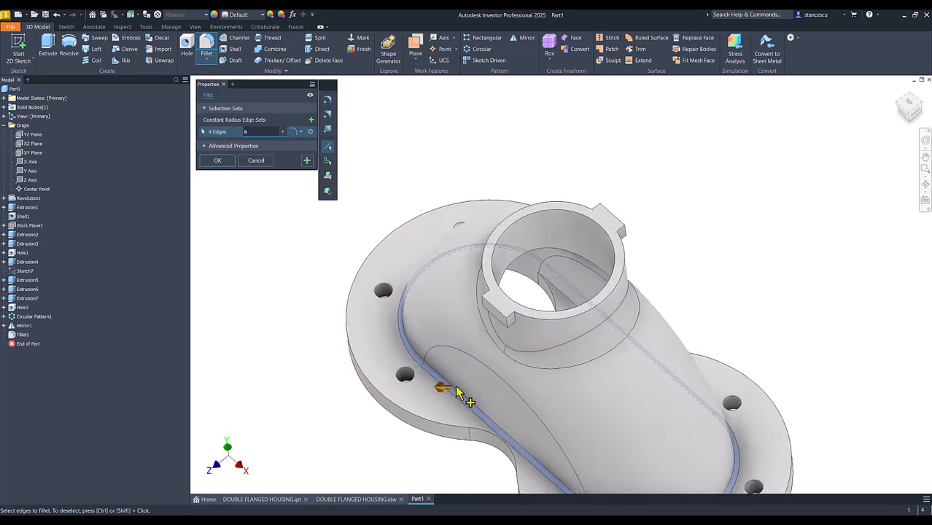
click(565, 305)
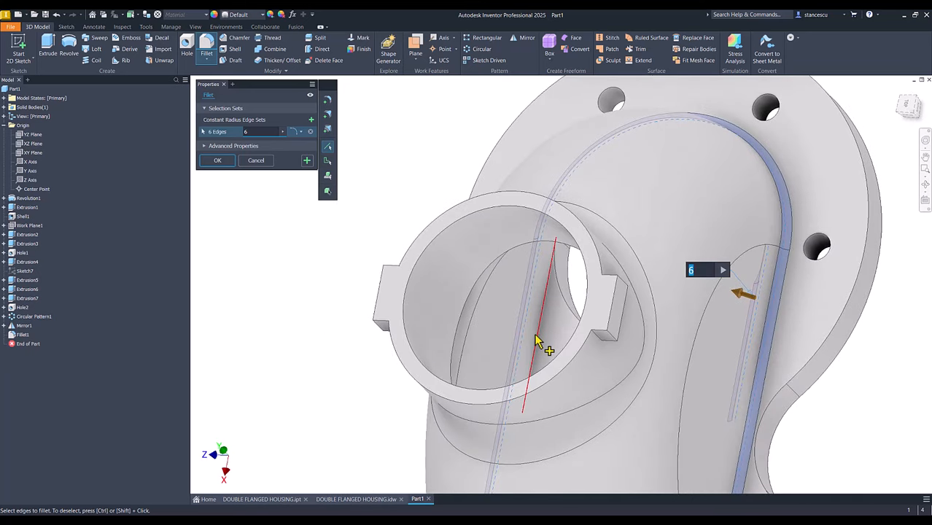
click(535, 337)
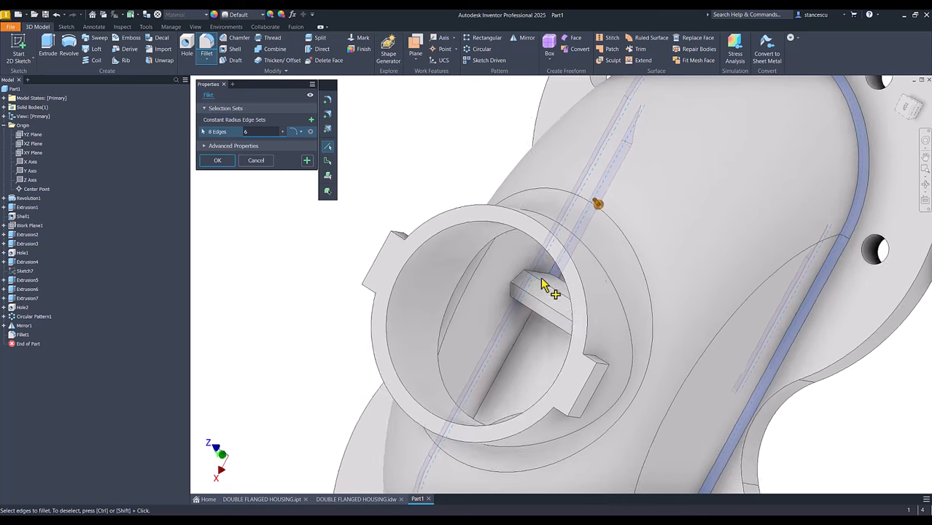
click(522, 273)
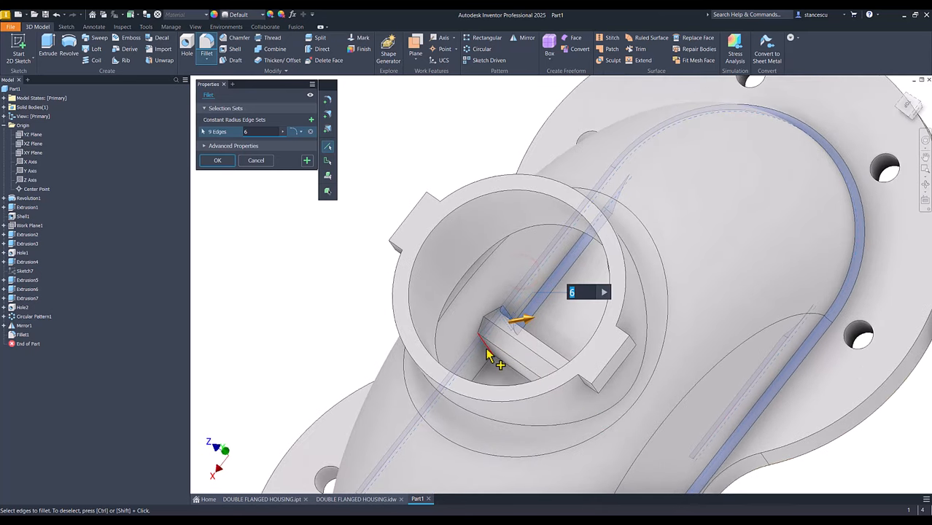
click(486, 349)
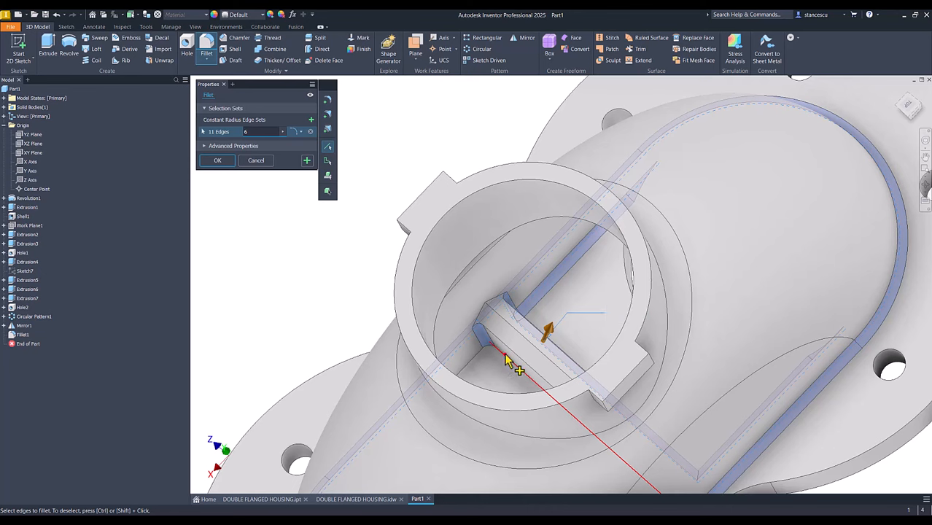
click(506, 356)
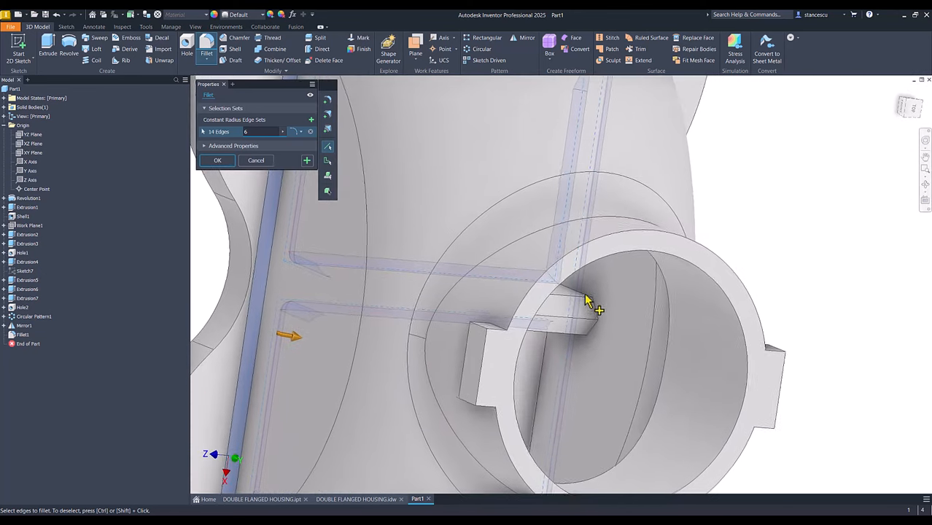
- Add the remaining edges where both ends of the internal rib meet the cavity walls, and create the 6 mm fillet
click(584, 293)
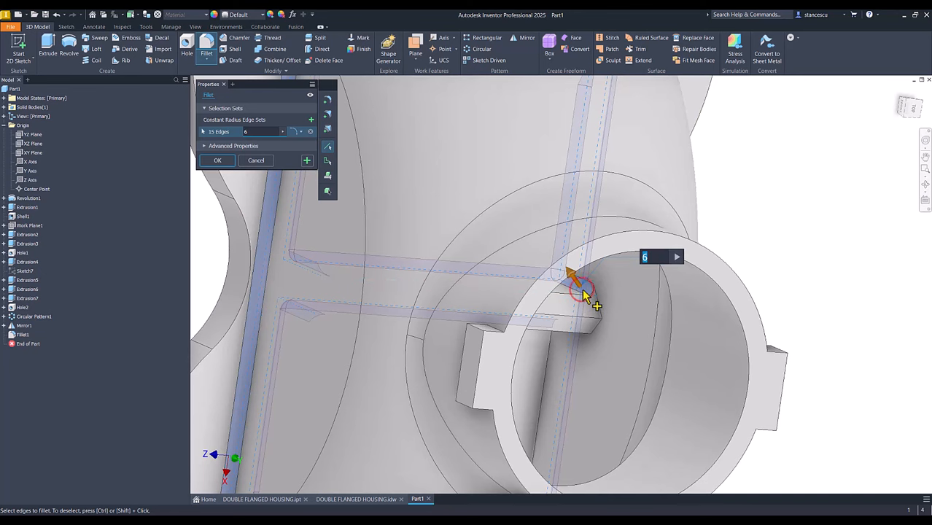
click(600, 302)
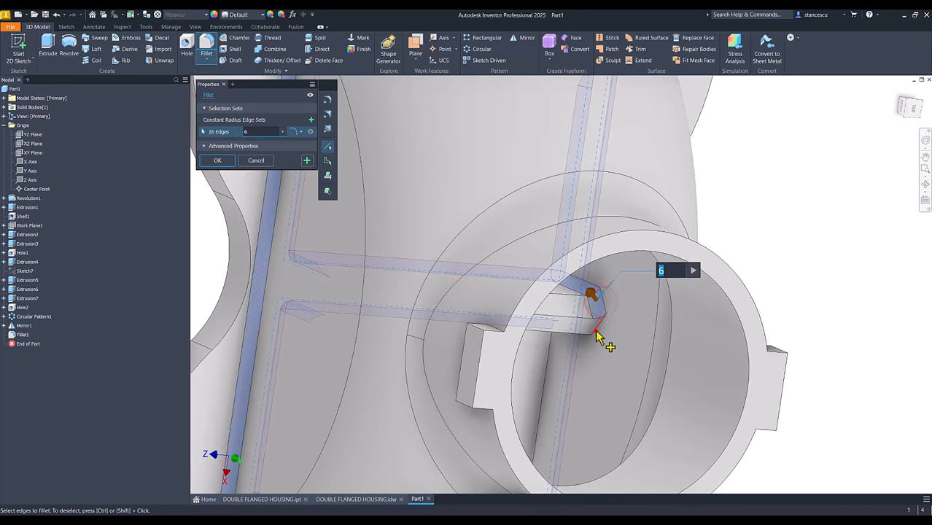
click(596, 332)
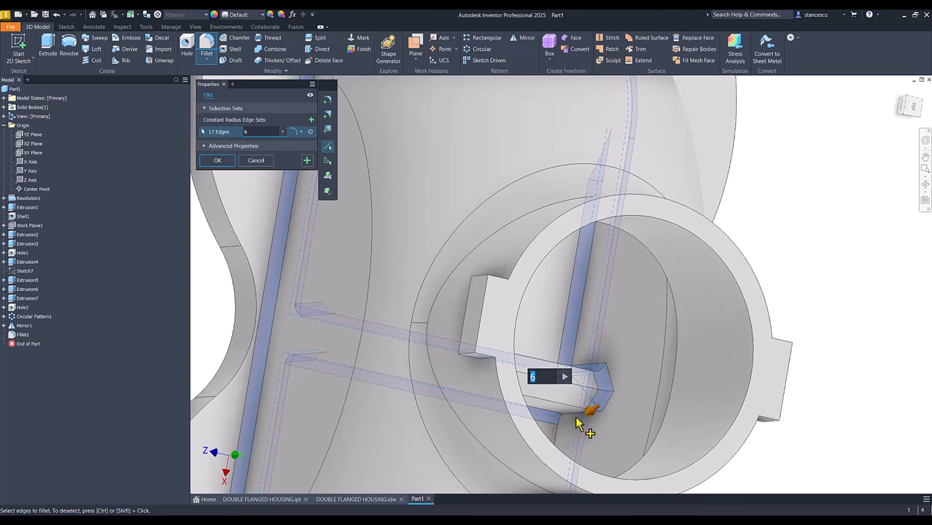
click(577, 418)
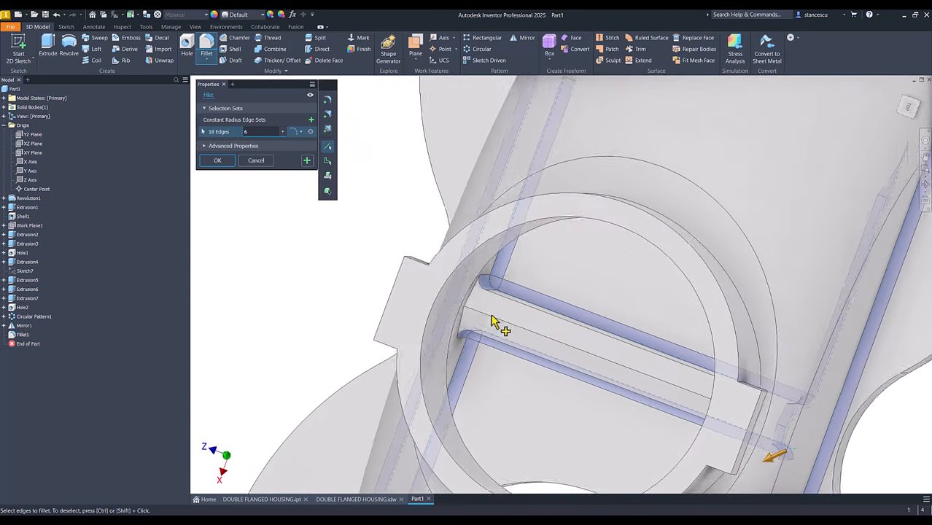
click(505, 309)
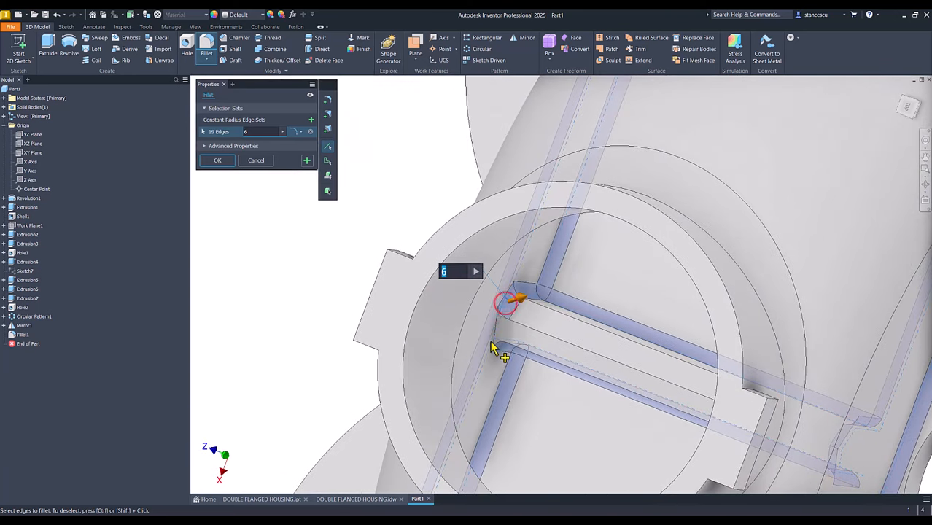
click(494, 341)
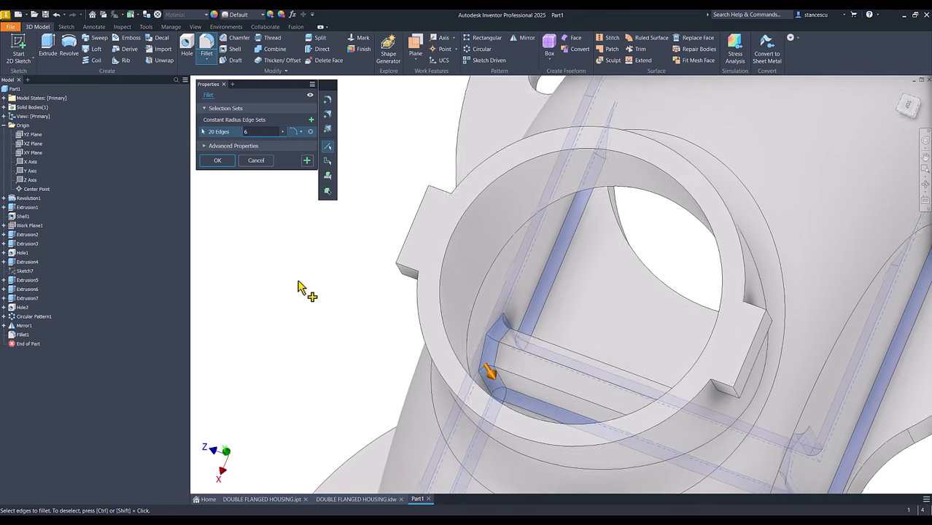
click(217, 160)
key(F6)
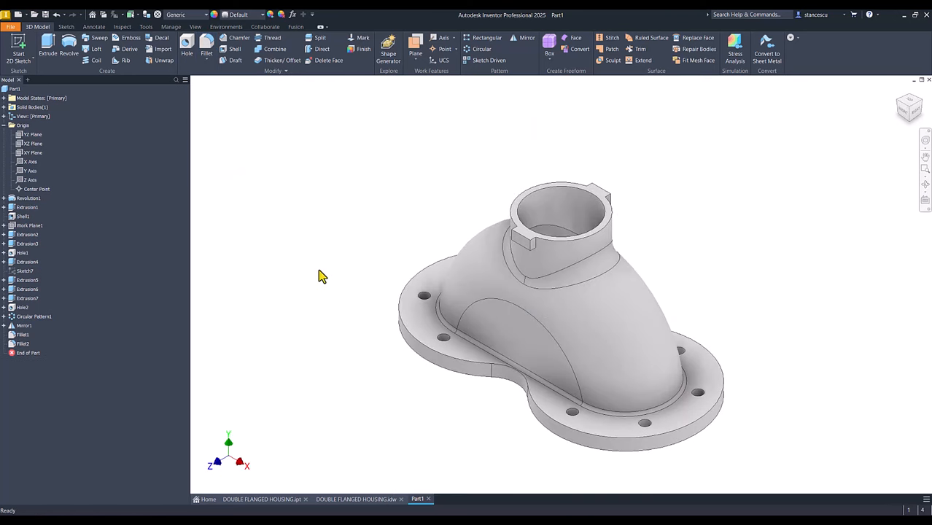
- Collapse the Origin folder, update the physical properties in the part's iProperties and copy the volume value
click(353, 219)
click(4, 125)
click(245, 141)
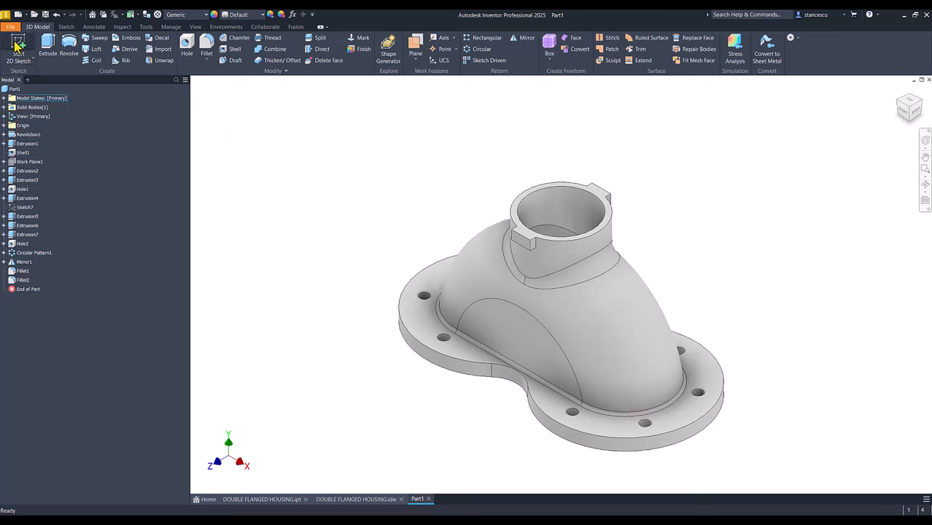
click(18, 89)
right_click(18, 90)
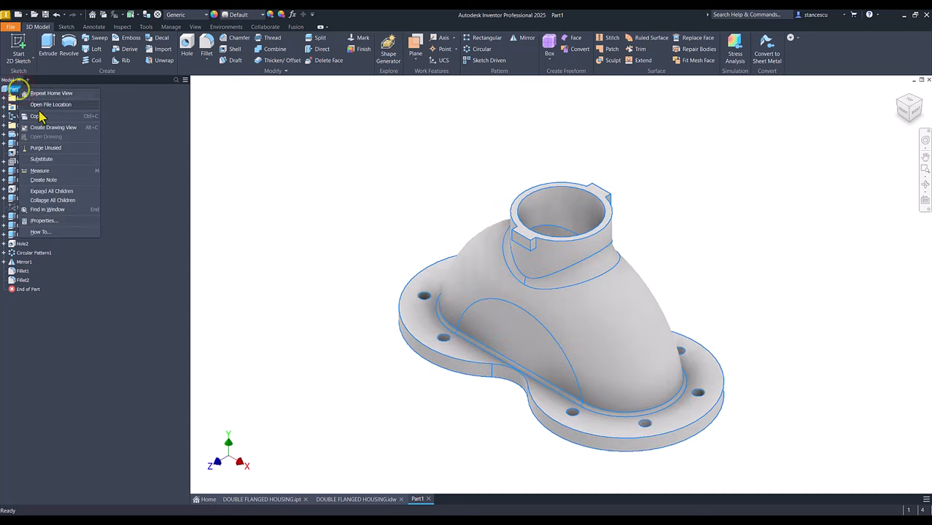
click(53, 221)
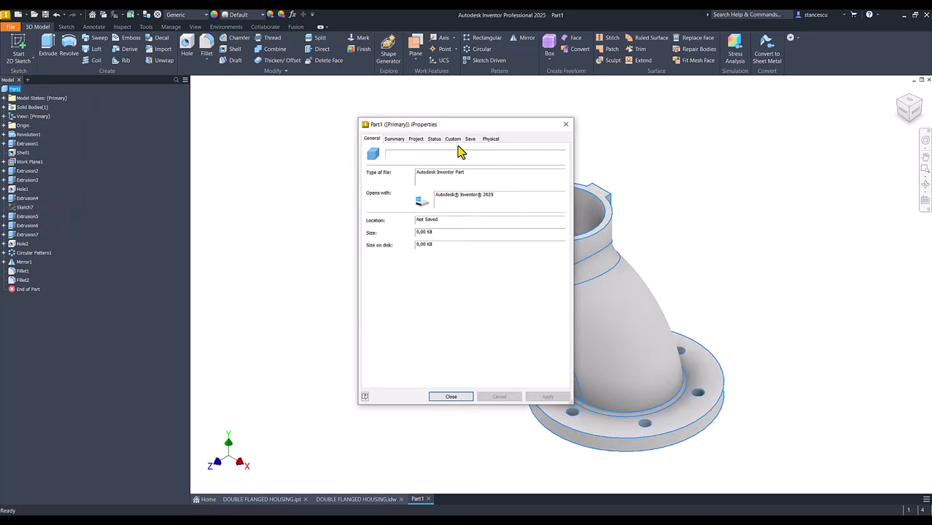
click(490, 139)
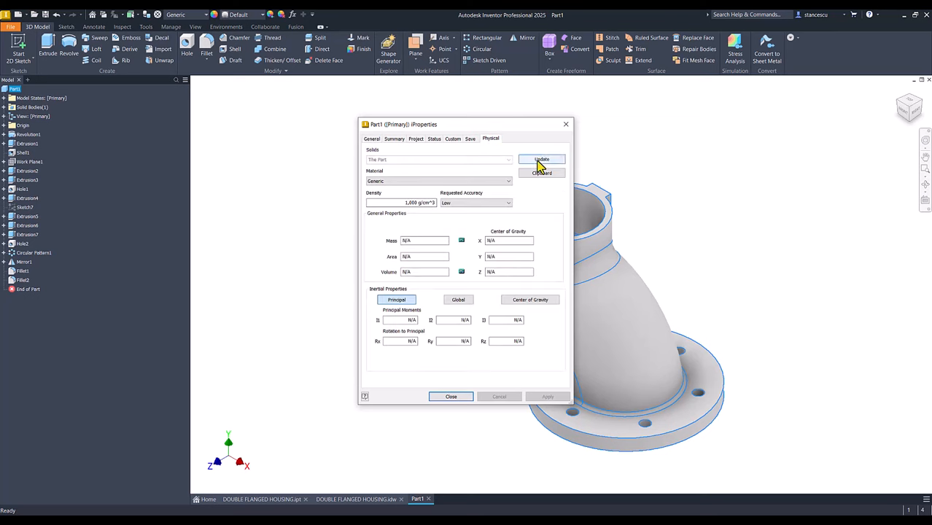
click(537, 159)
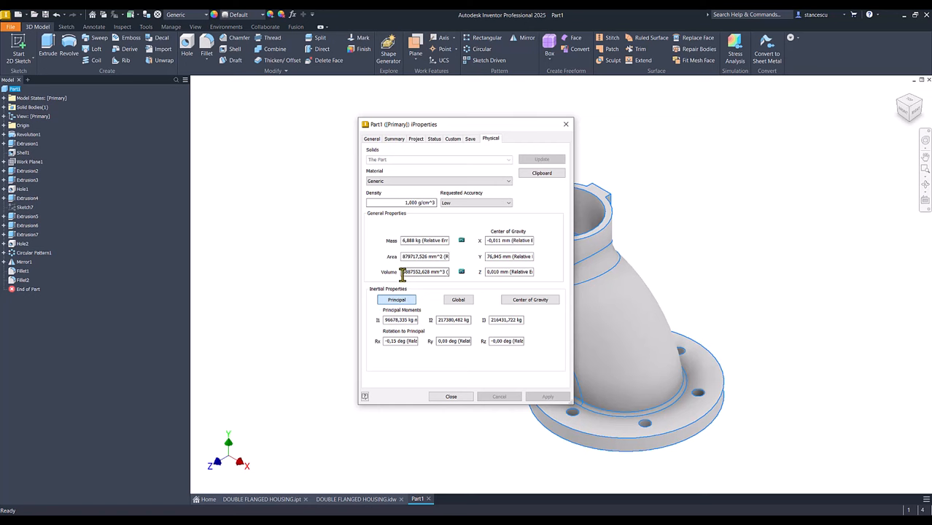
drag(402, 272, 443, 281)
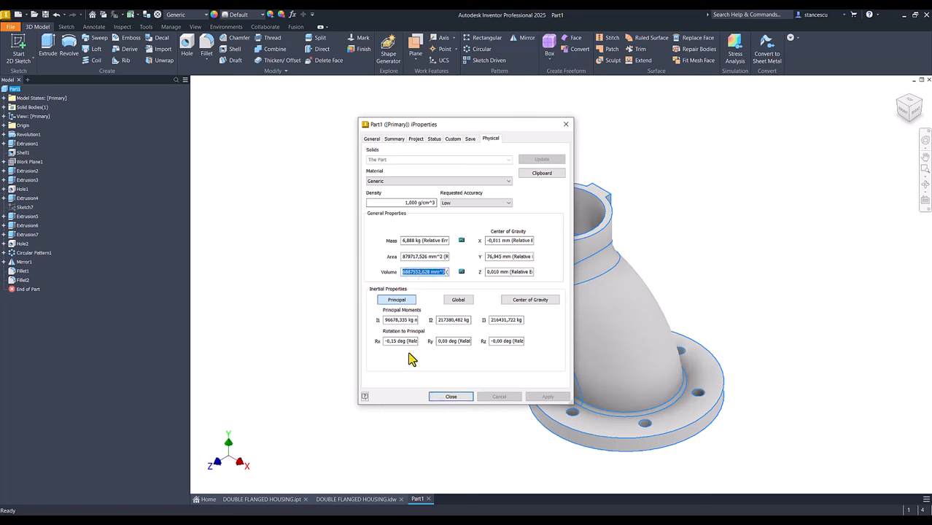
key(ctrl+c)
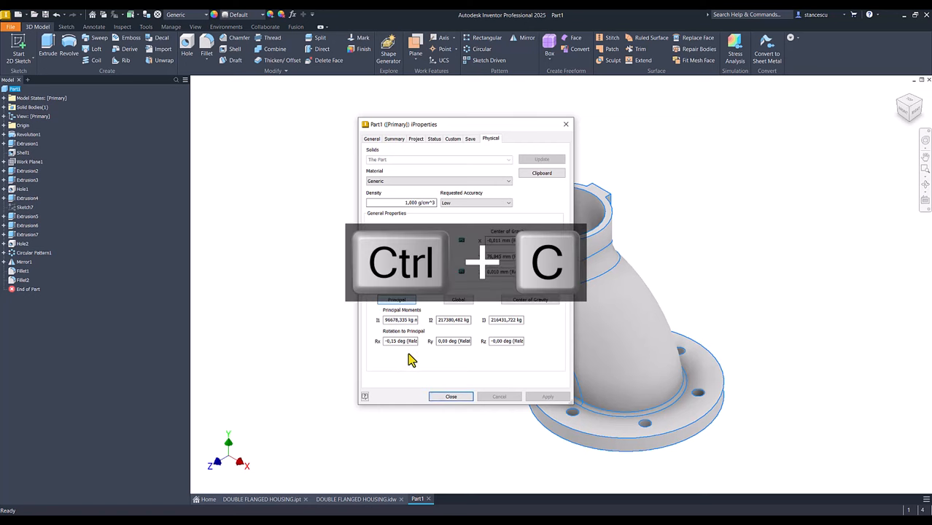
click(437, 397)
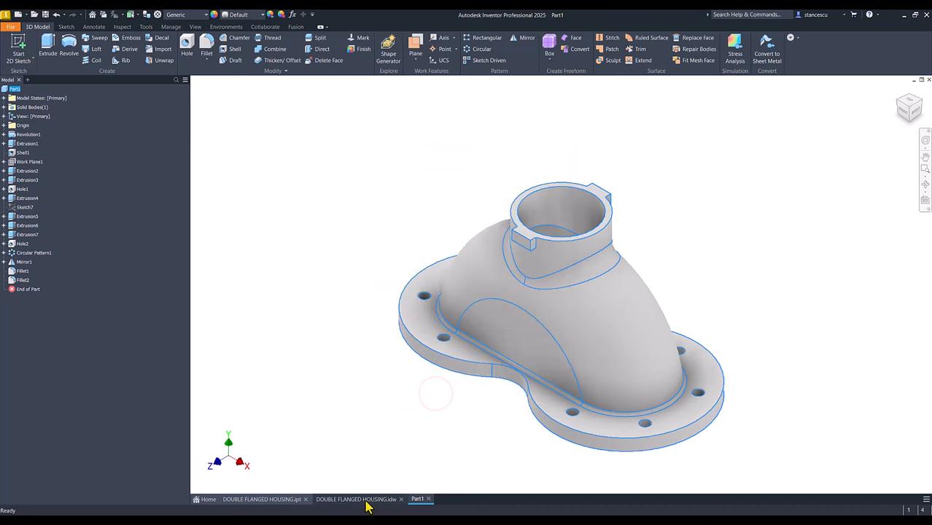
- In DOUBLE FLANGED HOUSING.idw, paste the copied volume on a new line of the note and set its text height to 3,50 mm
click(367, 503)
click(785, 443)
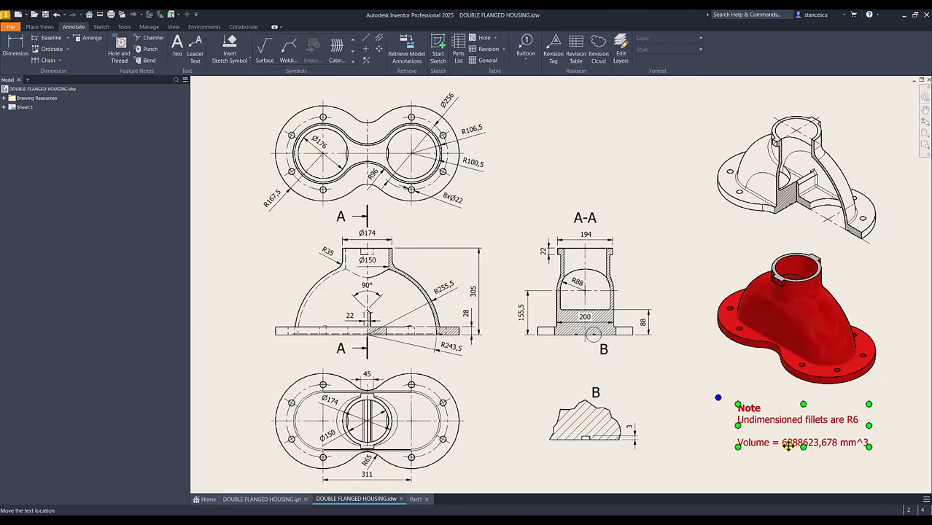
double_click(789, 444)
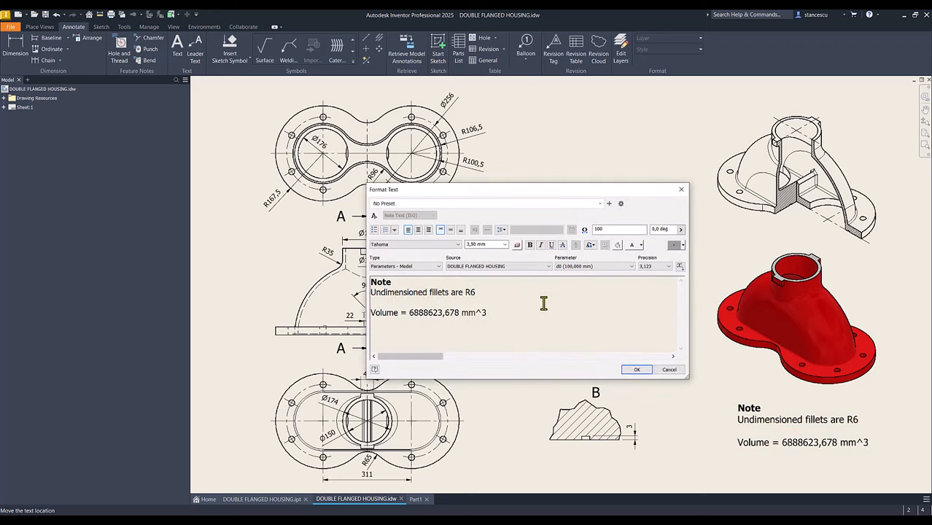
key(Return)
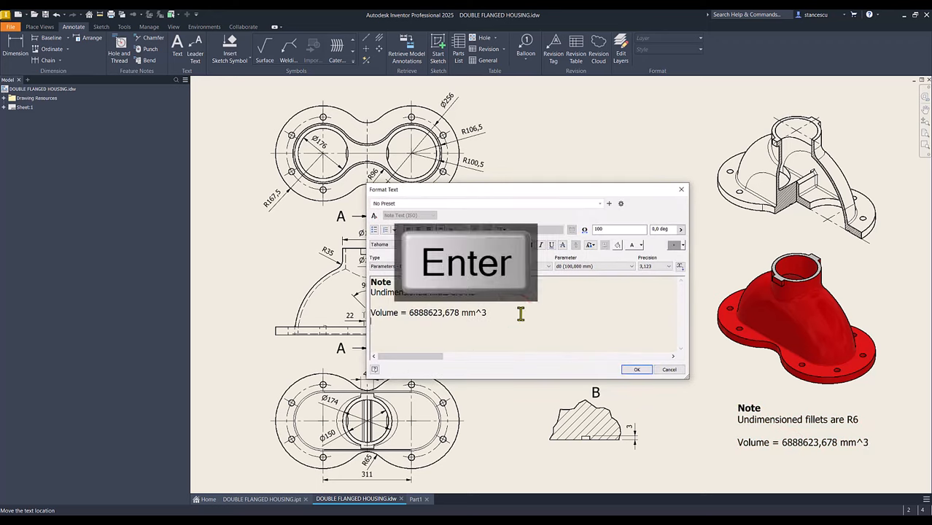
key(ctrl+v)
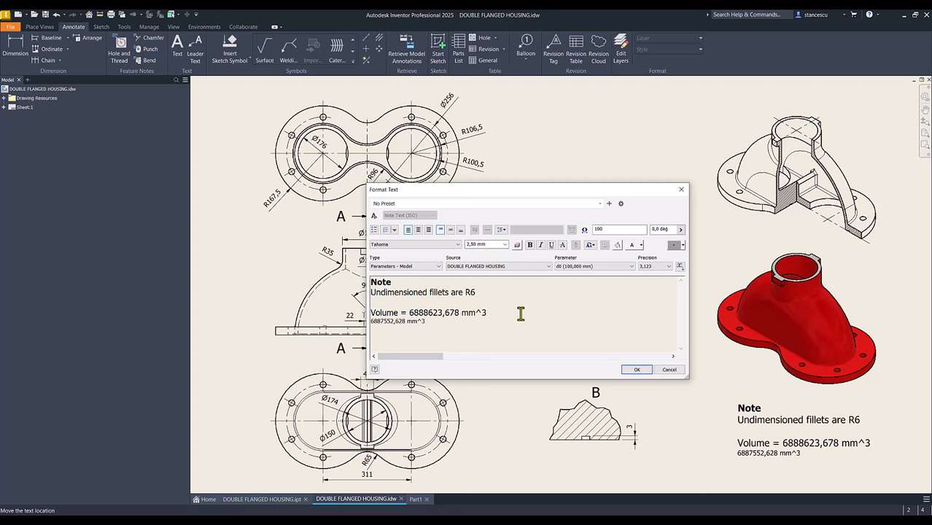
key(shift+Home)
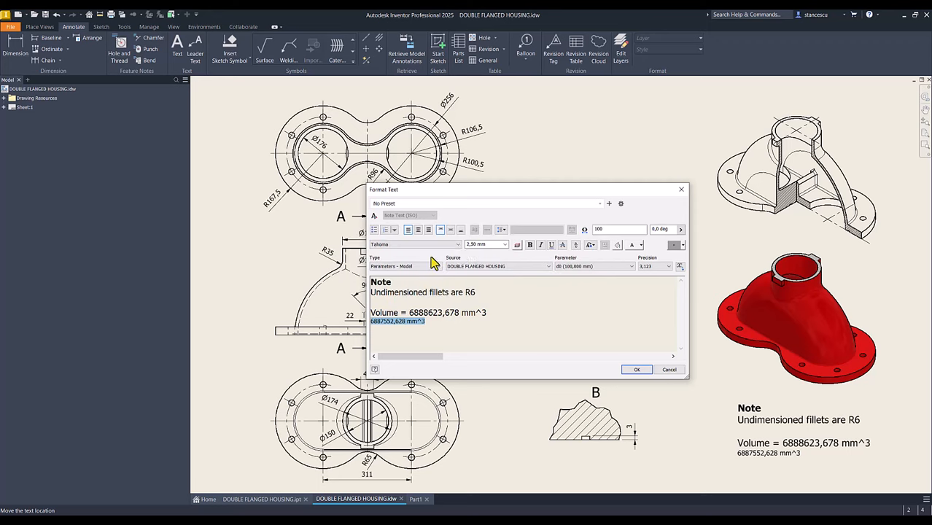
click(504, 245)
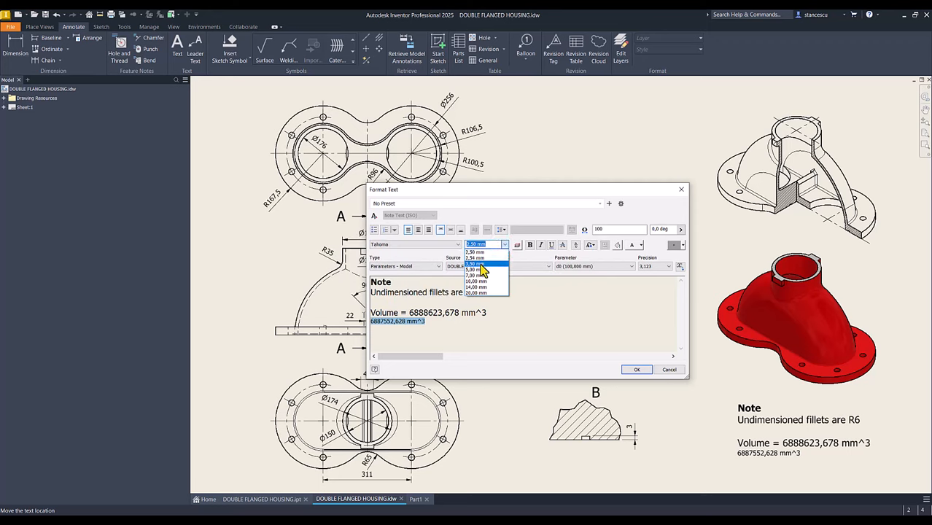
click(480, 264)
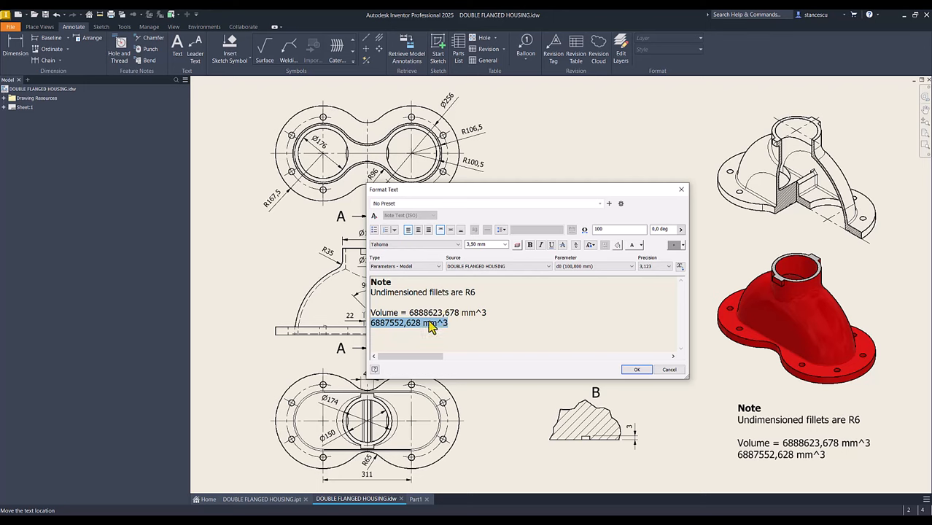
- Delete the old volume value and line break so the pasted value follows "Volume =", and accept the note edit
click(410, 315)
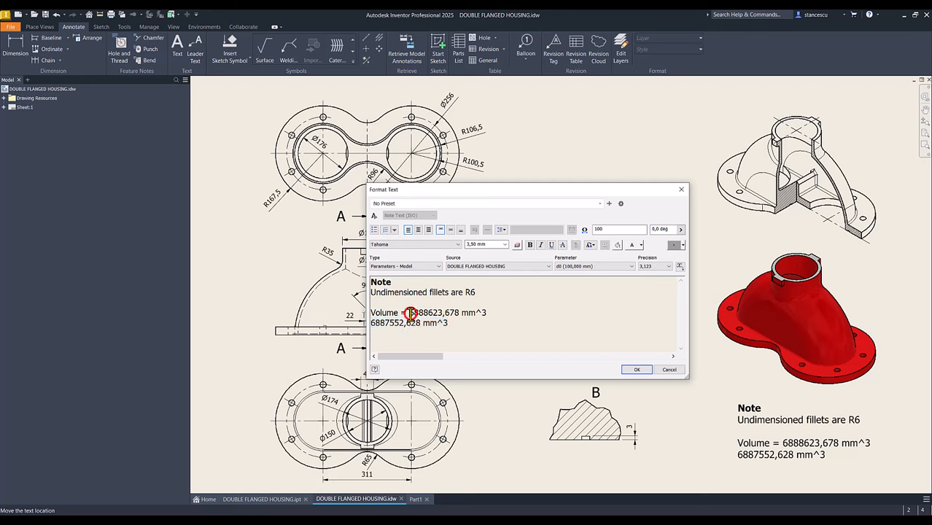
key(shift+End)
key(Delete)
key(Delete)
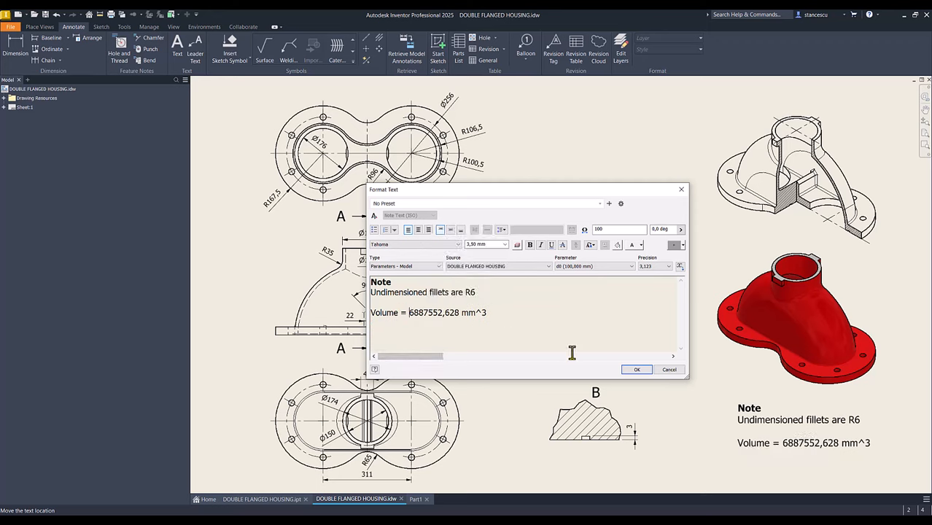
click(638, 371)
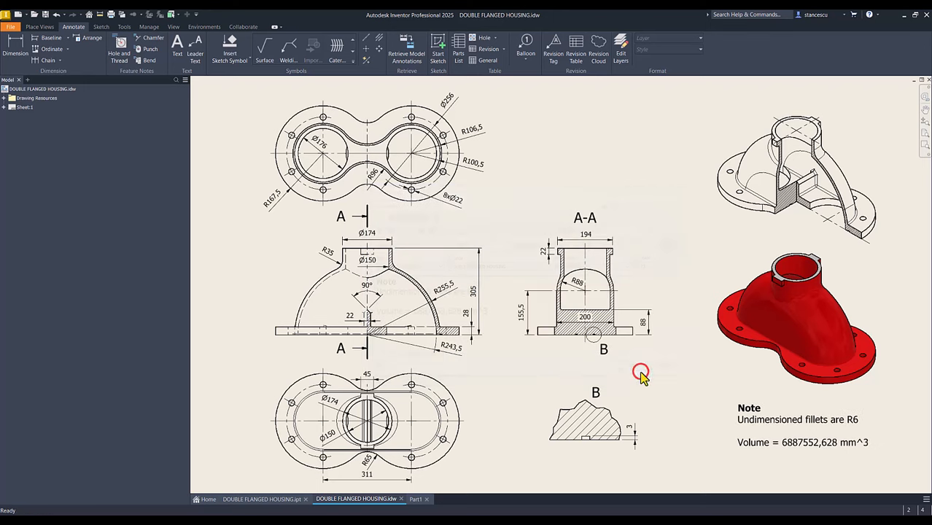
click(668, 238)
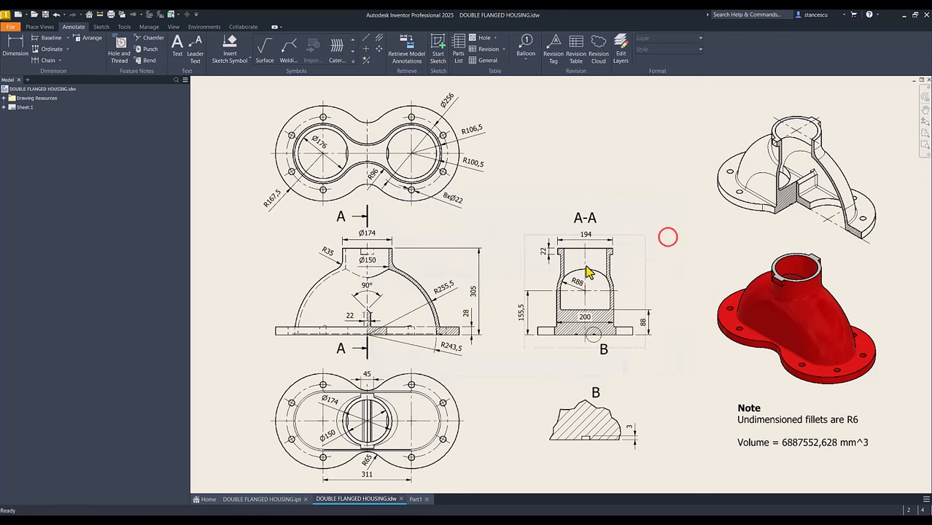
- Switch to Part1 and assign the material Steel, Carbon to the housing
click(414, 500)
click(308, 221)
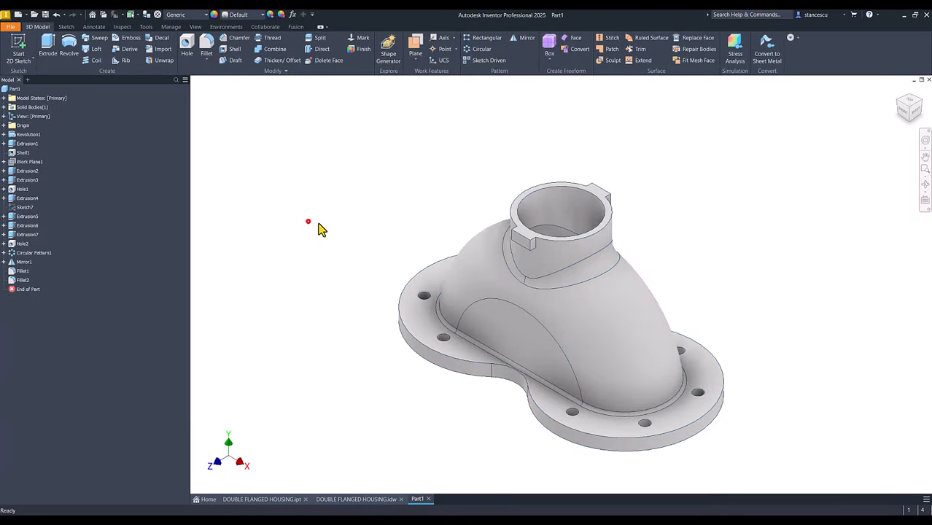
click(198, 15)
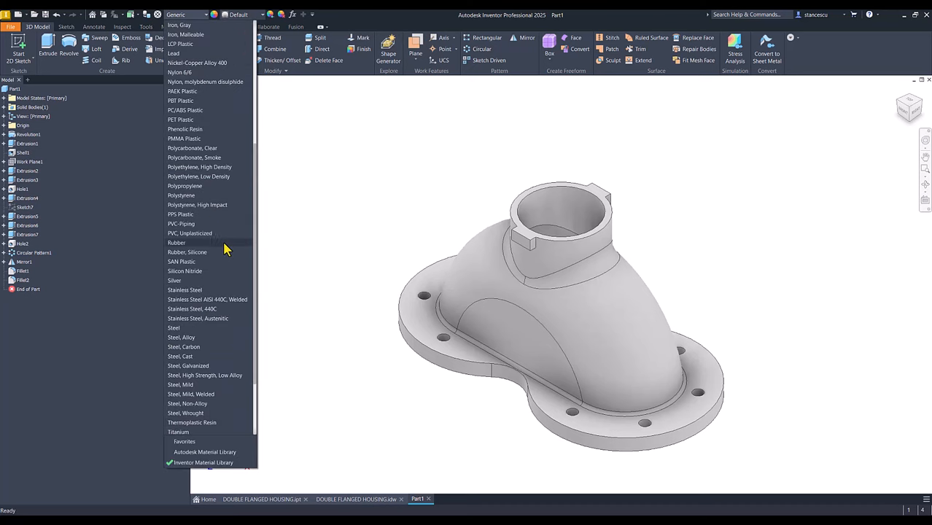
click(186, 348)
click(285, 141)
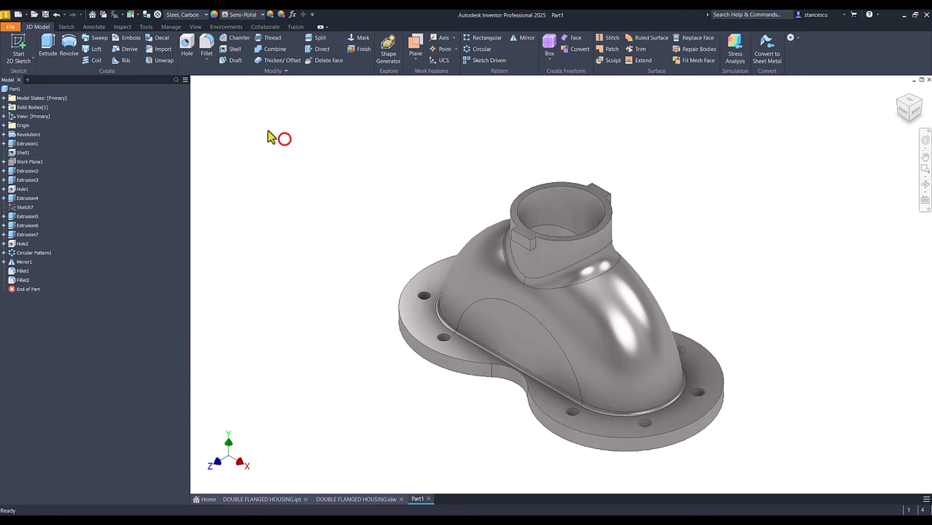
- Set the appearance of the whole housing to Red
click(261, 14)
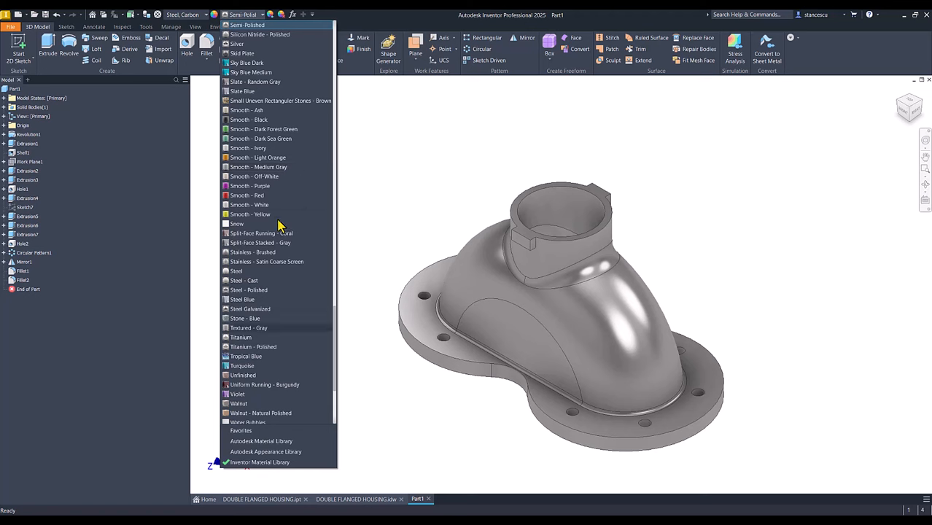
scroll(278, 219, up, 4)
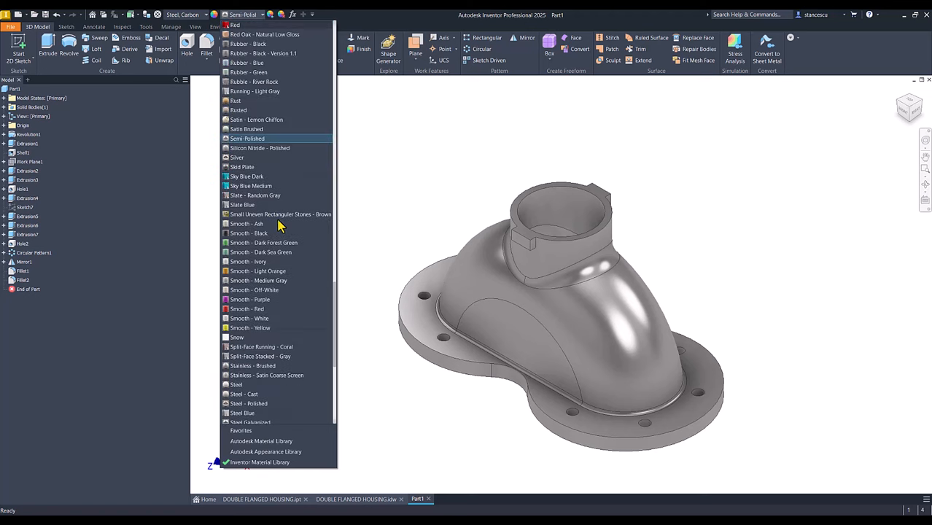
click(232, 26)
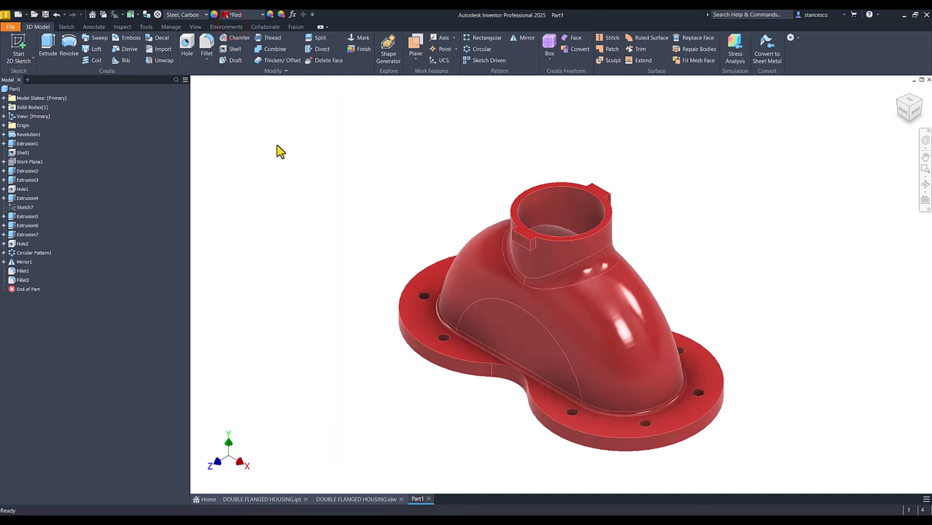
- Display the part in the Shaded visual style and set the lighting style to Default Lights
click(196, 26)
click(176, 55)
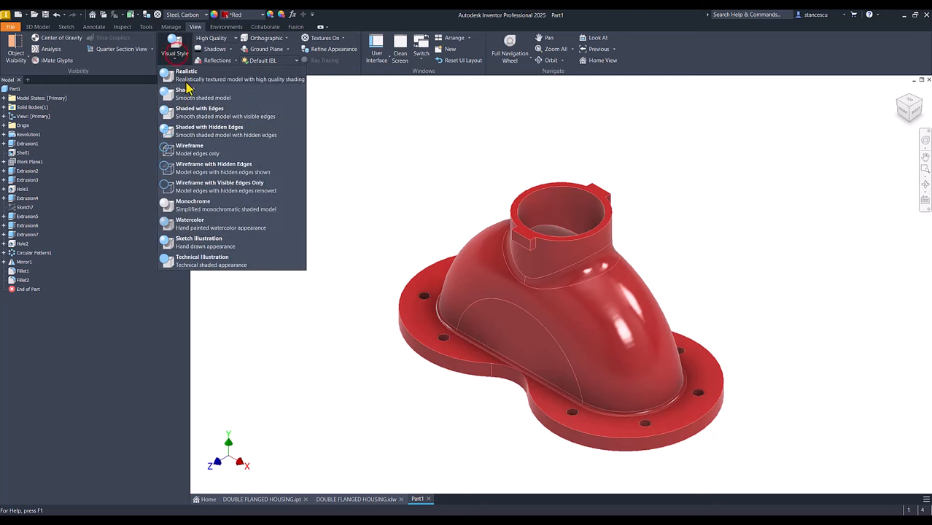
click(187, 97)
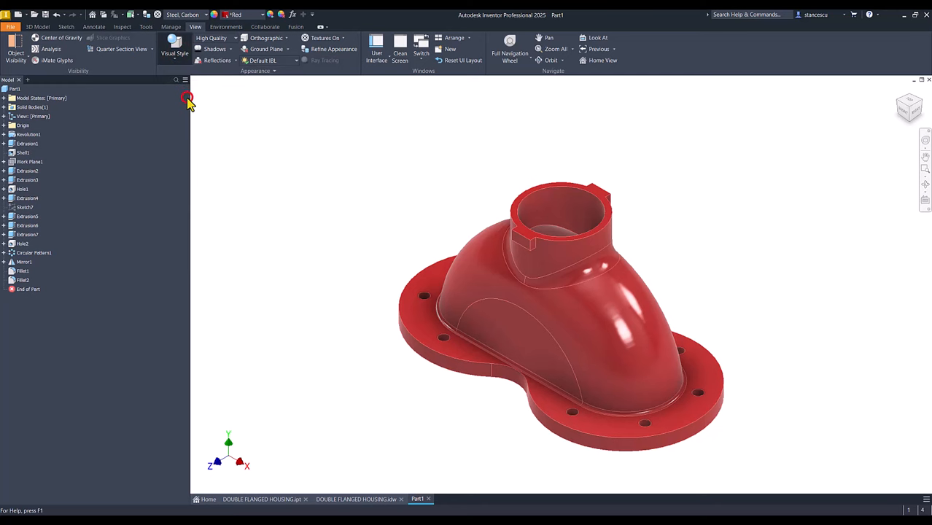
click(295, 62)
click(273, 263)
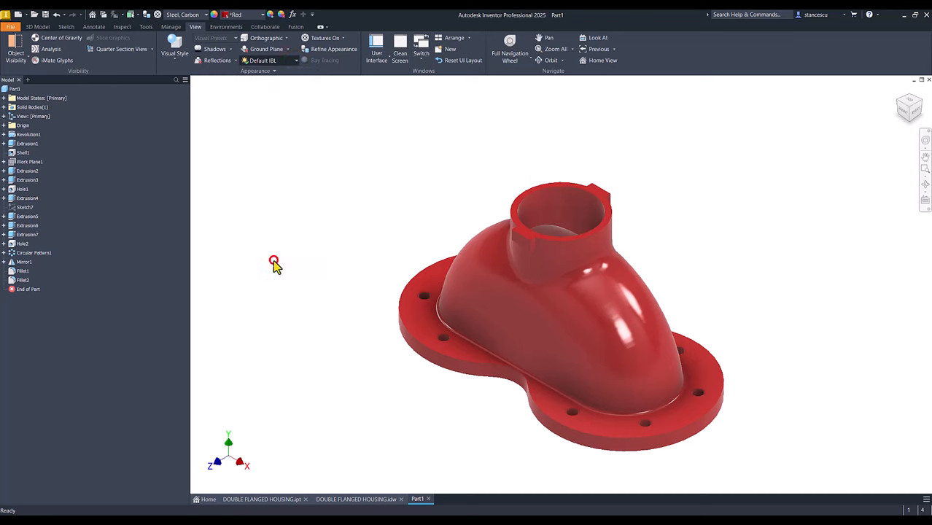
click(326, 264)
key(F6)
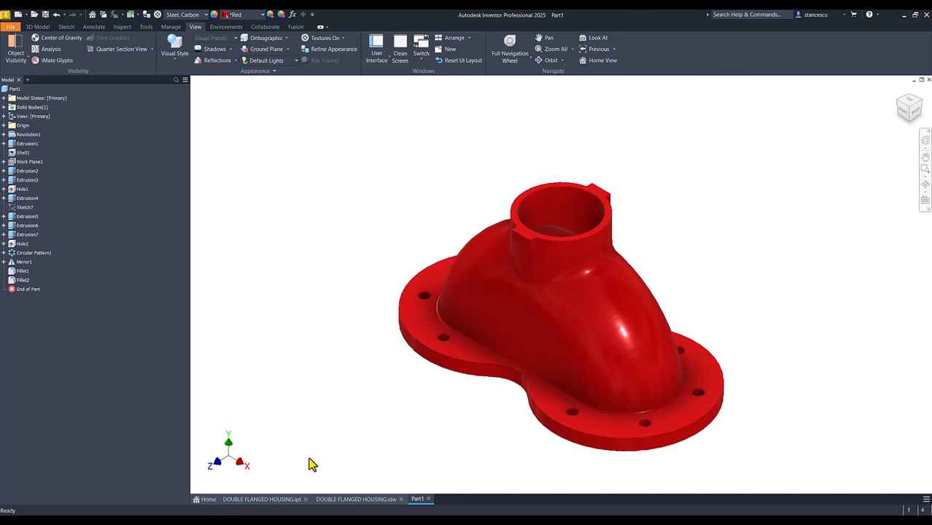
- Apply the Steel - Polished appearance to the neck's top rim face and the flange's bottom faces outside and inside the groove, matching DOUBLE FLANGED HOUSING.ipt
click(268, 500)
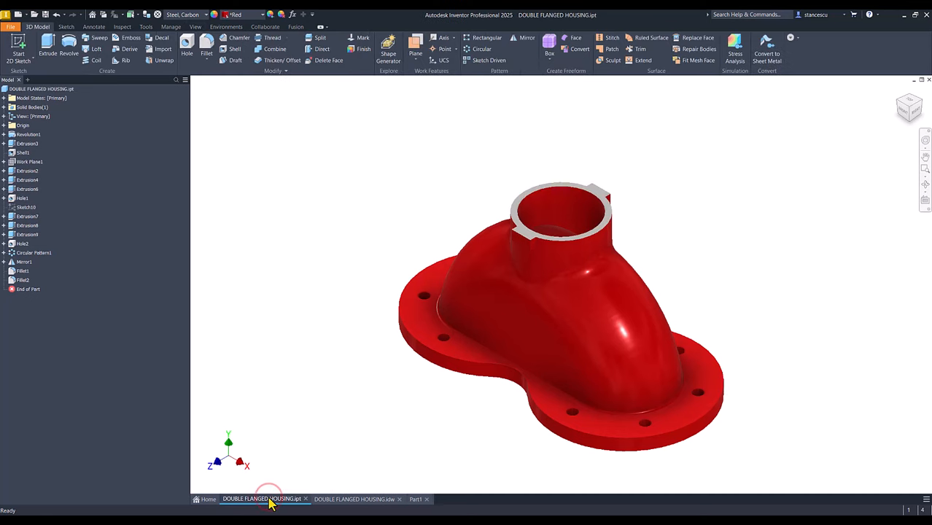
click(413, 499)
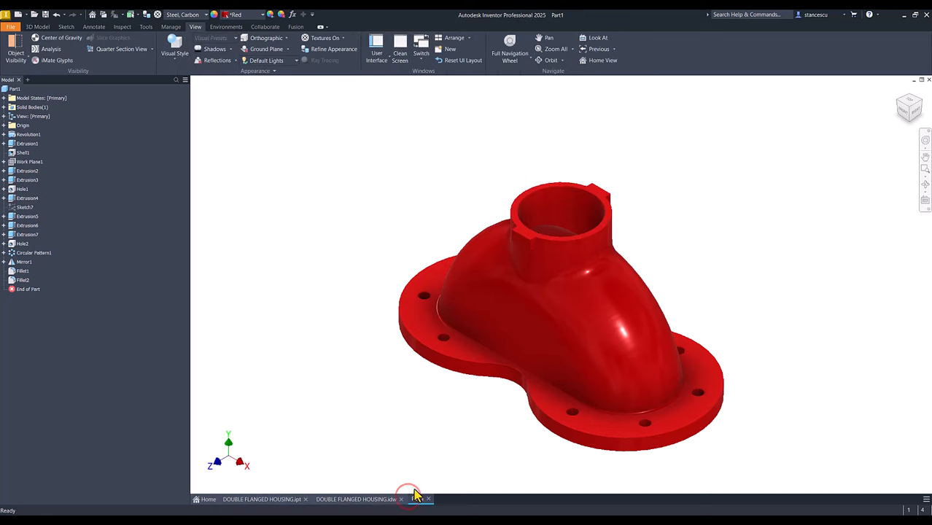
click(524, 232)
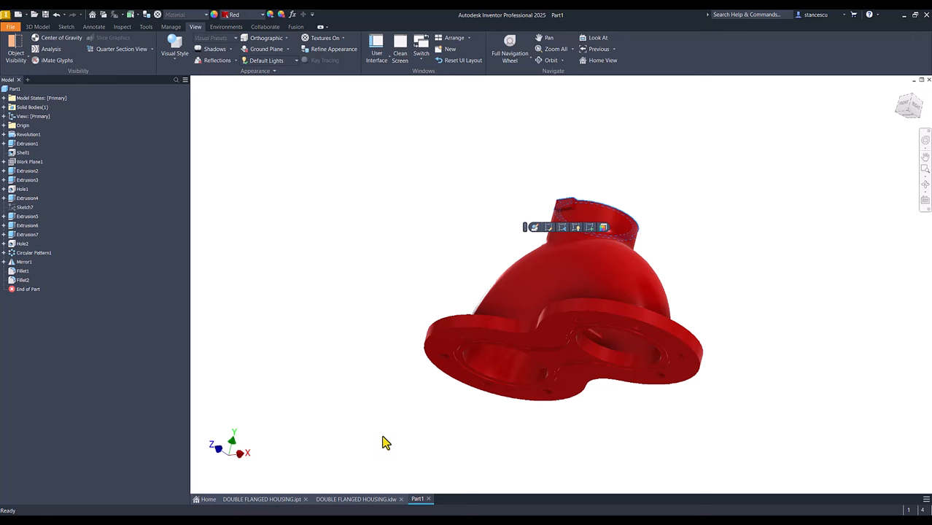
click(438, 344)
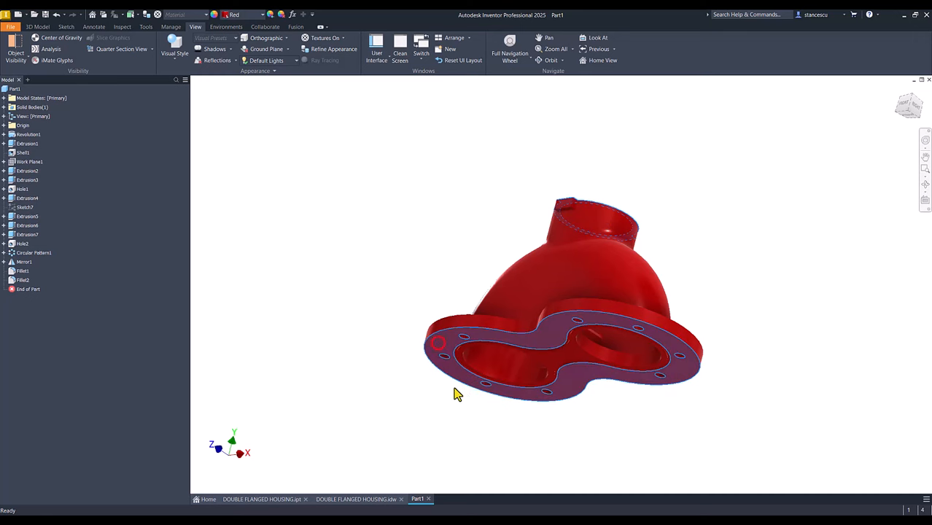
scroll(457, 388, up, 8)
scroll(474, 386, down, 4)
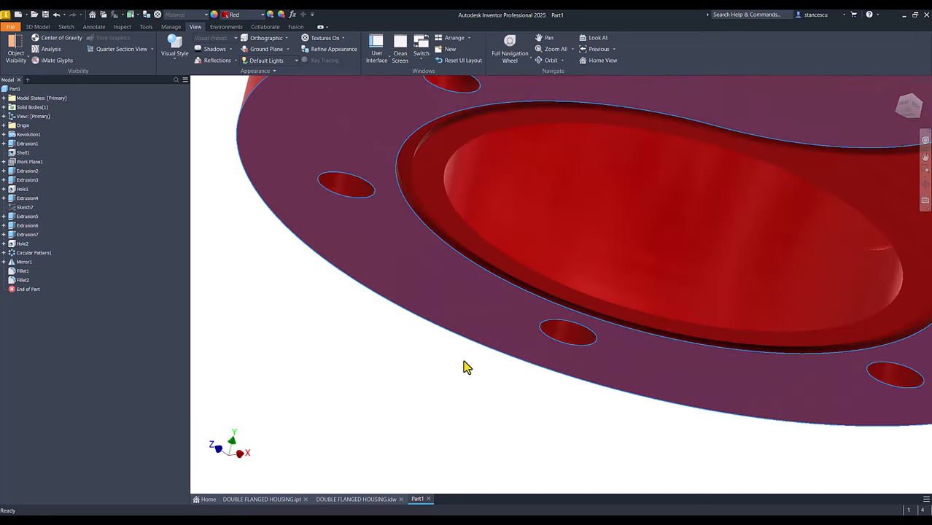
ctrl+click(472, 248)
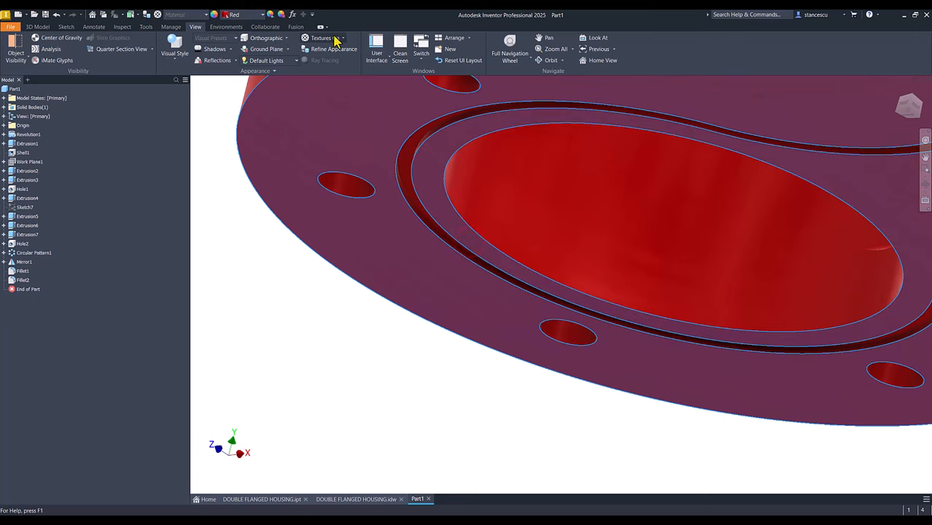
click(261, 16)
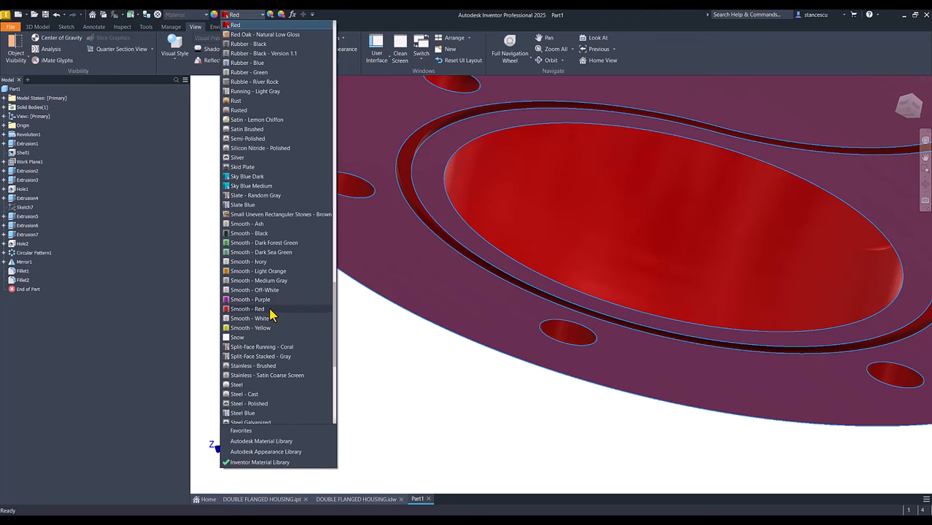
click(257, 401)
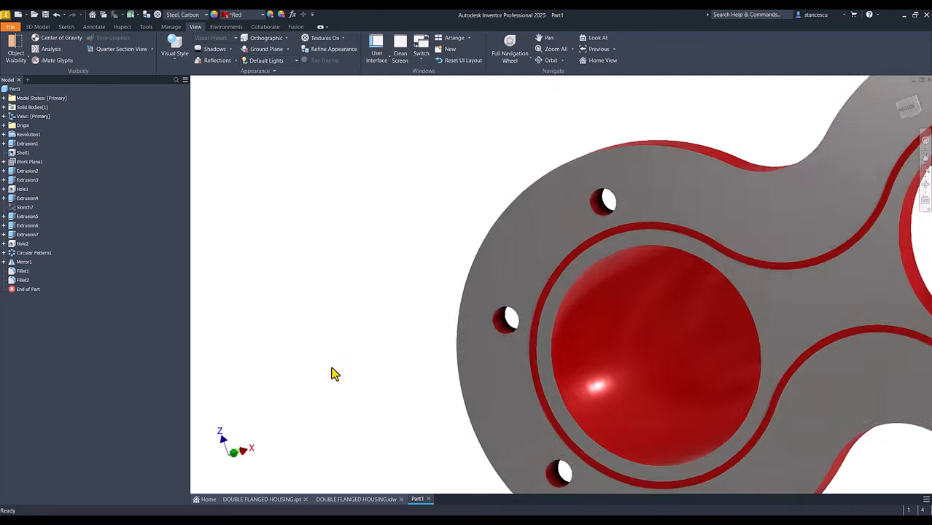
- Compare Part1 with DOUBLE FLANGED HOUSING.ipt in the home view and from below
key(F6)
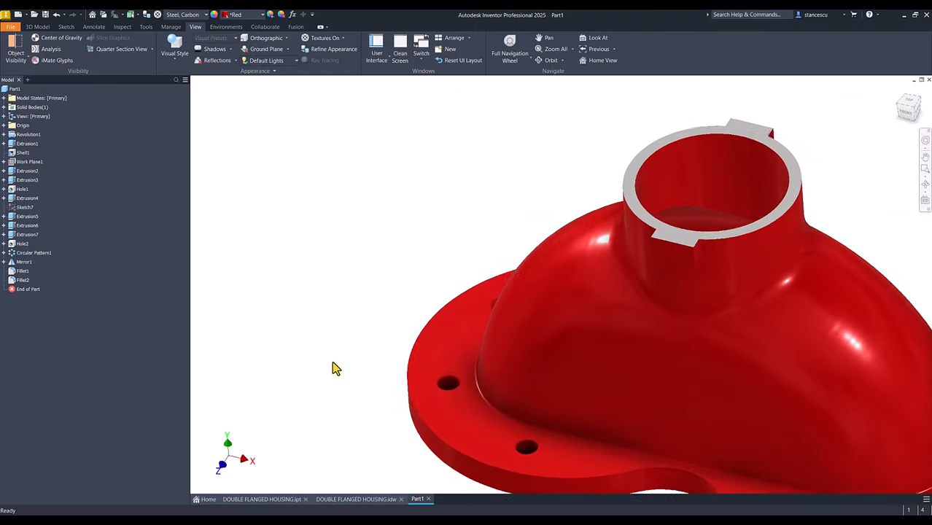
click(282, 501)
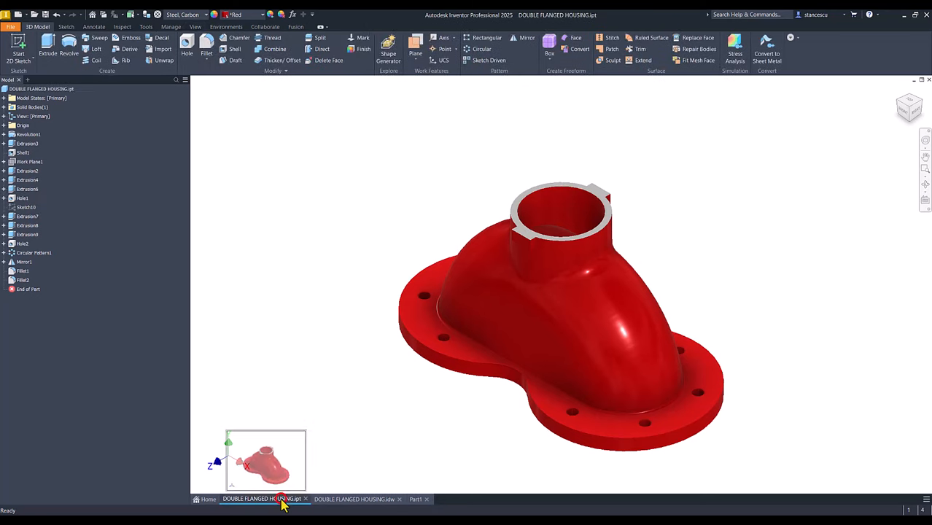
click(413, 500)
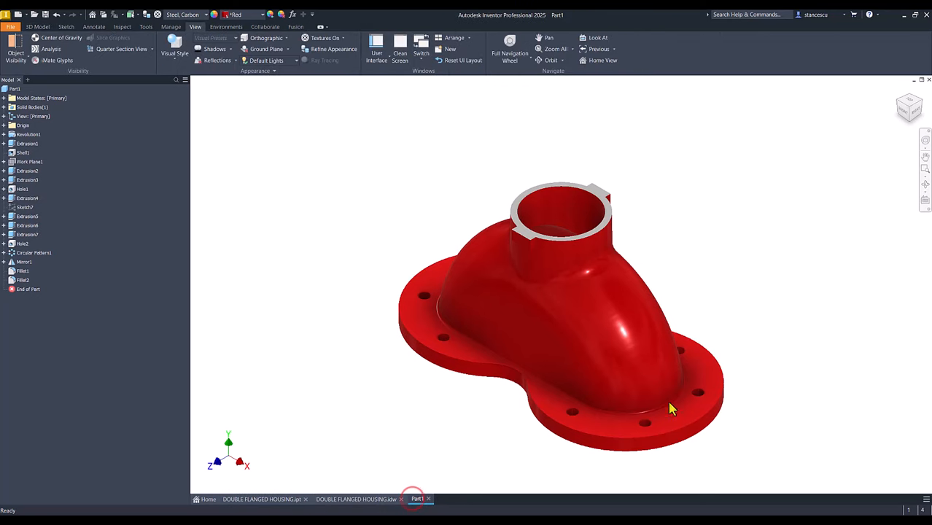
click(912, 122)
click(273, 500)
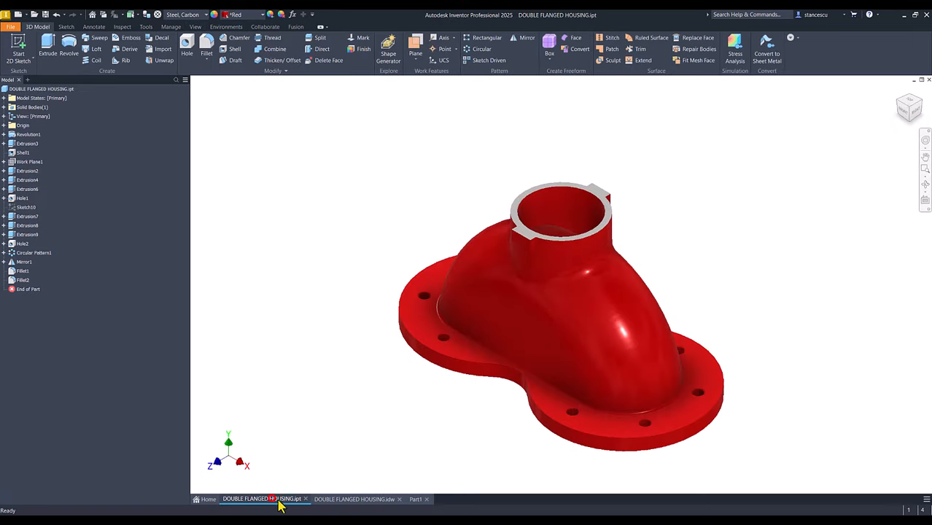
click(911, 124)
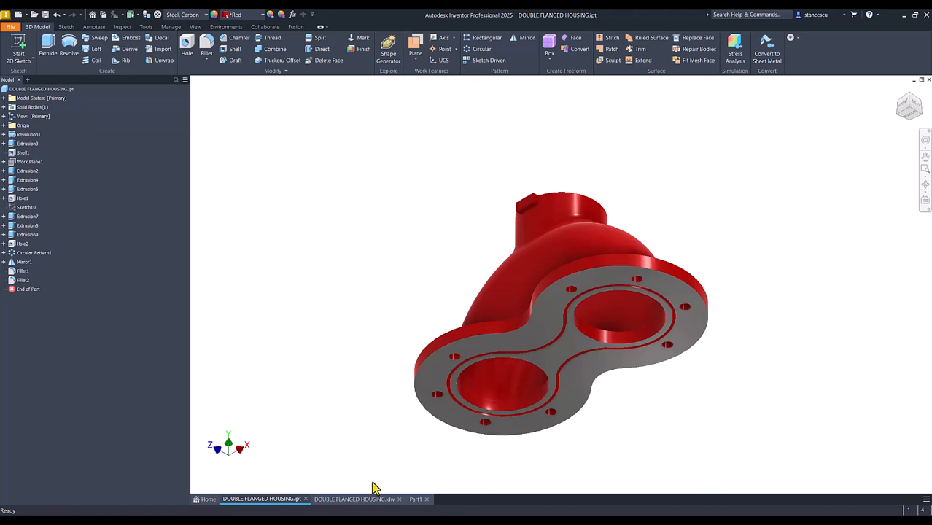
click(415, 499)
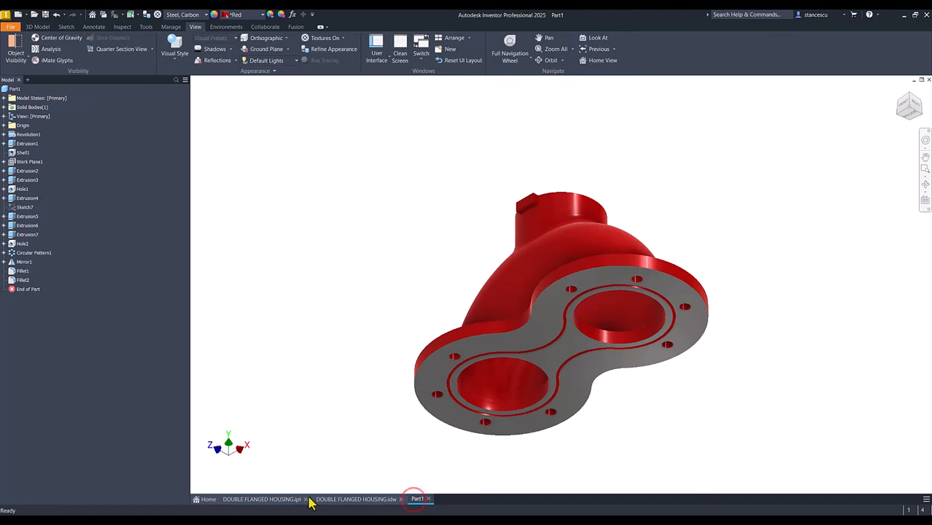
click(267, 499)
click(416, 499)
click(235, 499)
click(407, 500)
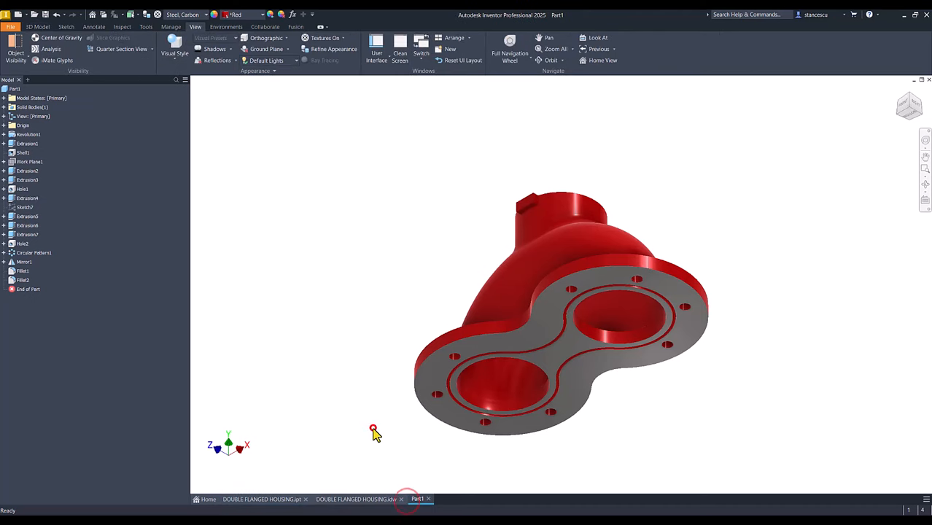
key(F6)
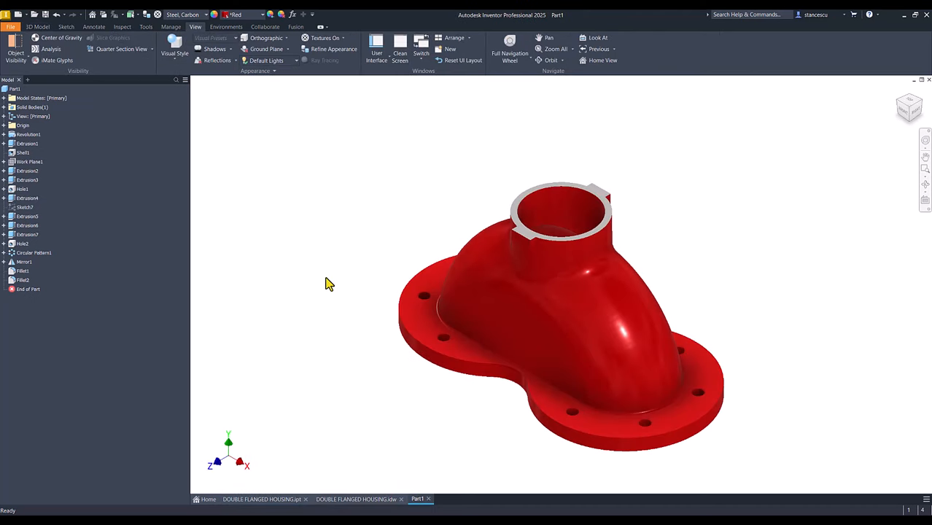